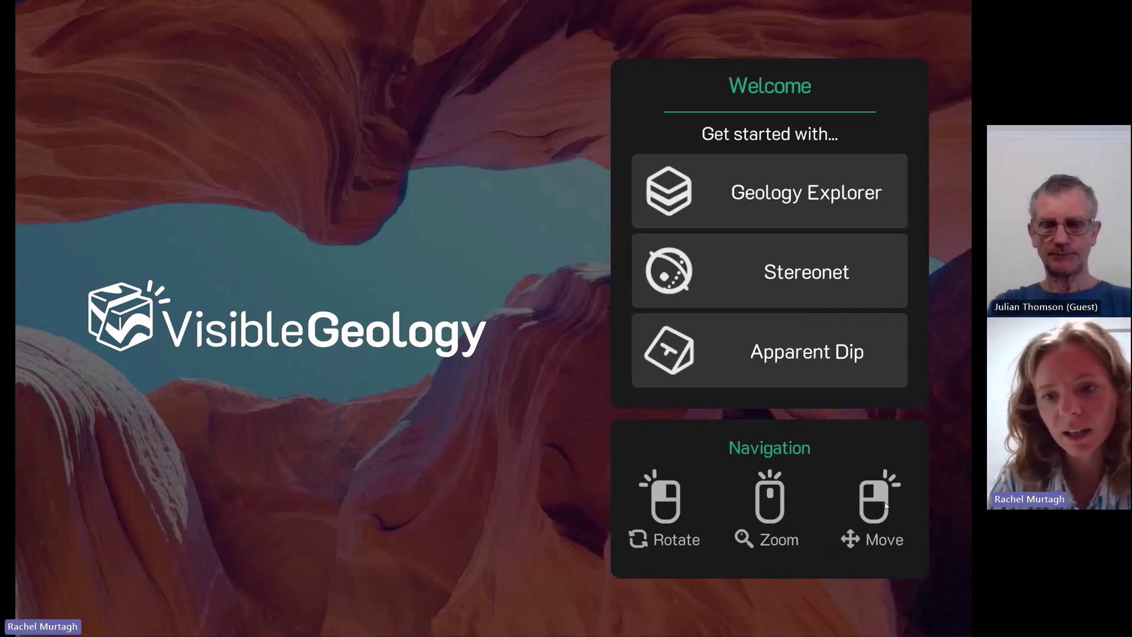
# Open the Geology Explorer with its default block model
pyautogui.click(744, 209)
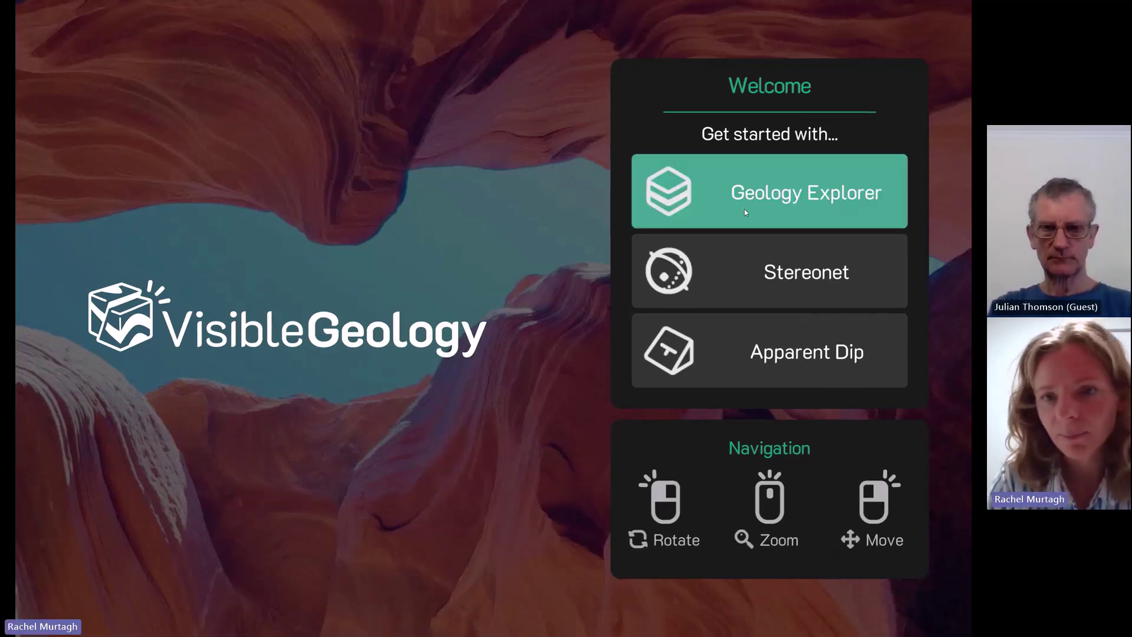
pyautogui.click(806, 194)
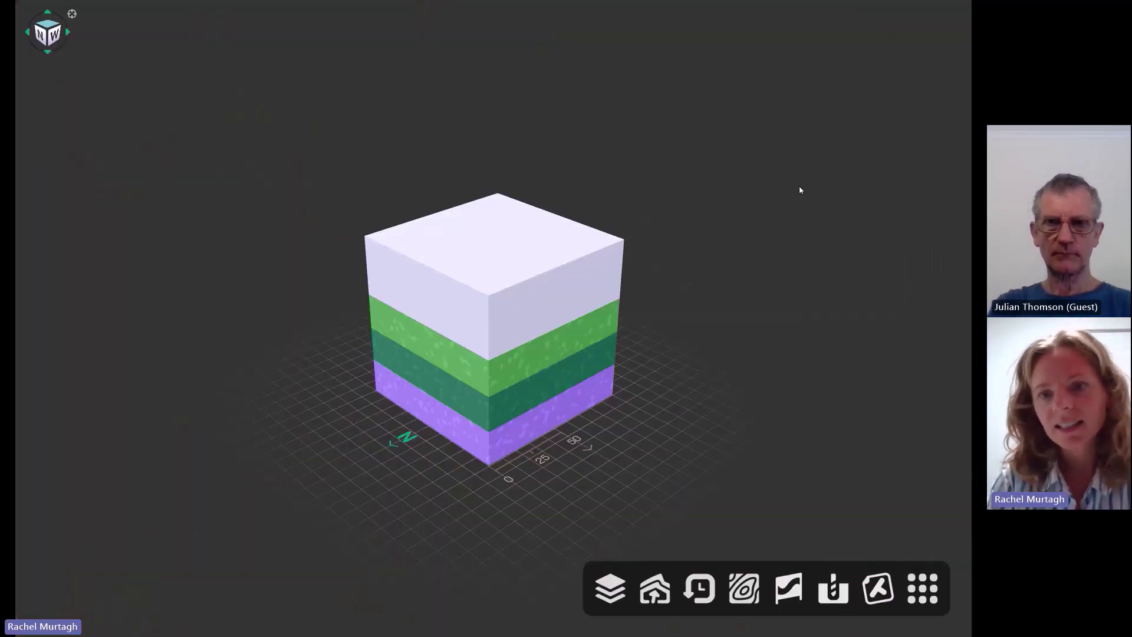
pyautogui.moveTo(556, 474); pyautogui.dragTo(519, 487)
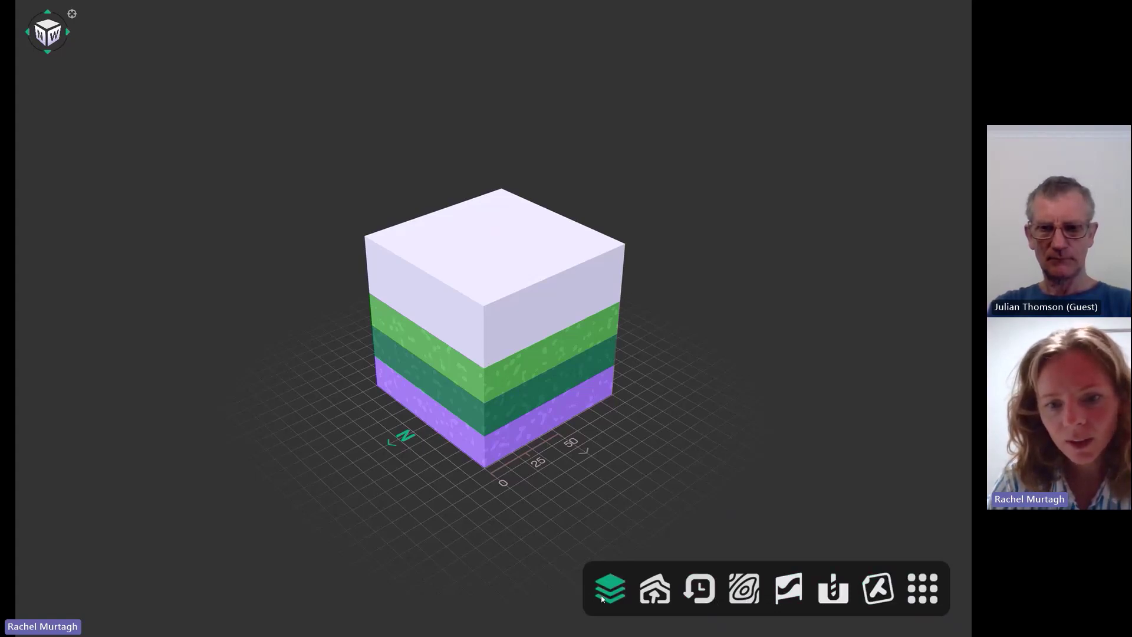
pyautogui.moveTo(507, 535); pyautogui.dragTo(433, 491, button='right')
pyautogui.moveTo(356, 489); pyautogui.dragTo(288, 479, button='right')
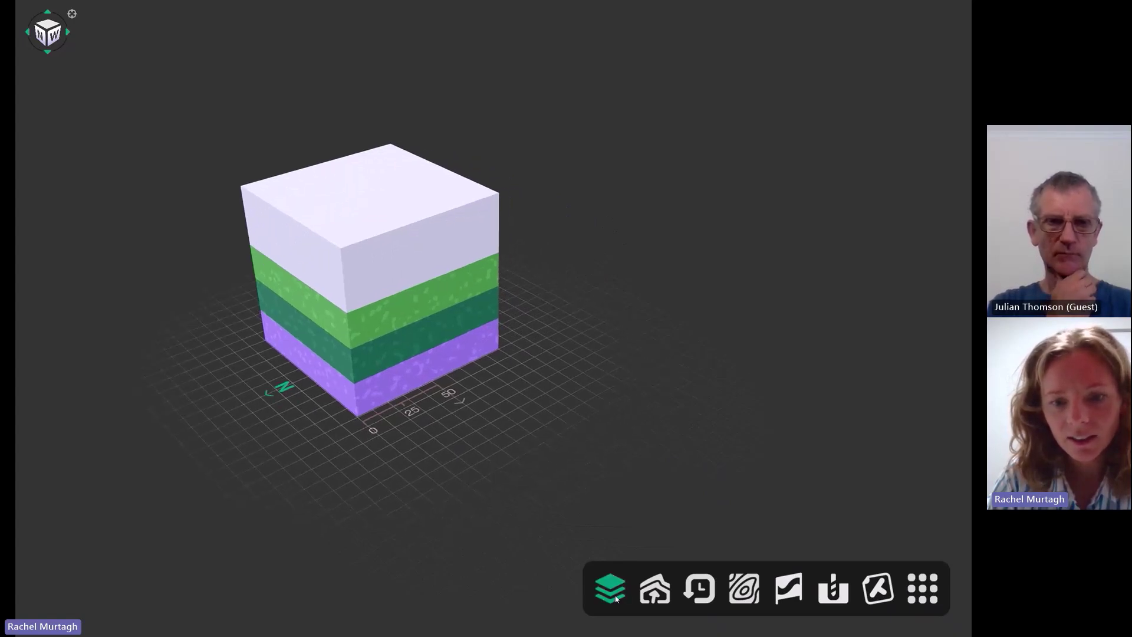
# Edit the geologic beds and add three new beds on top of the existing stack
pyautogui.click(610, 587)
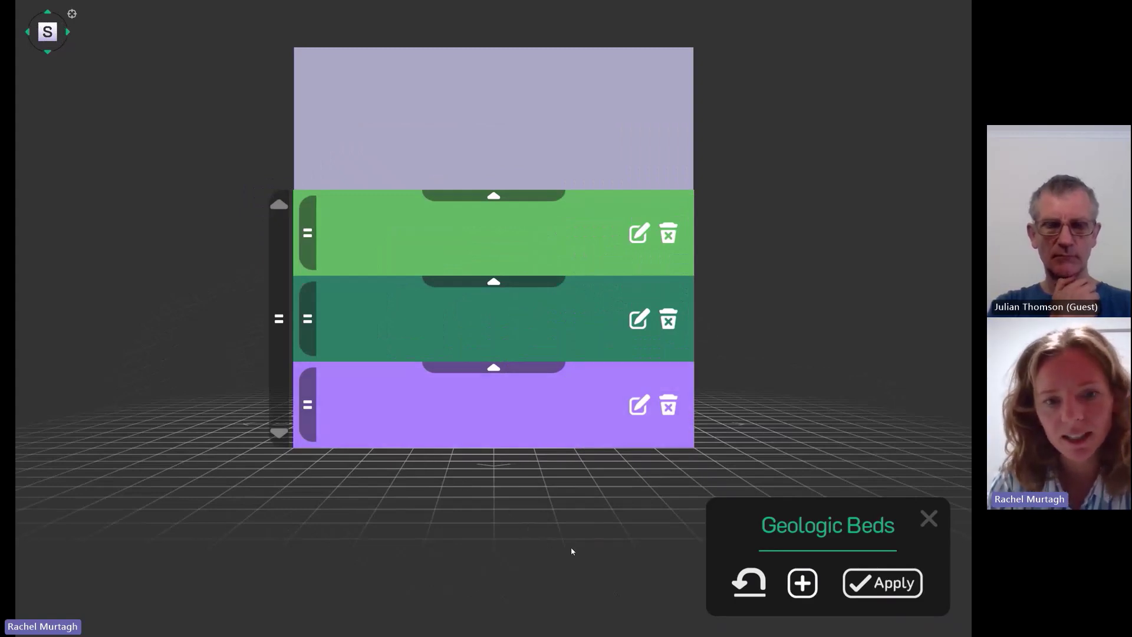
pyautogui.moveTo(544, 498); pyautogui.dragTo(437, 529, button='right')
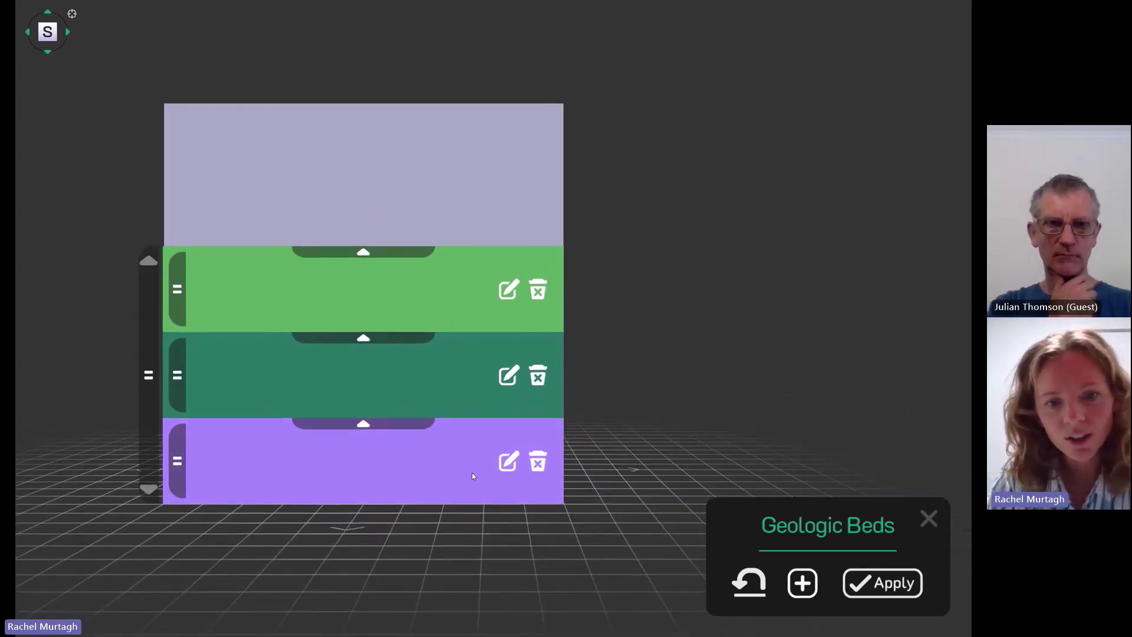
pyautogui.click(802, 583)
pyautogui.click(802, 583)
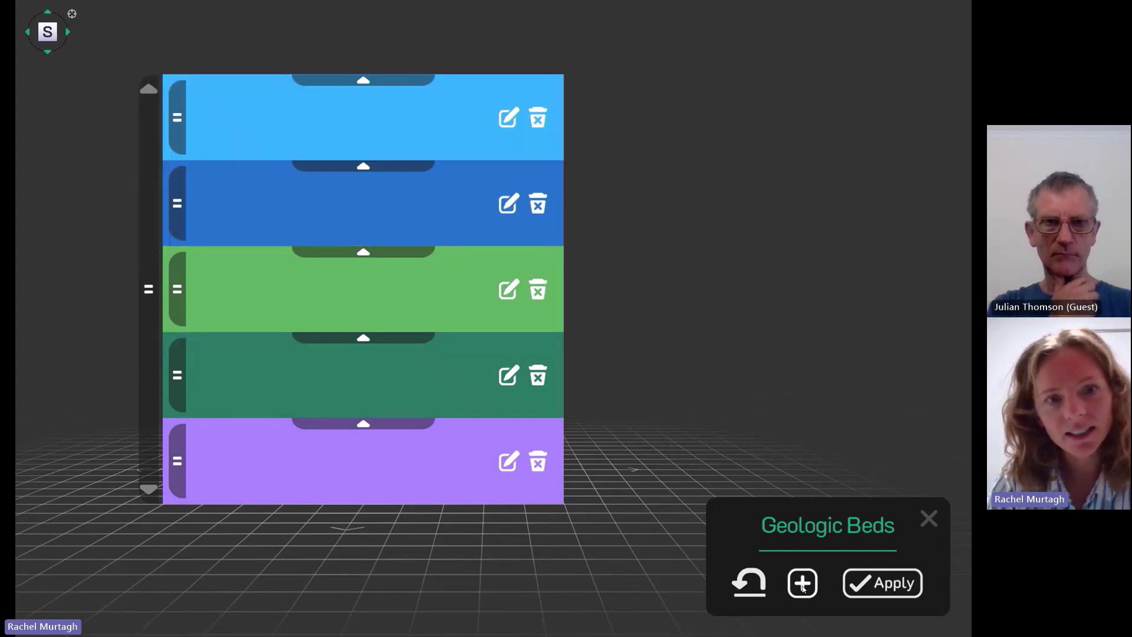
pyautogui.click(803, 583)
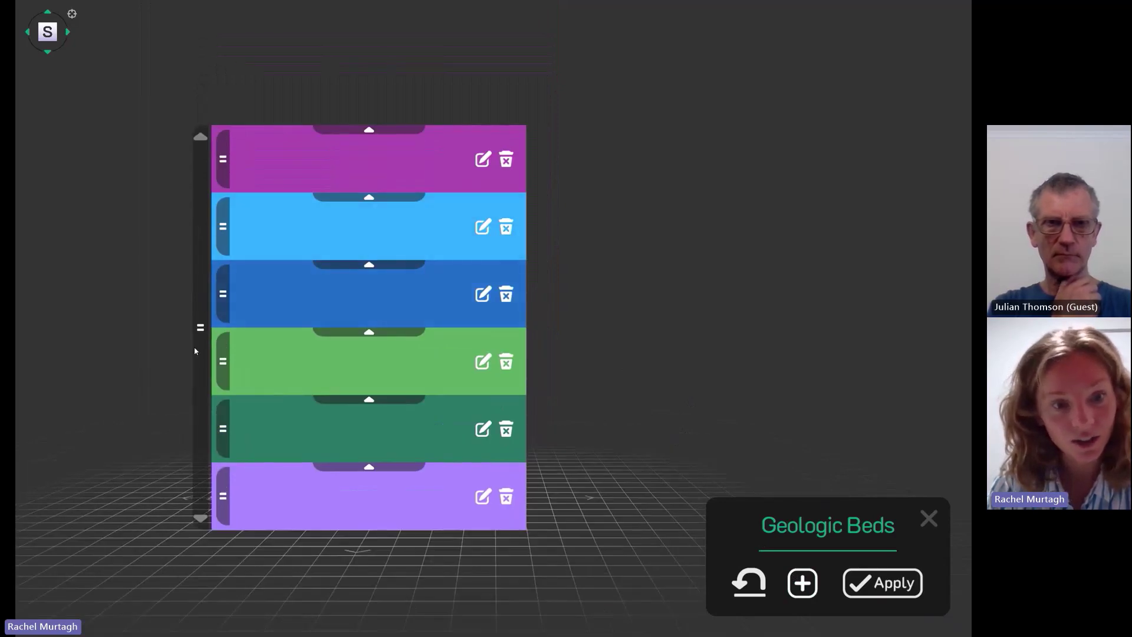
# Shift the whole bed stack slightly downward and recolour the topmost bed to the dark grey-purple palette colour
pyautogui.moveTo(723, 379); pyautogui.dragTo(515, 346)
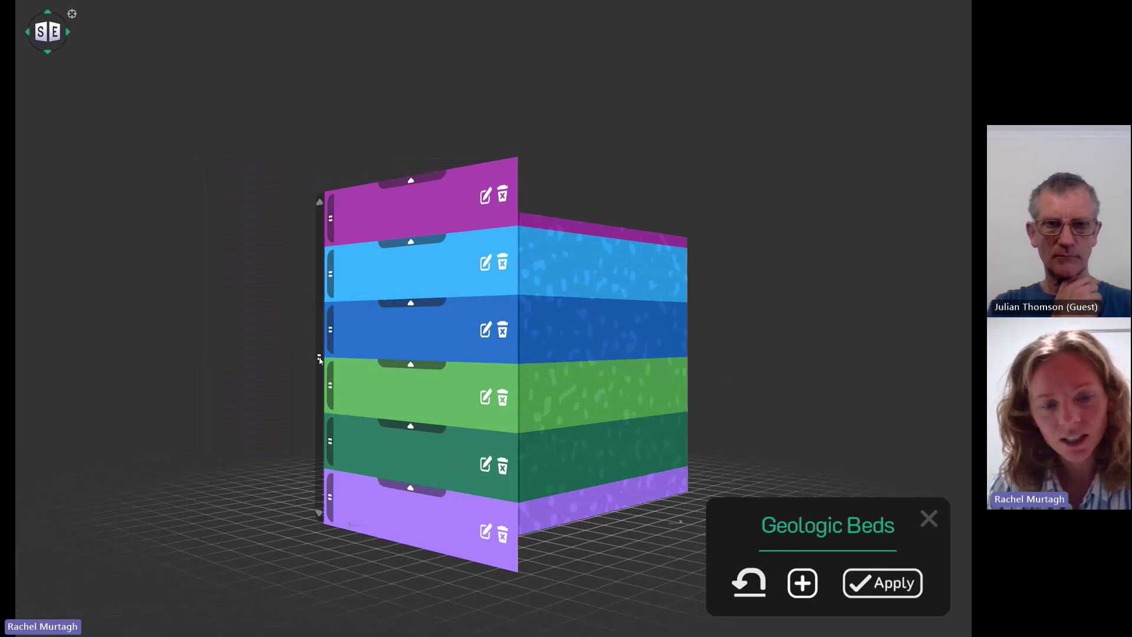
pyautogui.moveTo(319, 353); pyautogui.dragTo(353, 368)
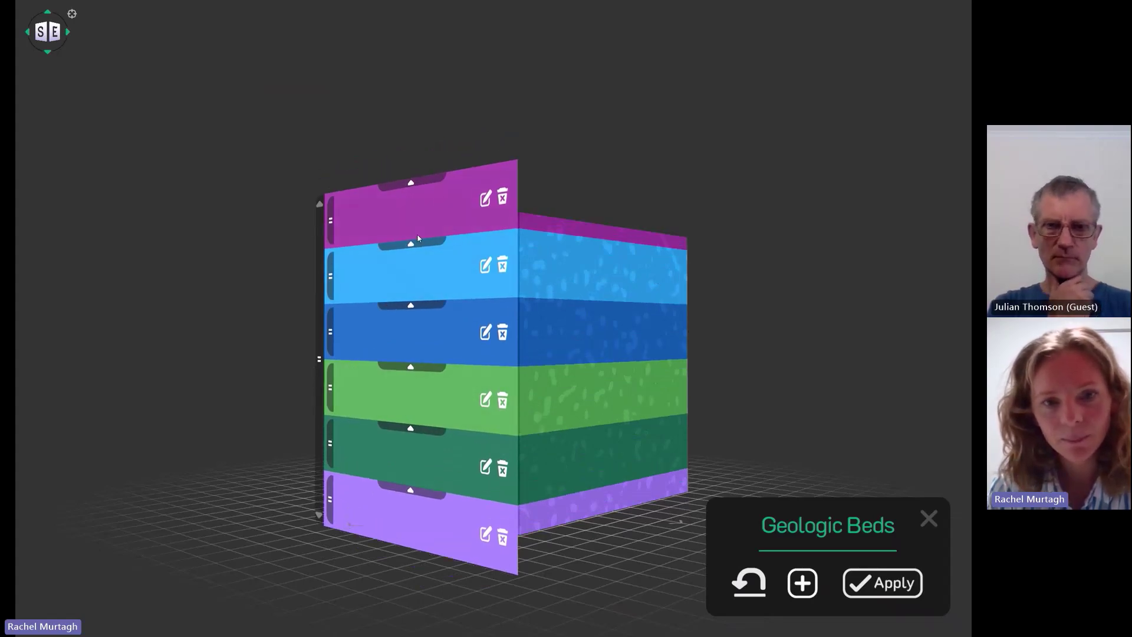
pyautogui.click(486, 198)
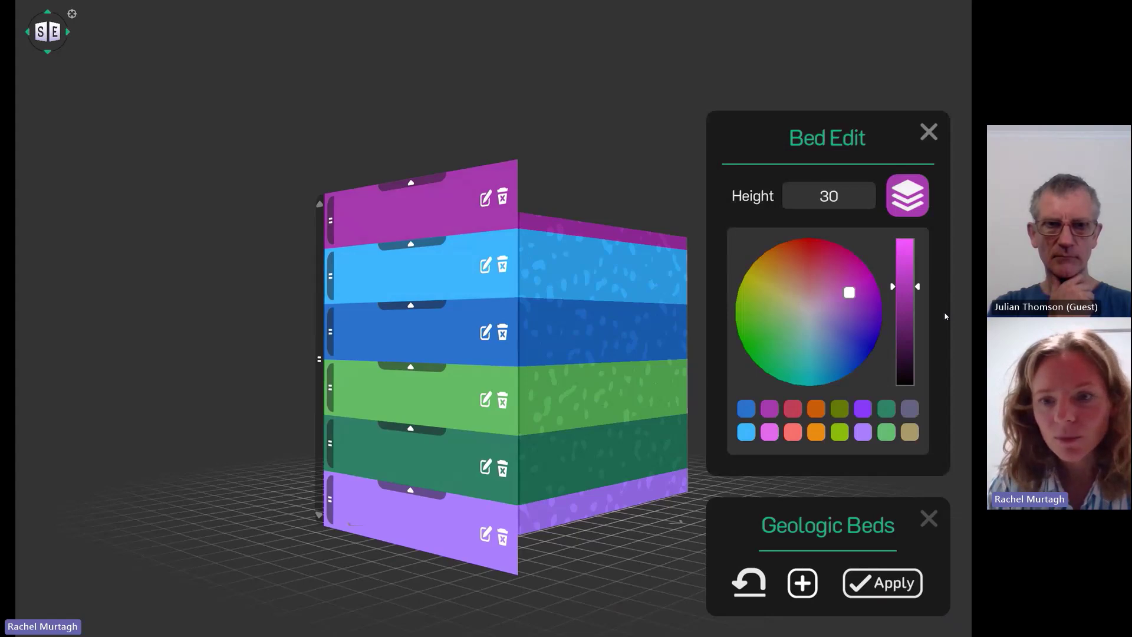
pyautogui.click(910, 432)
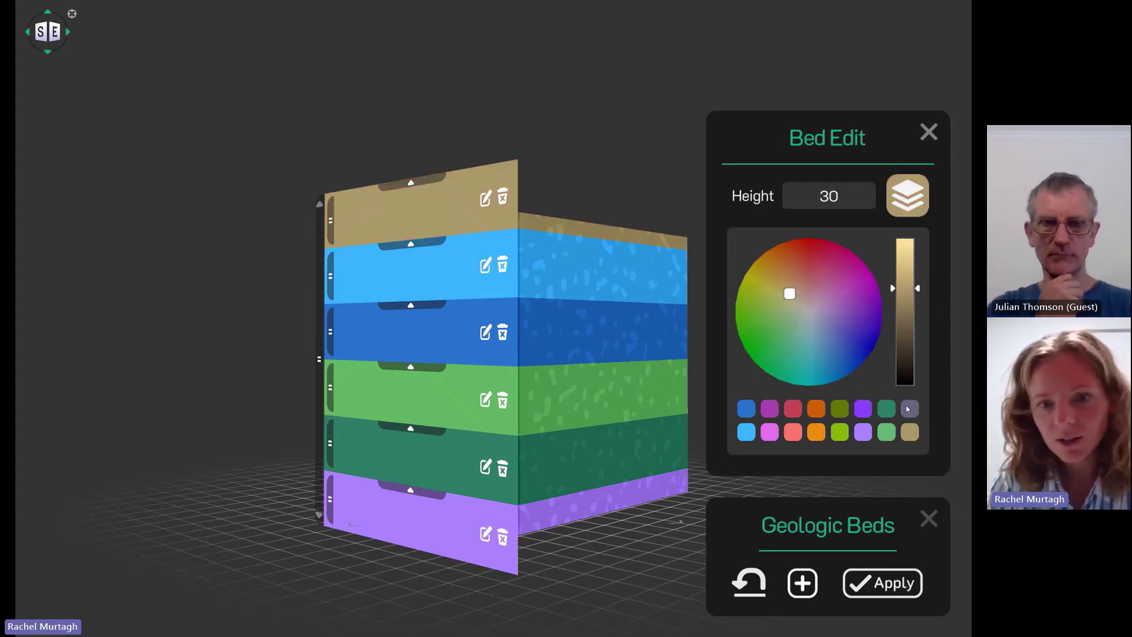
pyautogui.click(908, 409)
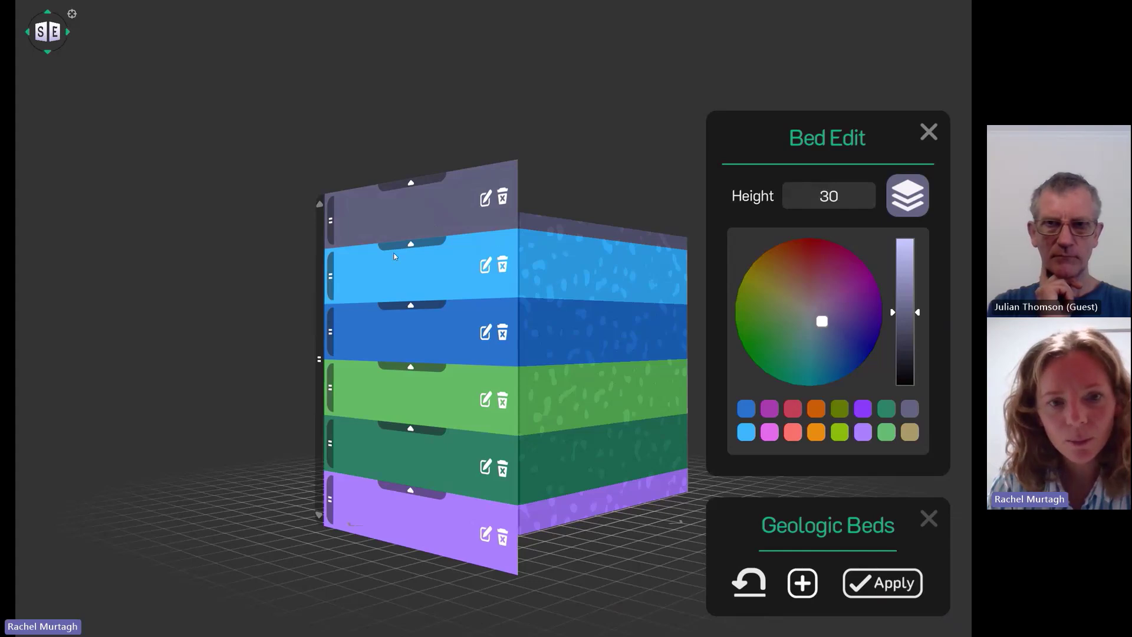
# Thicken the dark blue bed, thin the light green bed below it, and move the dark green bed directly beneath the top bed
pyautogui.moveTo(406, 312); pyautogui.dragTo(414, 290)
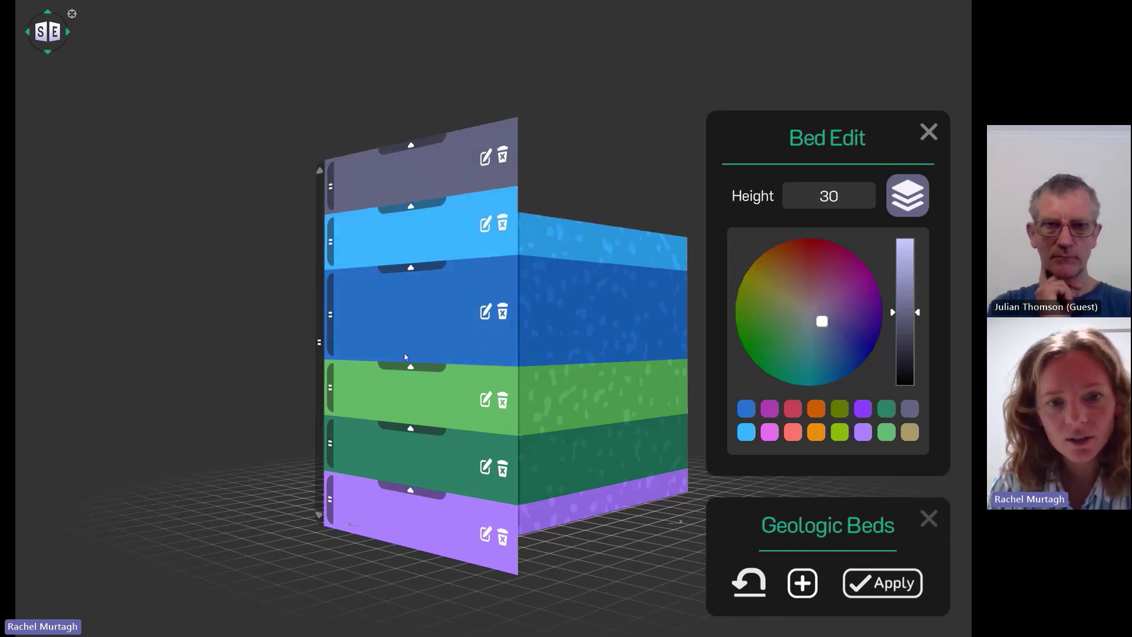
pyautogui.moveTo(406, 370); pyautogui.dragTo(406, 396)
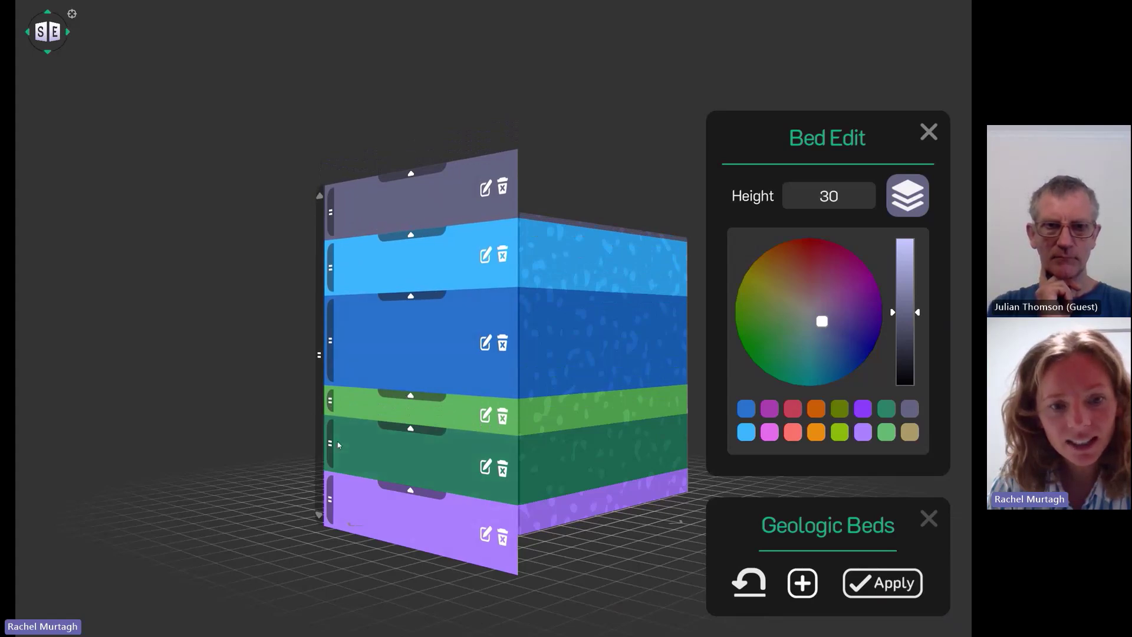
pyautogui.moveTo(331, 445); pyautogui.dragTo(331, 262)
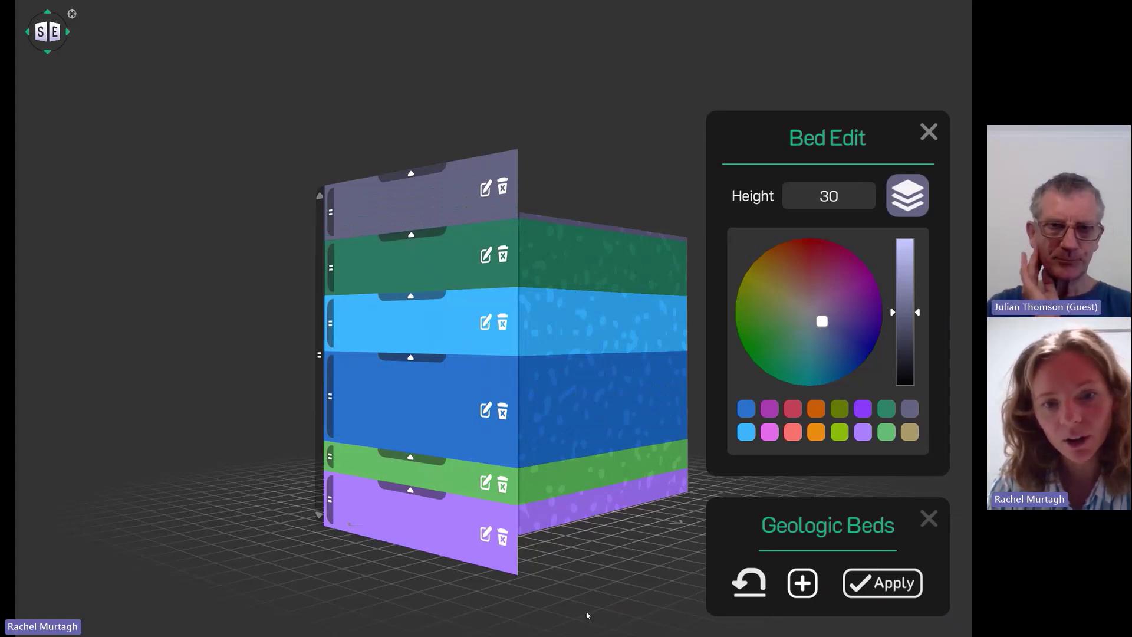
# Delete the purple bottom bed, stretch the remaining bed stack to cover the block's full height, and apply the beds
pyautogui.click(503, 537)
pyautogui.moveTo(319, 250); pyautogui.dragTo(323, 203)
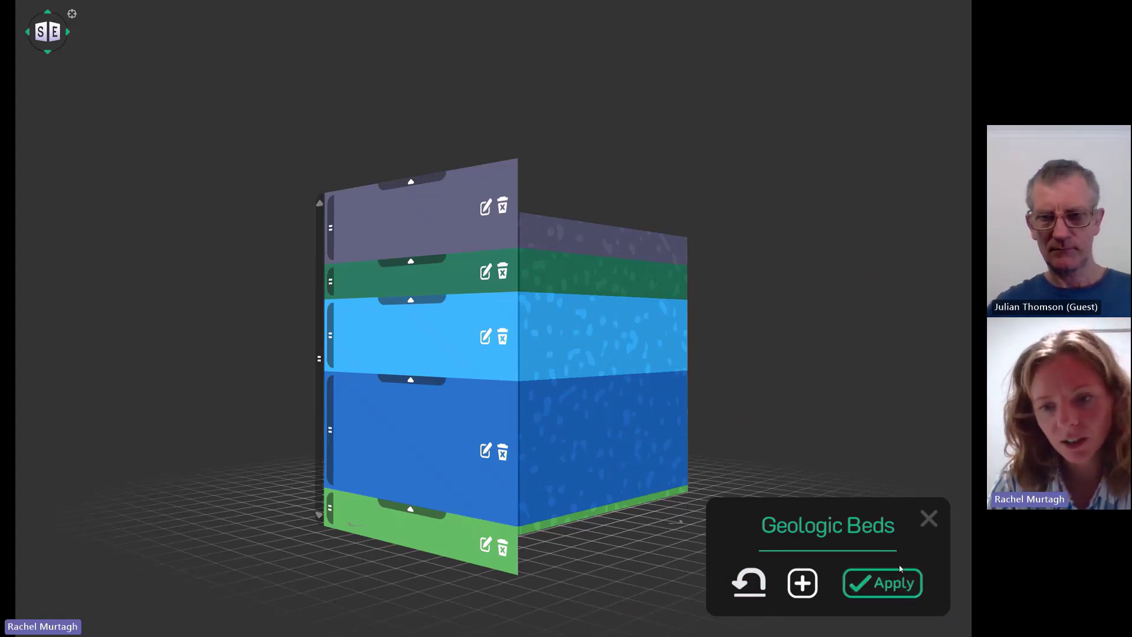
pyautogui.click(893, 586)
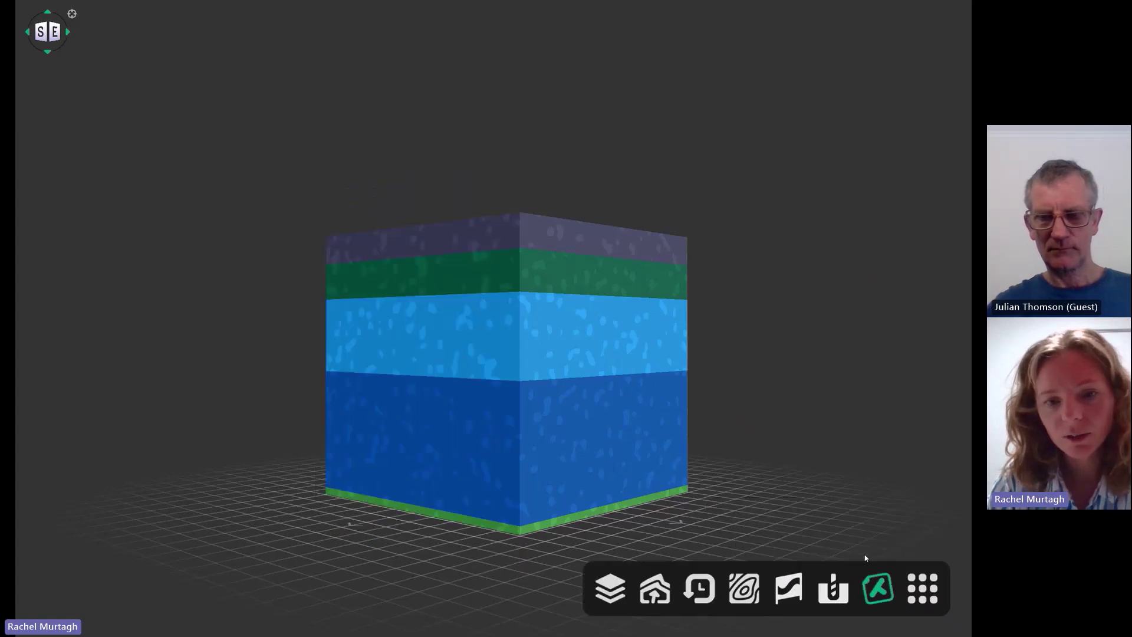
pyautogui.moveTo(571, 463); pyautogui.dragTo(489, 432, button='right')
pyautogui.moveTo(436, 485)
pyautogui.mouseDown()
pyautogui.moveTo(518, 503)
pyautogui.moveTo(438, 488)
pyautogui.mouseUp()
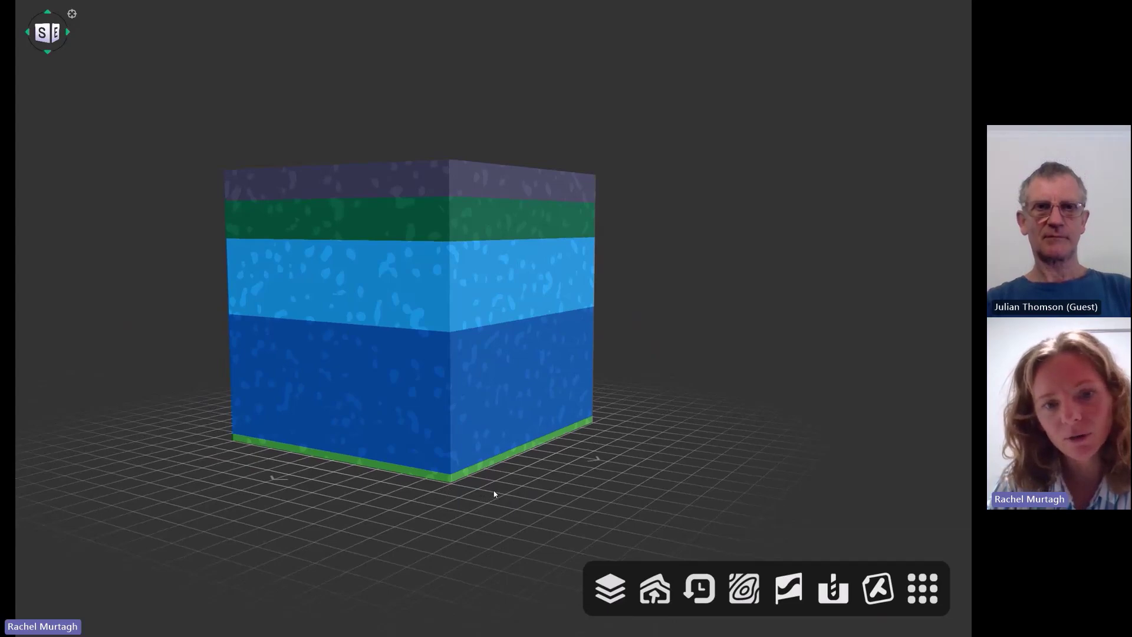
pyautogui.scroll(-5, 516, 467)
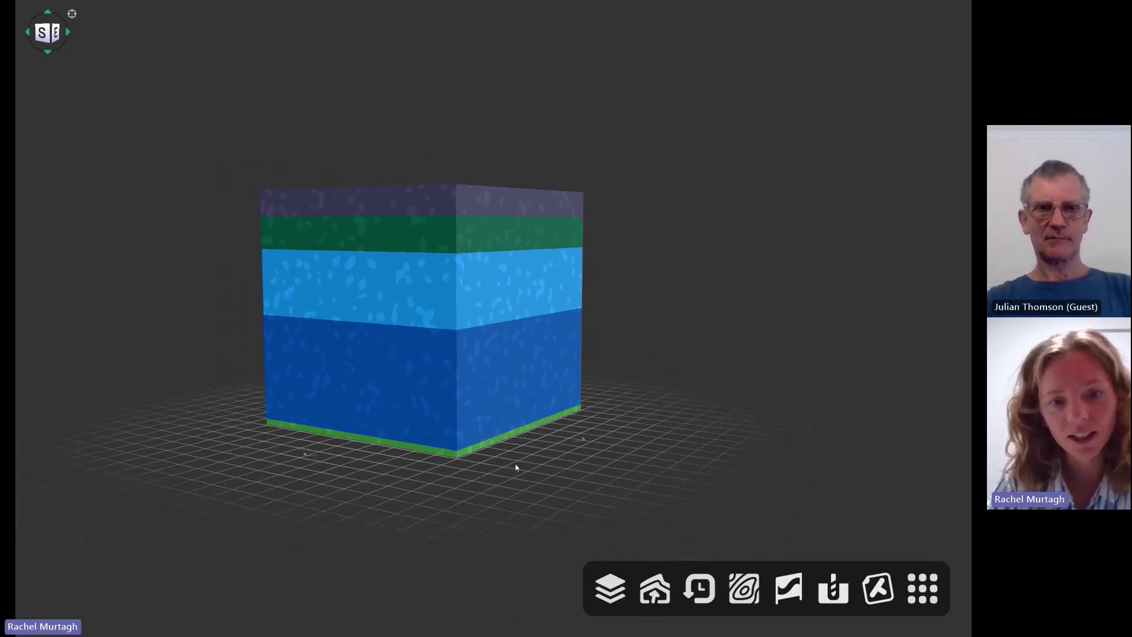
pyautogui.scroll(3, 517, 467)
pyautogui.moveTo(487, 472); pyautogui.dragTo(386, 476)
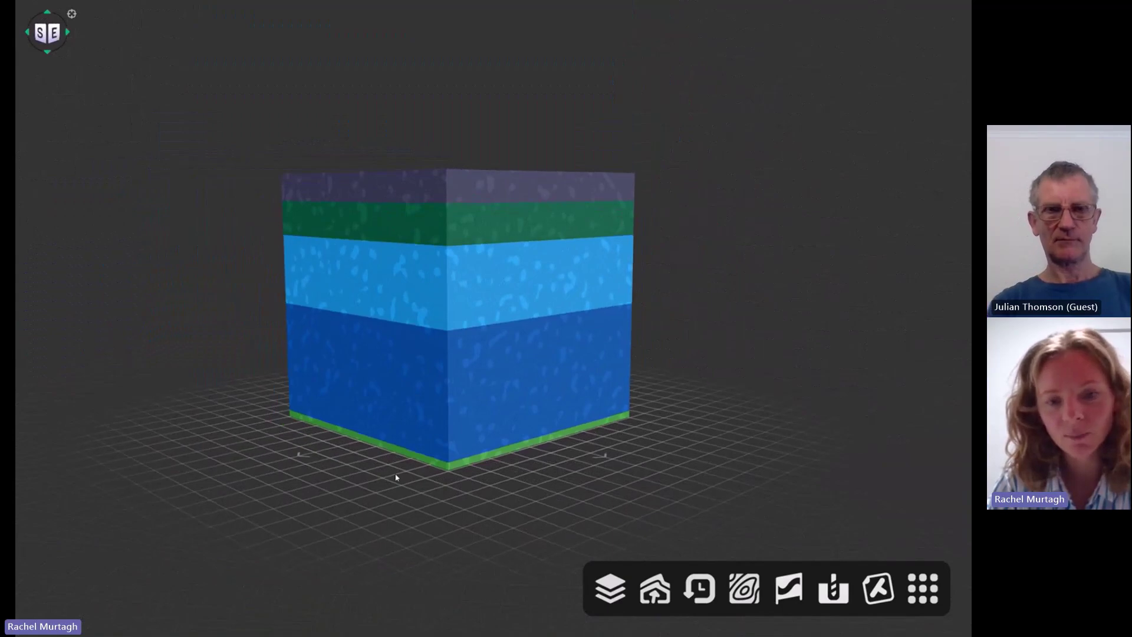
# Look through the list of geologic events that can be added to the model, from Fault to Pluton
pyautogui.click(654, 590)
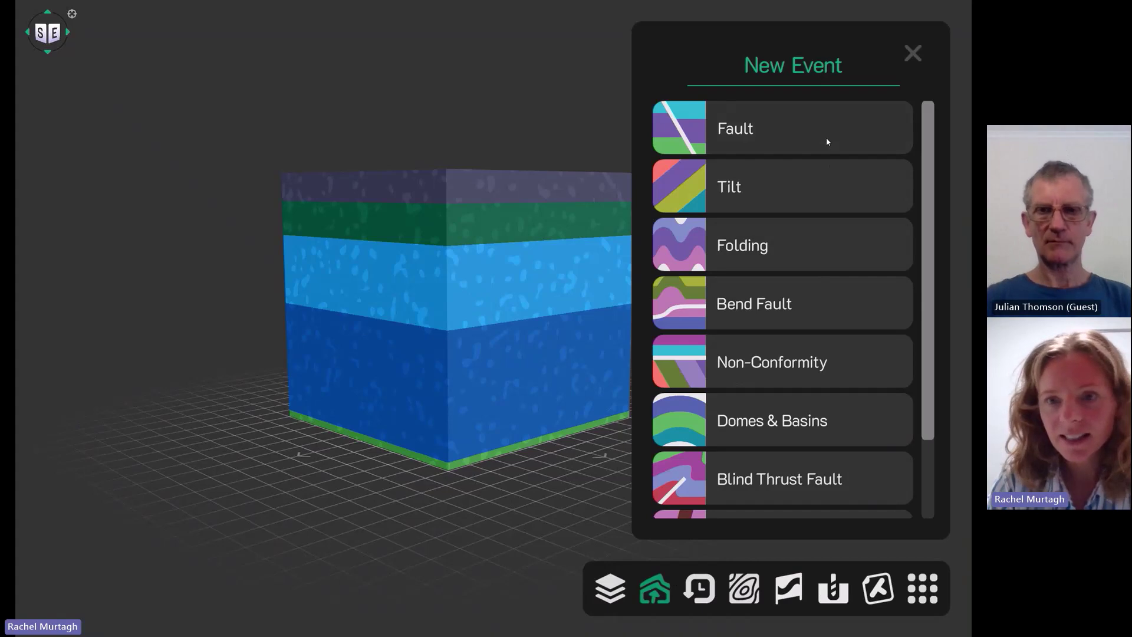
pyautogui.moveTo(928, 146); pyautogui.dragTo(925, 255)
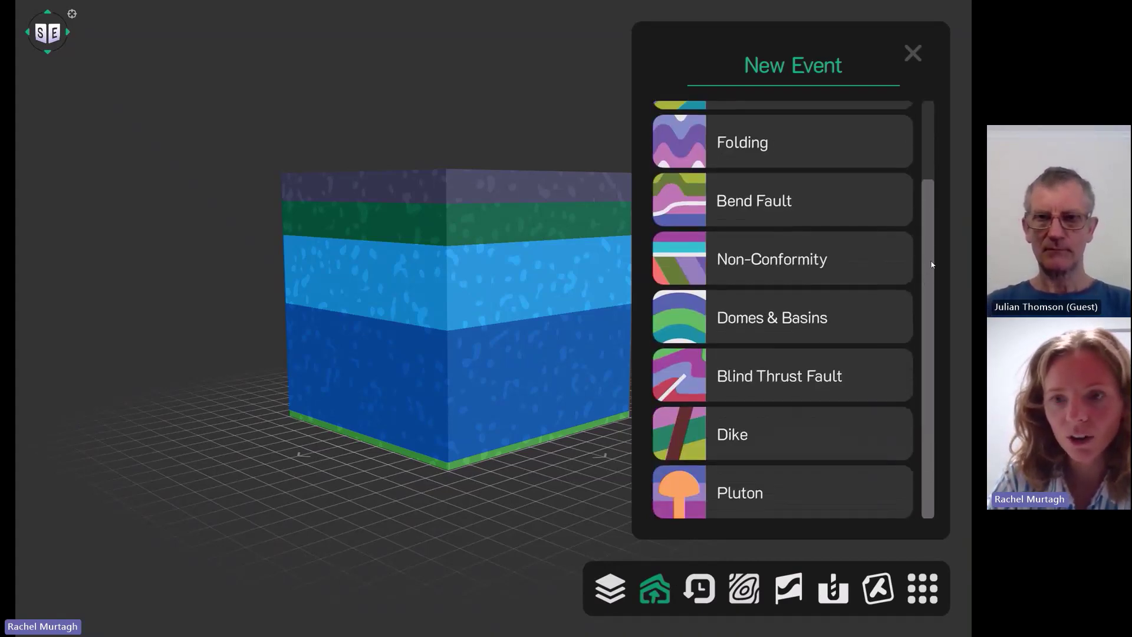
pyautogui.moveTo(926, 200); pyautogui.dragTo(926, 128)
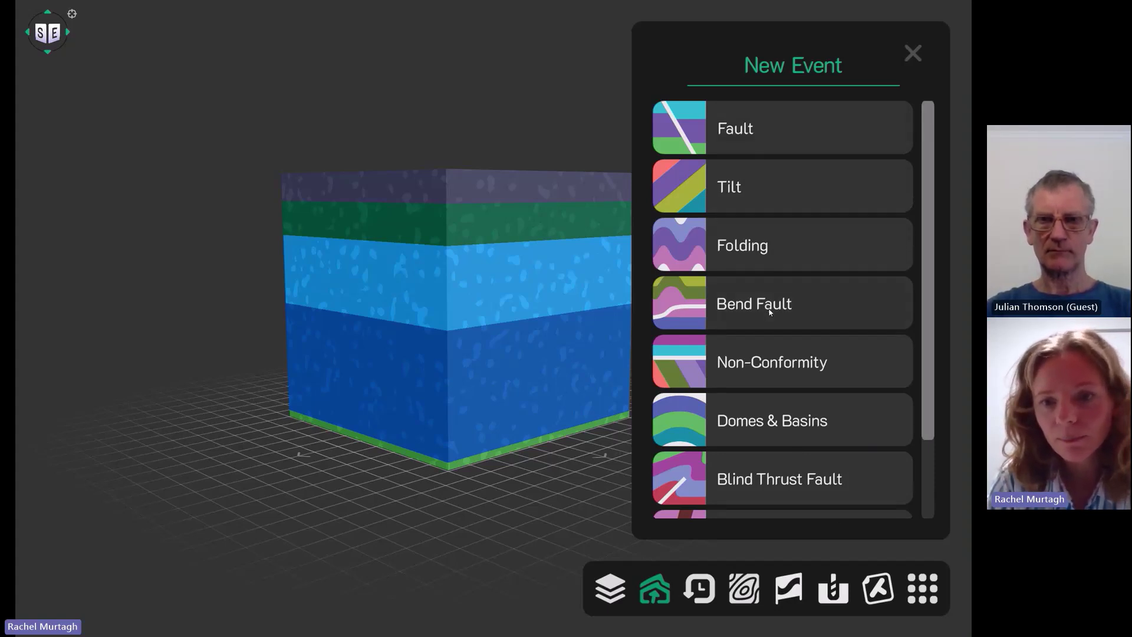
pyautogui.scroll(-1, 928, 386)
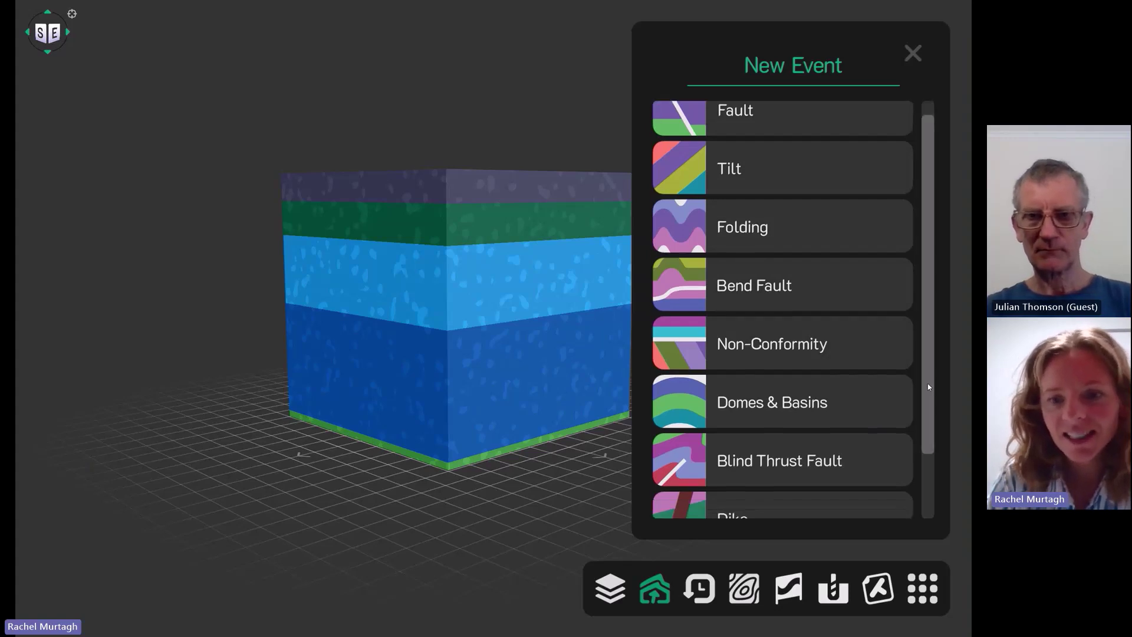
pyautogui.scroll(-2, 928, 386)
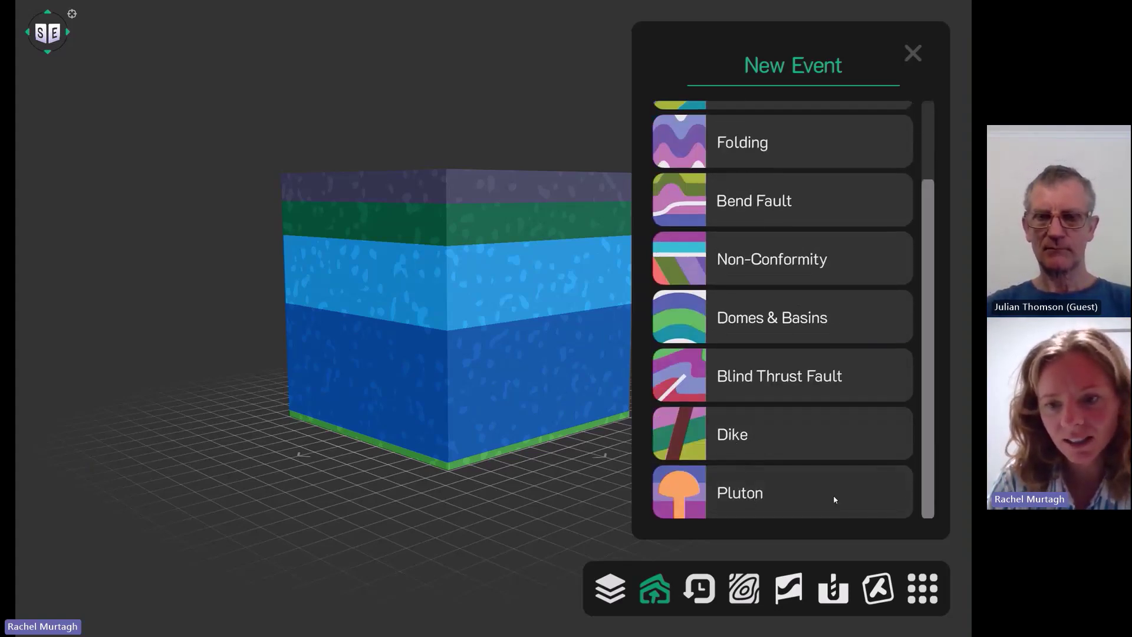
pyautogui.scroll(1, 929, 379)
pyautogui.moveTo(928, 375); pyautogui.dragTo(921, 322)
# Add a Fault event to the block and raise the fault plane vertically so it cuts higher through the beds
pyautogui.moveTo(458, 310); pyautogui.dragTo(391, 295, button='right')
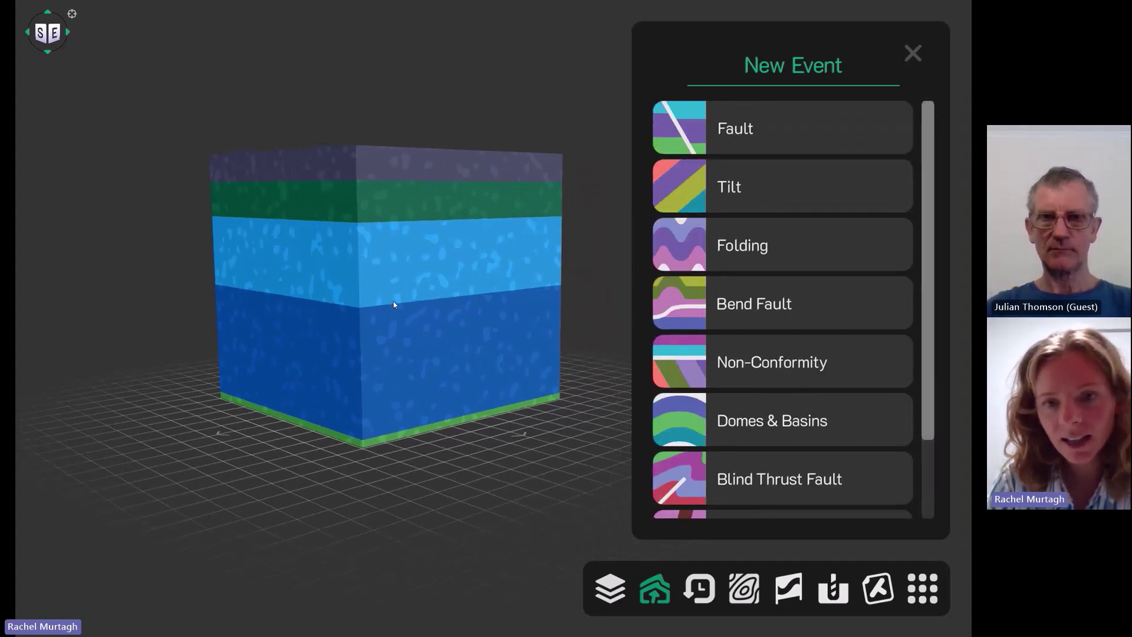
pyautogui.click(740, 132)
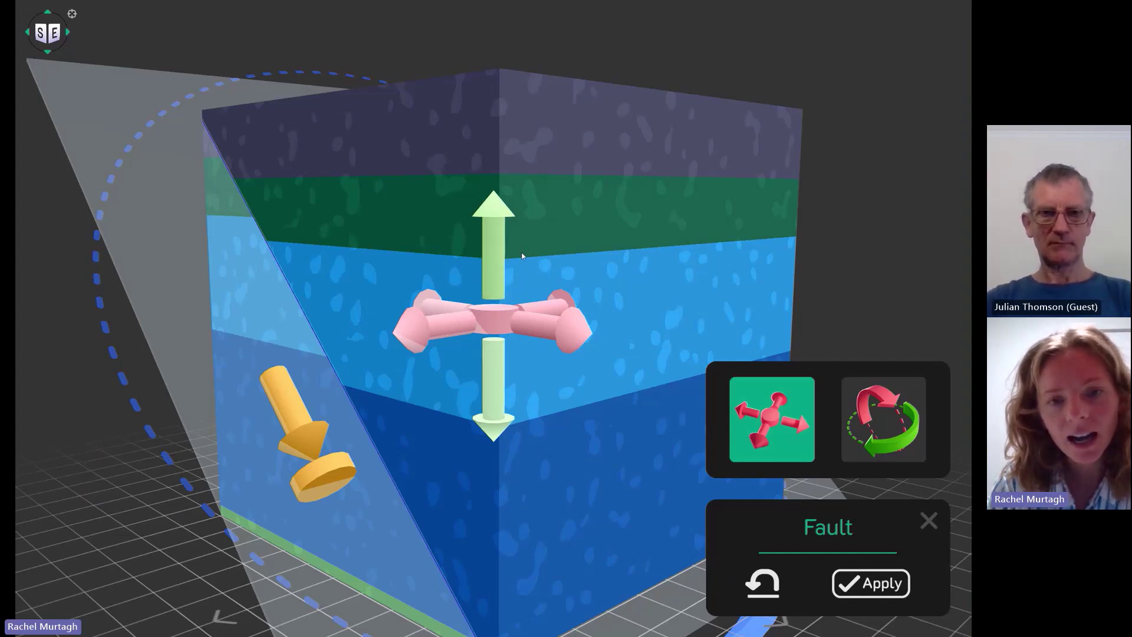
pyautogui.moveTo(496, 258); pyautogui.dragTo(474, 255)
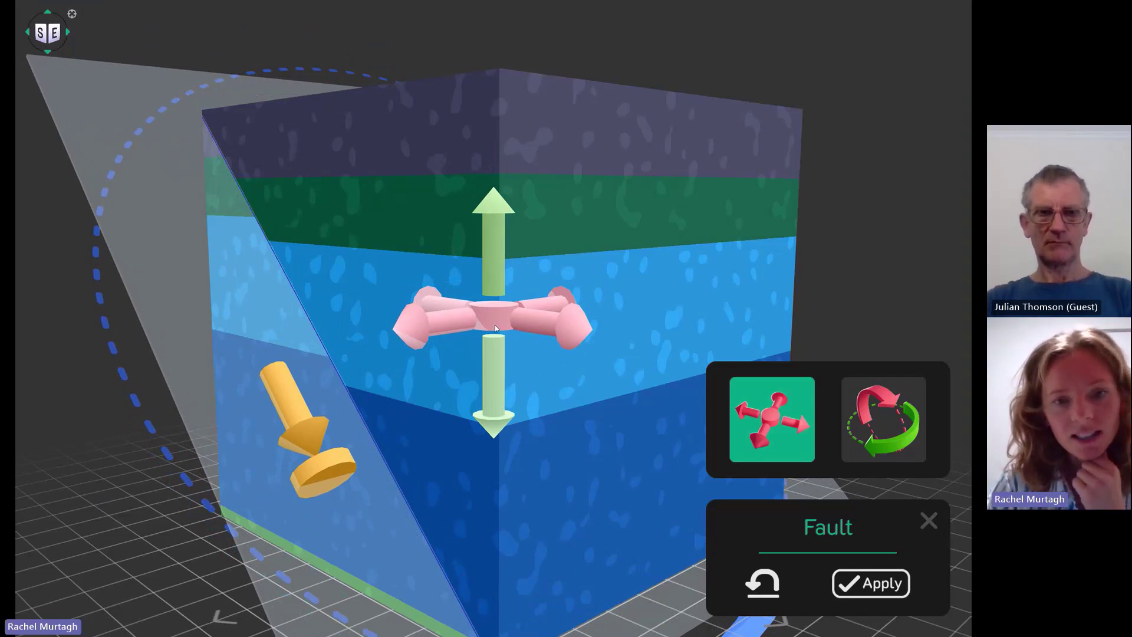
pyautogui.moveTo(495, 274); pyautogui.dragTo(483, 124)
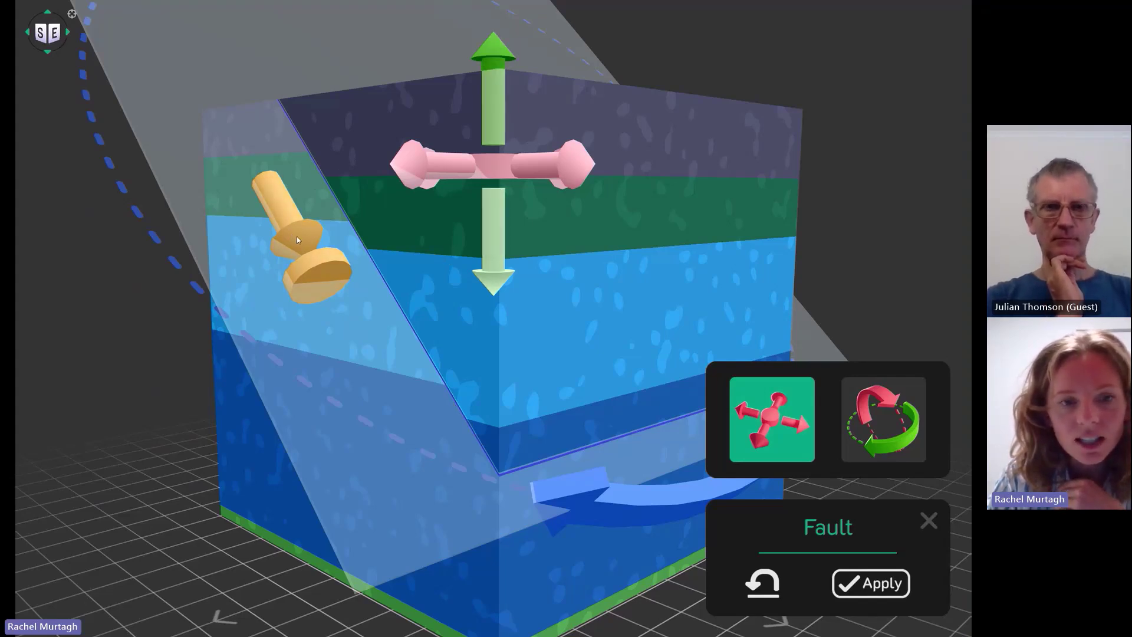
# Slip the beds above the fault plane down-dip, then reduce the displacement to a moderate offset
pyautogui.moveTo(296, 235); pyautogui.dragTo(316, 290)
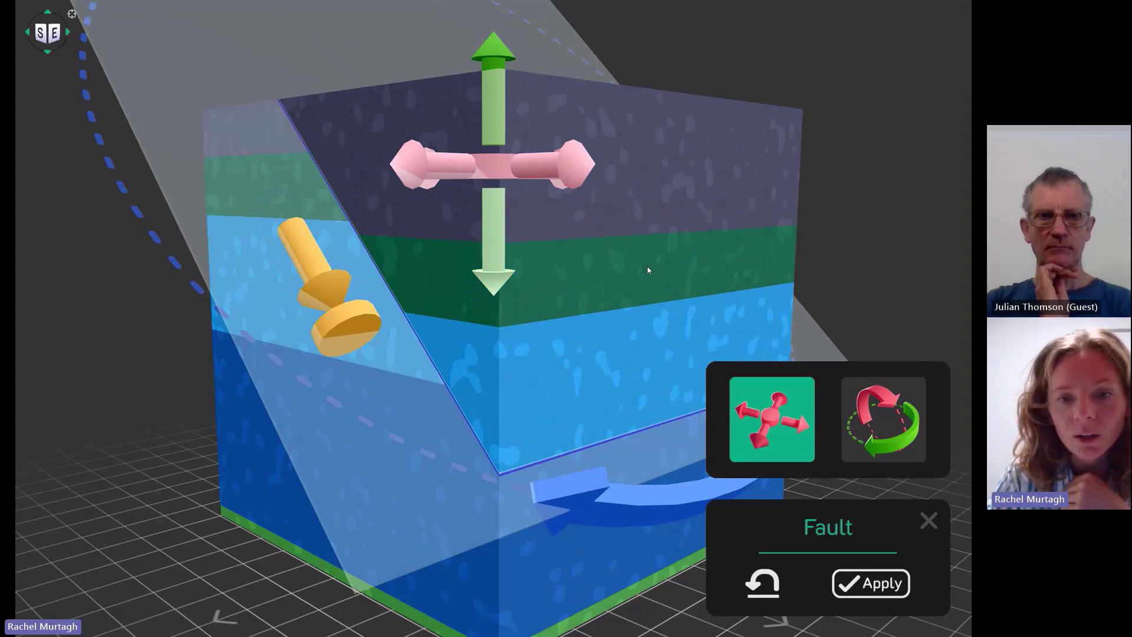
pyautogui.moveTo(333, 281); pyautogui.dragTo(298, 263)
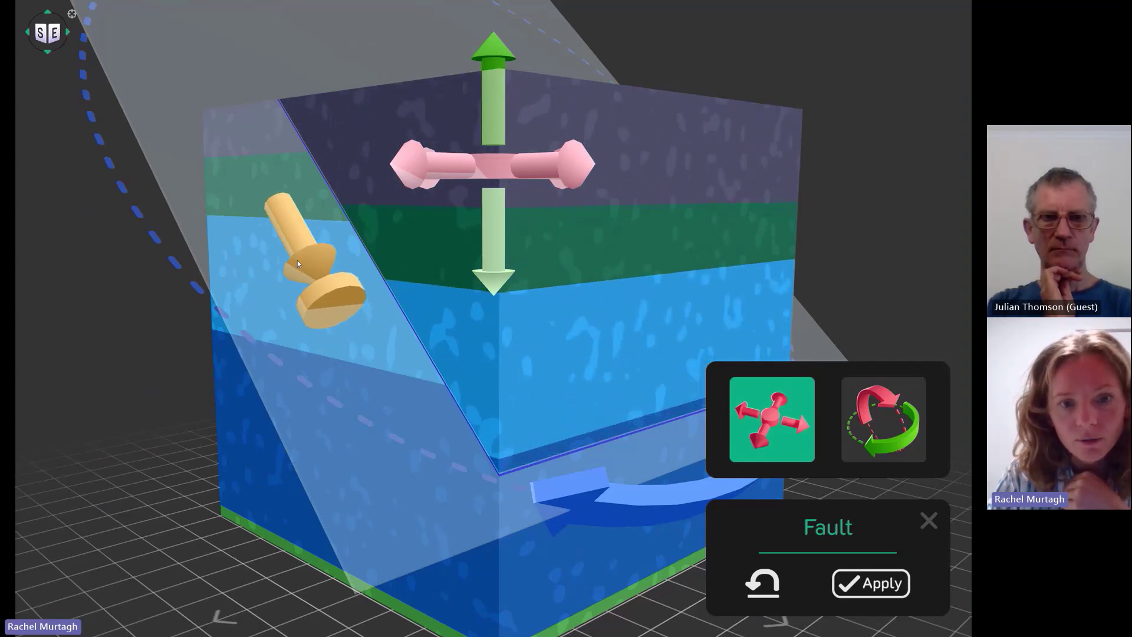
pyautogui.moveTo(283, 507); pyautogui.dragTo(287, 520)
# Switch the fault to rotation mode and tilt the fault plane to a shallower dip
pyautogui.scroll(-4, 380, 473)
pyautogui.scroll(-3, 381, 473)
pyautogui.moveTo(472, 453)
pyautogui.mouseDown()
pyautogui.moveTo(442, 452)
pyautogui.moveTo(452, 454)
pyautogui.mouseUp()
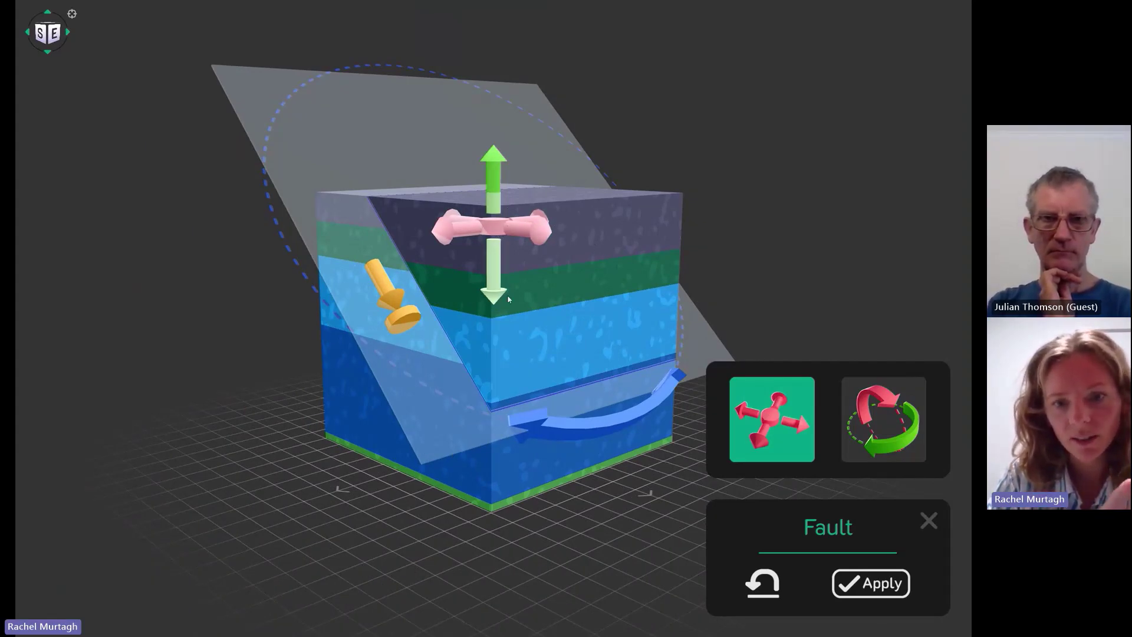
pyautogui.click(888, 436)
pyautogui.moveTo(809, 276); pyautogui.dragTo(832, 277)
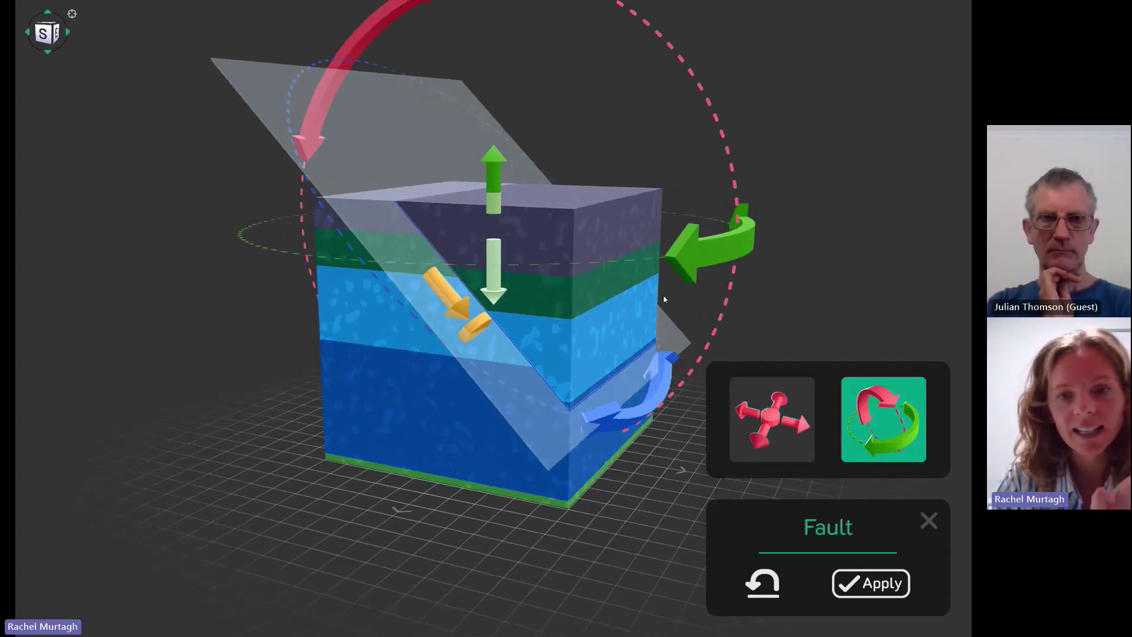
pyautogui.moveTo(345, 59); pyautogui.dragTo(320, 90)
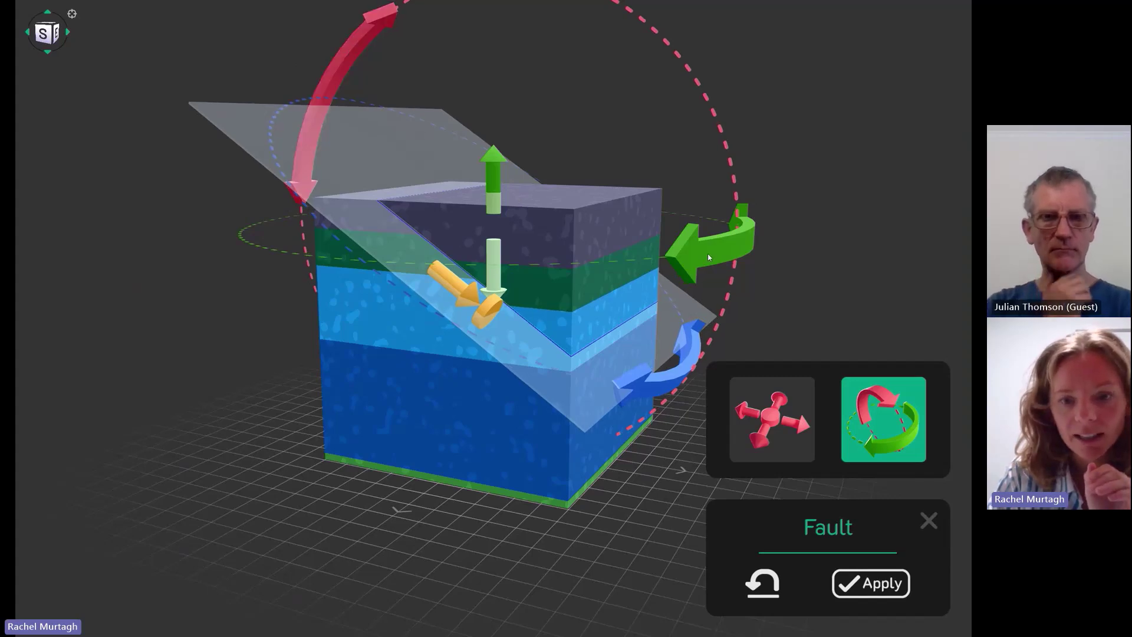
# Rotate the fault plane slightly about the vertical axis to adjust its strike
pyautogui.moveTo(712, 250); pyautogui.dragTo(760, 284)
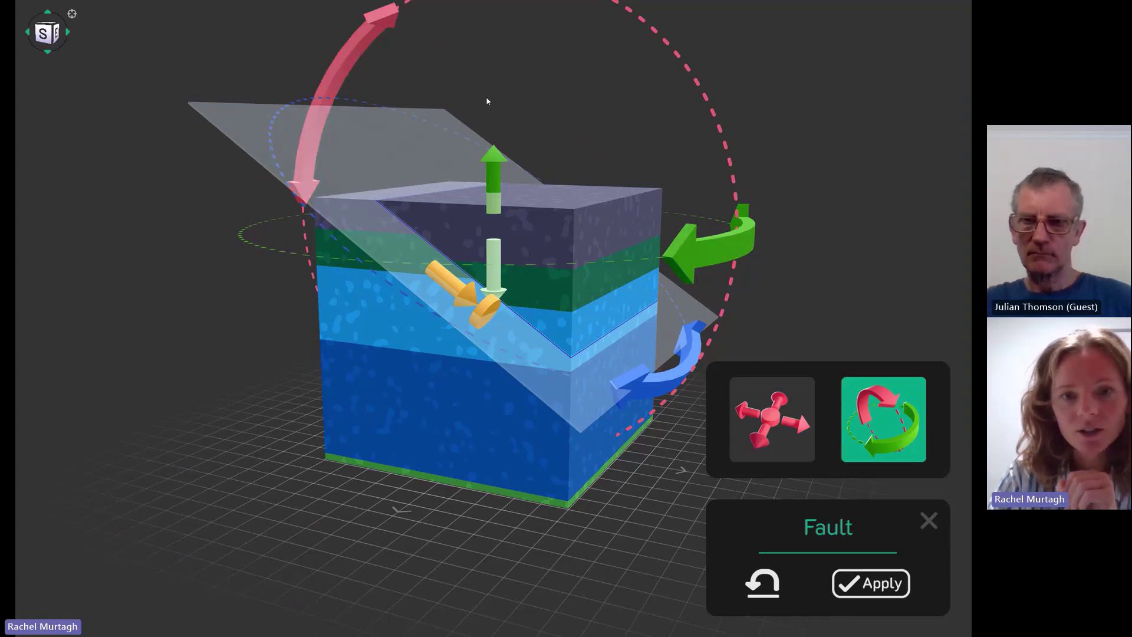
pyautogui.scroll(-2, 647, 141)
pyautogui.moveTo(379, 104)
pyautogui.mouseDown()
pyautogui.moveTo(430, 71)
pyautogui.moveTo(386, 109)
pyautogui.mouseUp()
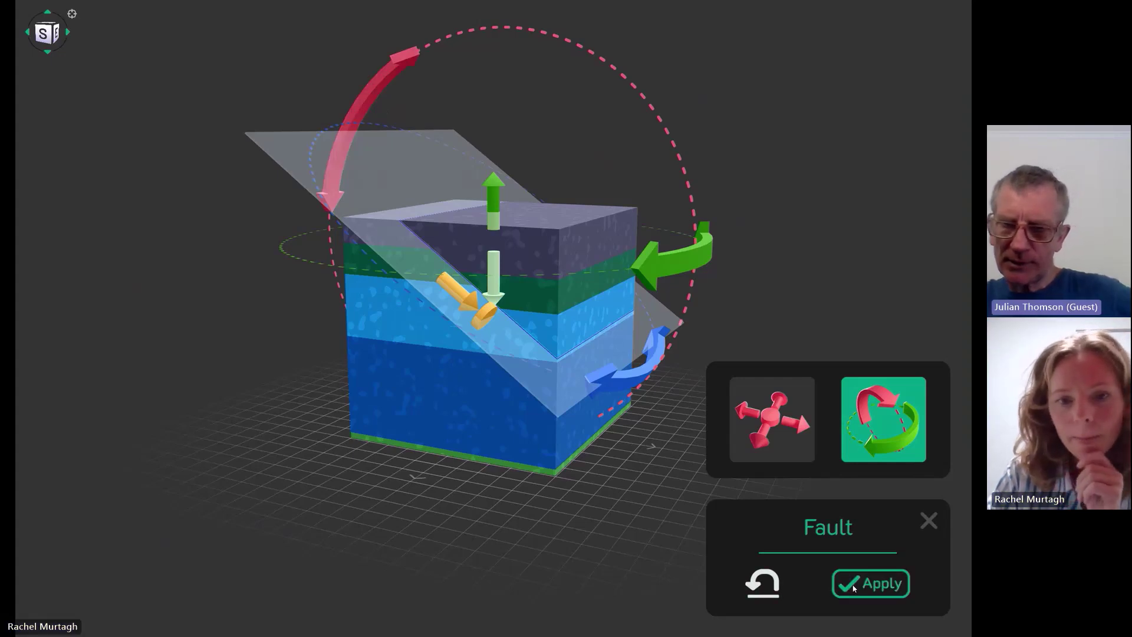
# Switch the fault to move mode and shift the fault plane slightly across the block
pyautogui.click(773, 418)
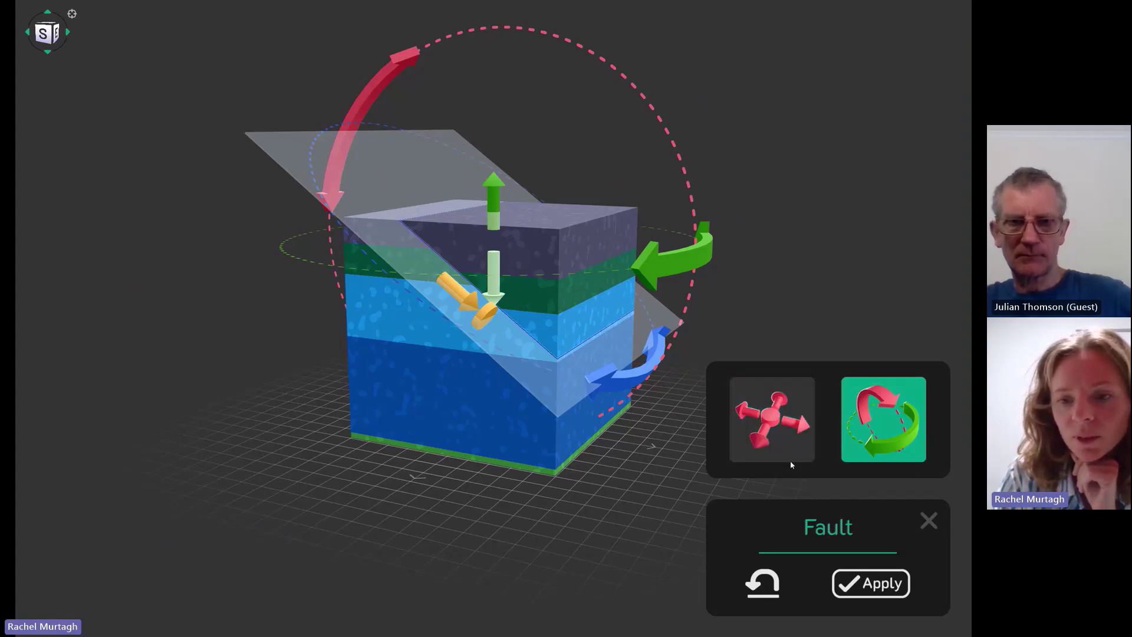
pyautogui.click(769, 417)
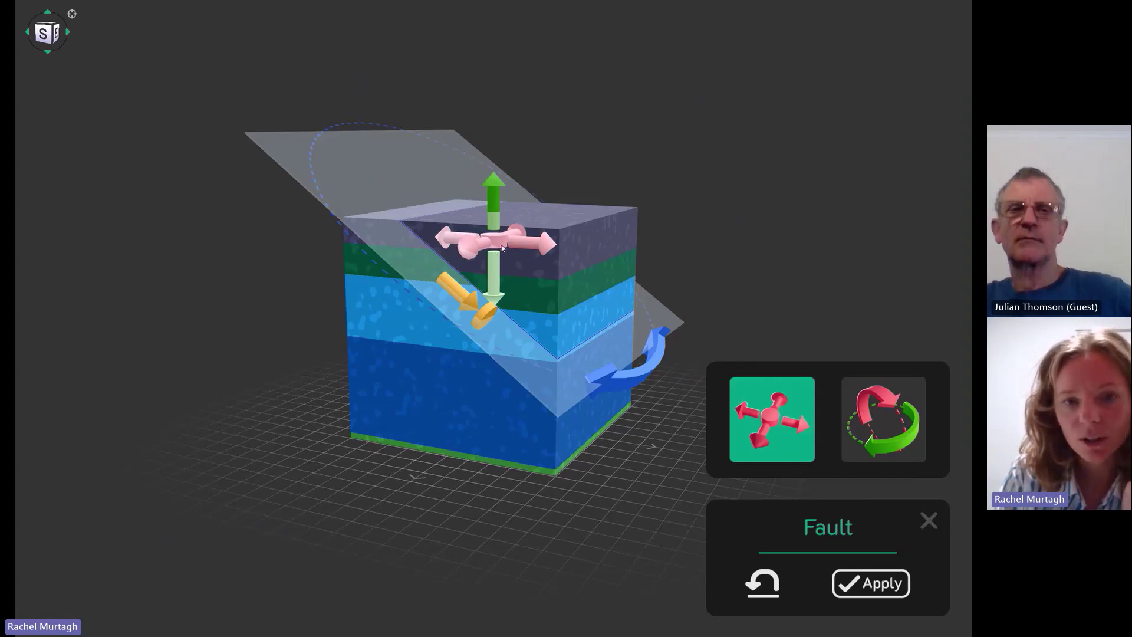
pyautogui.moveTo(504, 248)
pyautogui.mouseDown()
pyautogui.moveTo(496, 231)
pyautogui.moveTo(501, 265)
pyautogui.moveTo(490, 237)
pyautogui.moveTo(499, 267)
pyautogui.mouseUp()
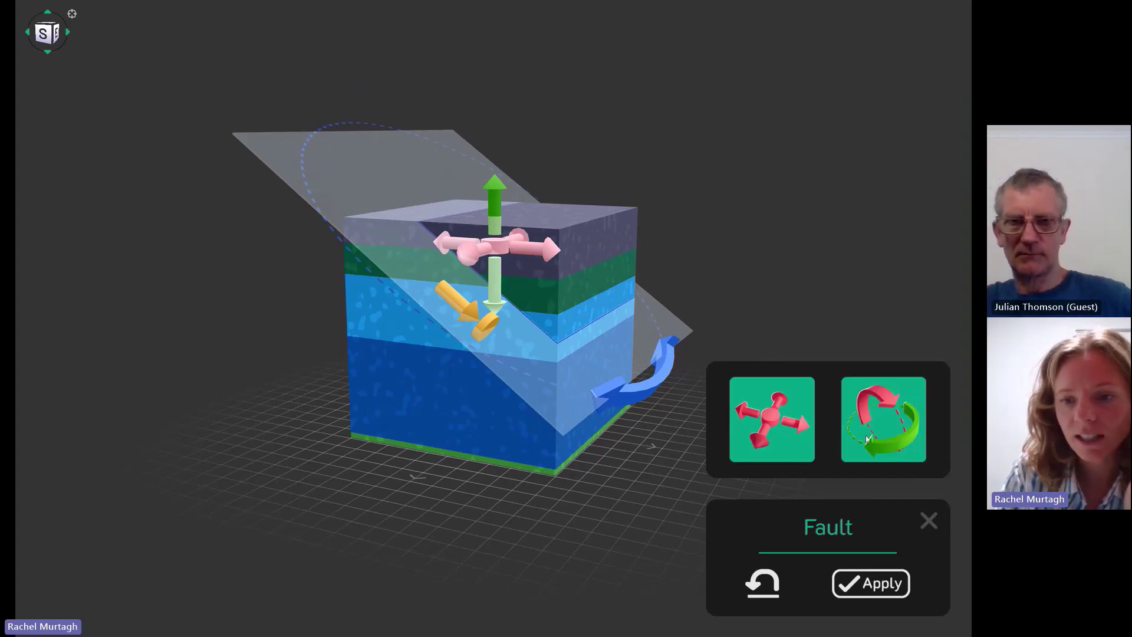
# Return the fault to rotation mode, fine-tune its strike and apply the Fault event
pyautogui.click(896, 435)
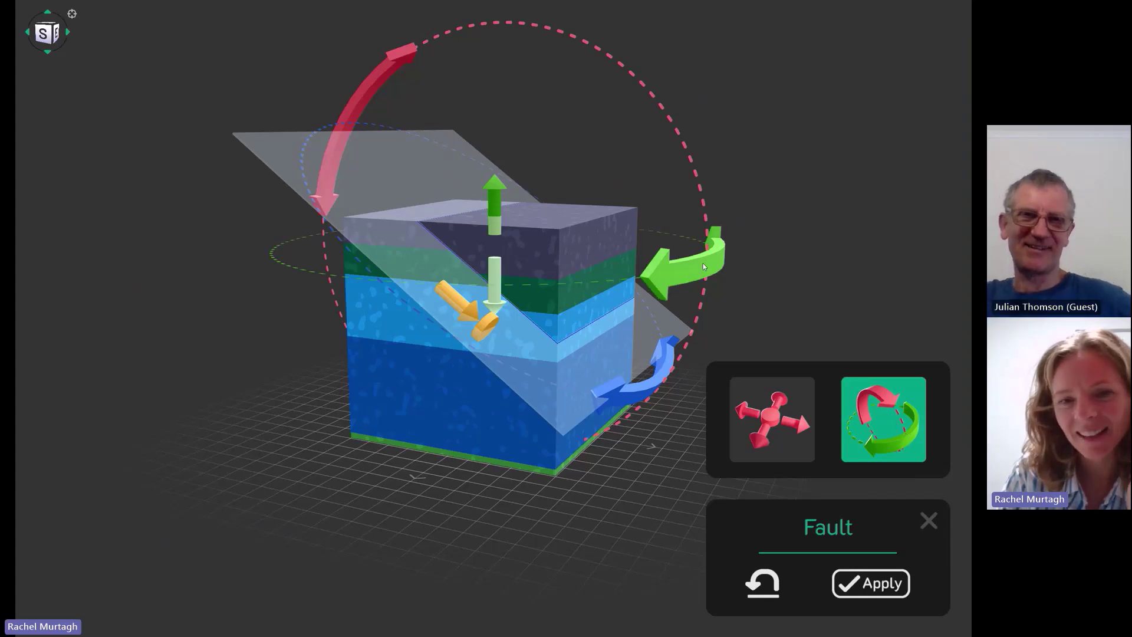
pyautogui.moveTo(698, 266)
pyautogui.mouseDown()
pyautogui.moveTo(630, 279)
pyautogui.moveTo(703, 275)
pyautogui.mouseUp()
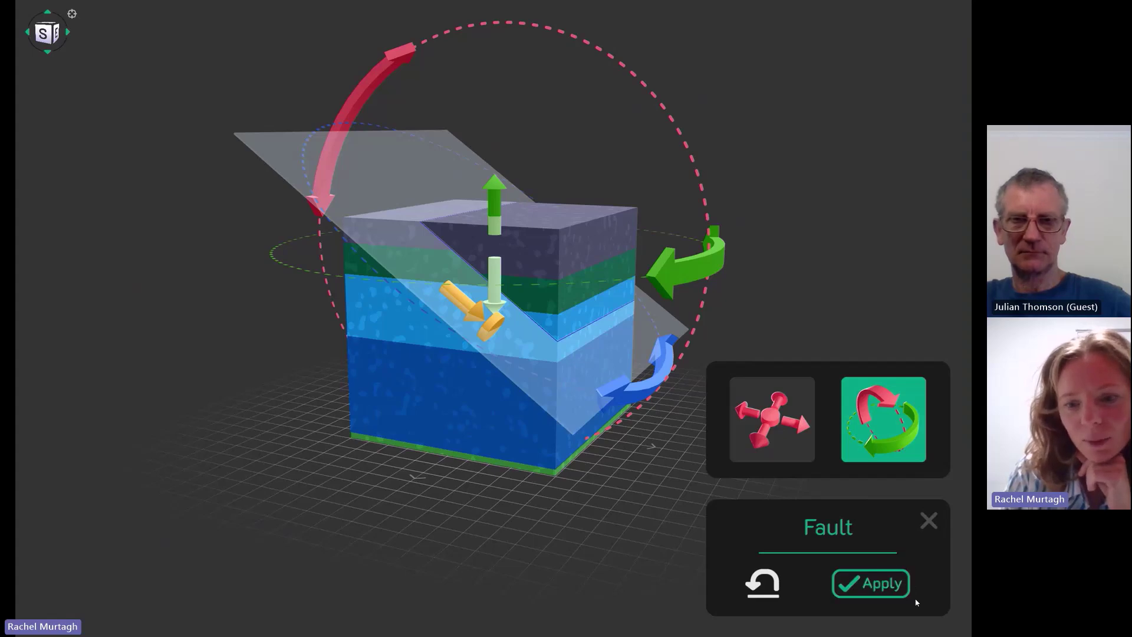
pyautogui.click(880, 590)
# Add a Folding event to the faulted block and rotate the folds very slightly about the vertical axis
pyautogui.moveTo(515, 340)
pyautogui.mouseDown()
pyautogui.moveTo(518, 329)
pyautogui.moveTo(508, 337)
pyautogui.mouseUp()
pyautogui.scroll(2, 510, 334)
pyautogui.moveTo(525, 296); pyautogui.dragTo(368, 219)
pyautogui.moveTo(366, 293); pyautogui.dragTo(392, 258)
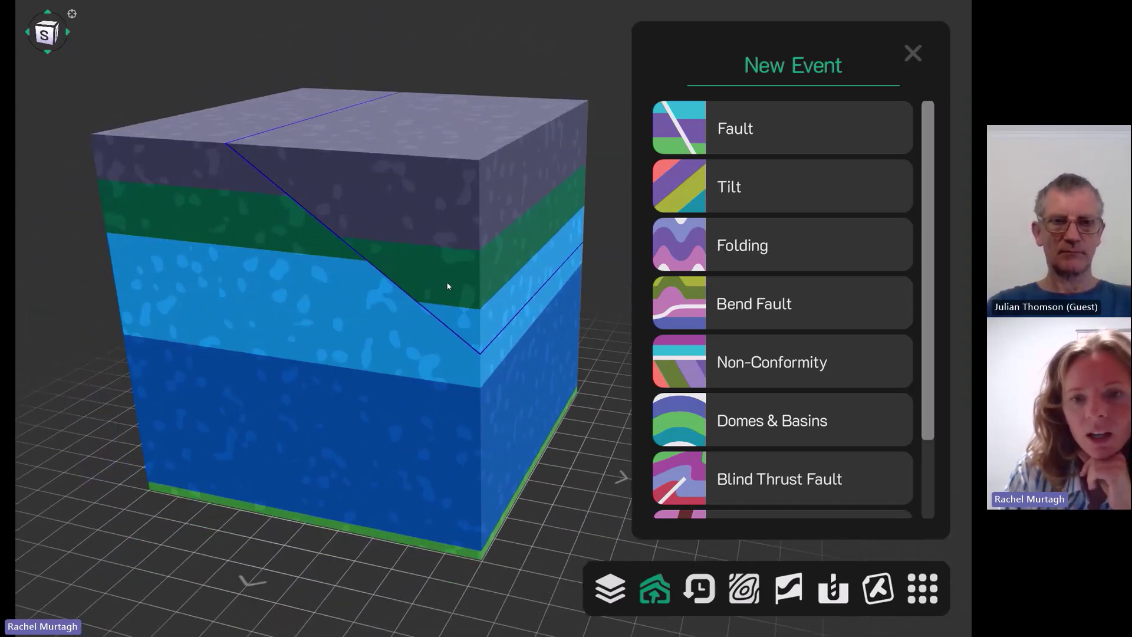
pyautogui.click(773, 252)
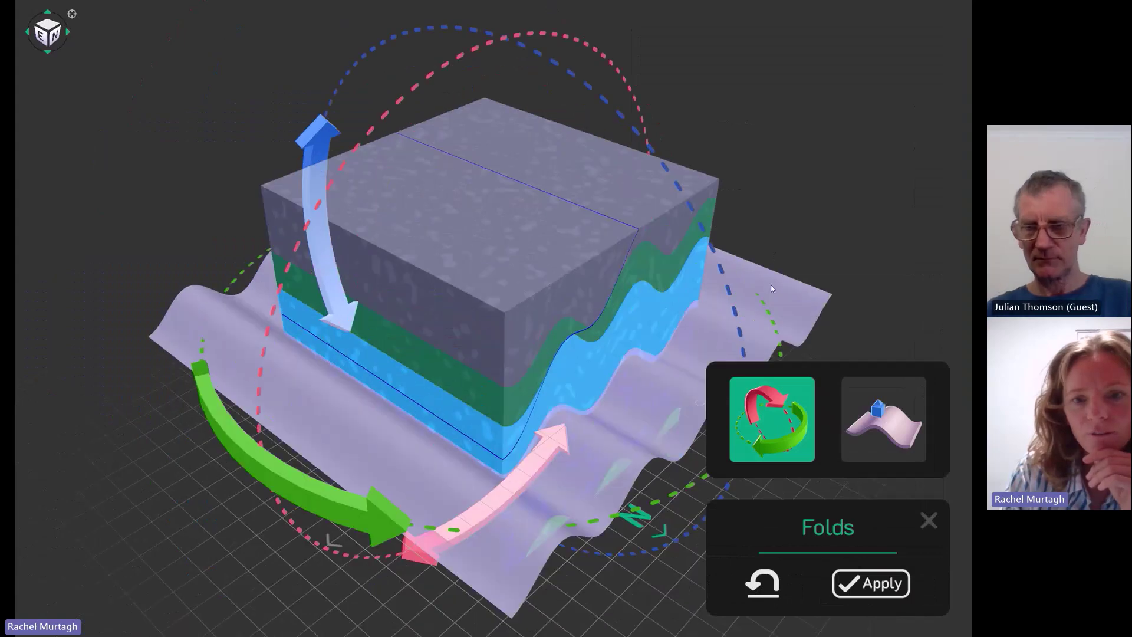
pyautogui.moveTo(634, 352); pyautogui.dragTo(610, 346)
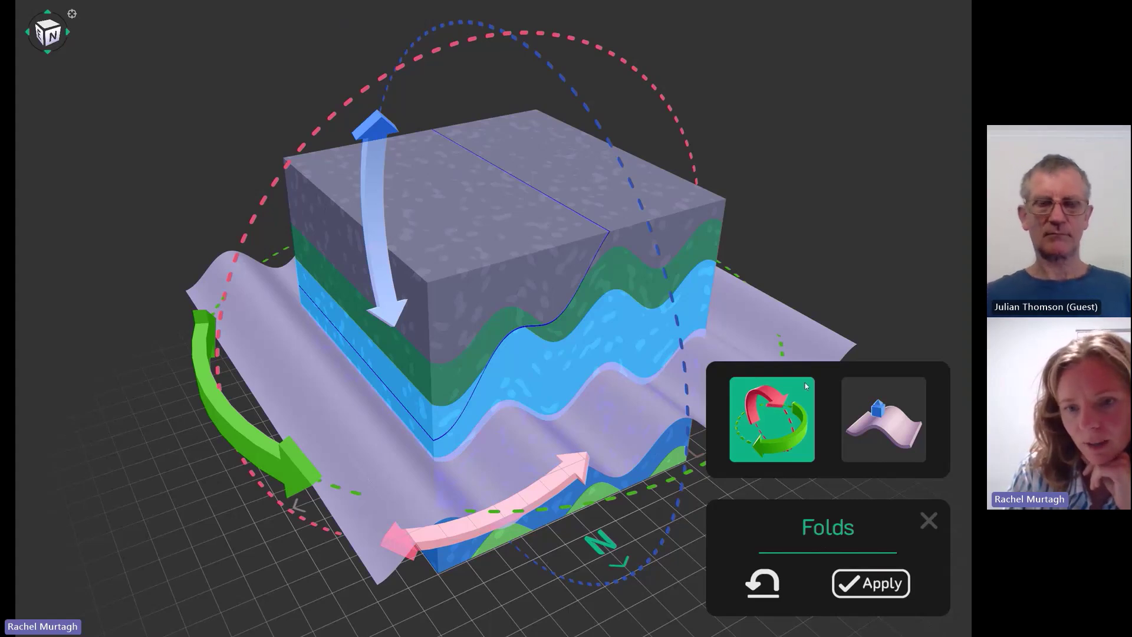
pyautogui.click(897, 407)
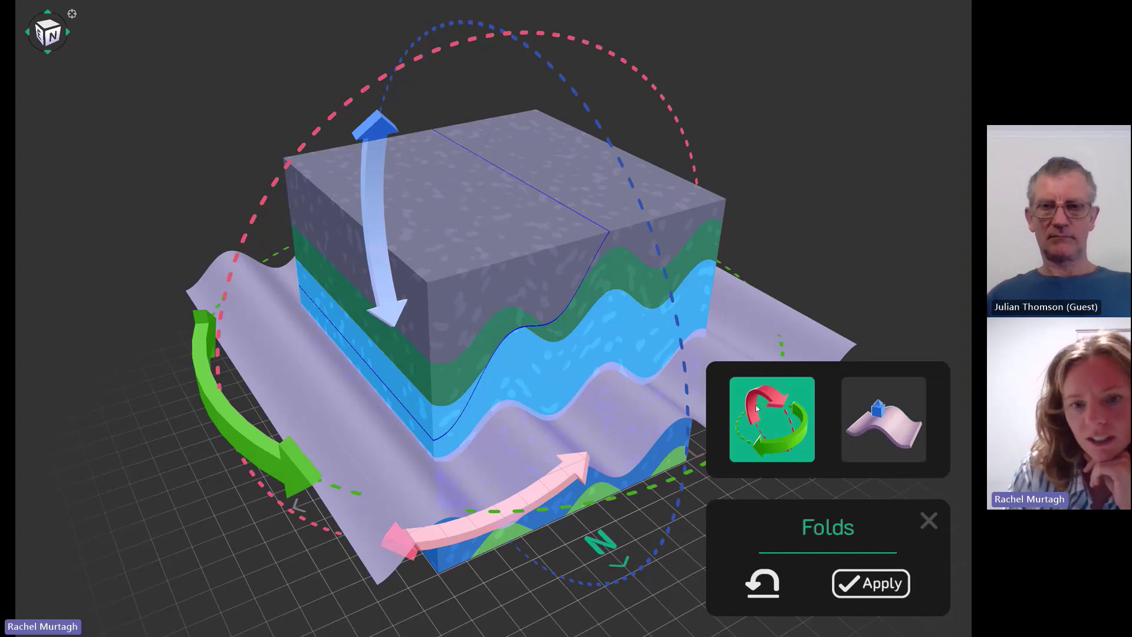
pyautogui.moveTo(282, 468)
pyautogui.mouseDown()
pyautogui.moveTo(192, 415)
pyautogui.moveTo(156, 370)
pyautogui.moveTo(161, 401)
pyautogui.moveTo(344, 484)
pyautogui.moveTo(408, 494)
pyautogui.moveTo(292, 470)
pyautogui.mouseUp()
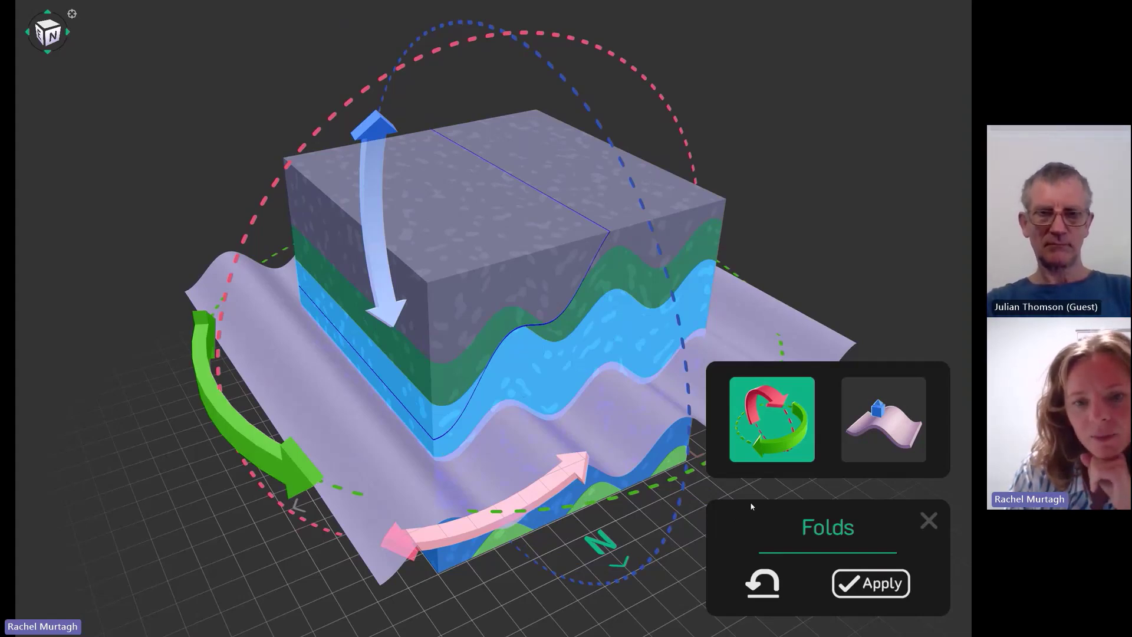
# Switch the folds to shape mode, then lengthen the fold wavelength and increase the fold amplitude strongly
pyautogui.click(884, 436)
pyautogui.moveTo(612, 341); pyautogui.dragTo(599, 320)
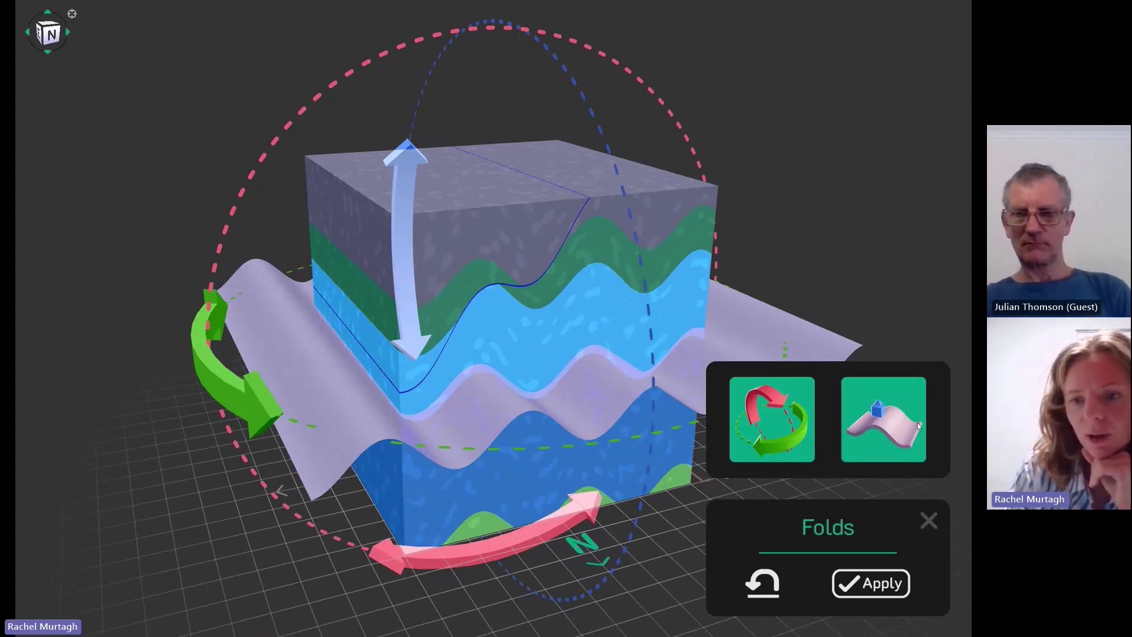
pyautogui.click(876, 429)
pyautogui.moveTo(596, 375); pyautogui.dragTo(461, 331, button='right')
pyautogui.moveTo(500, 383); pyautogui.dragTo(396, 322)
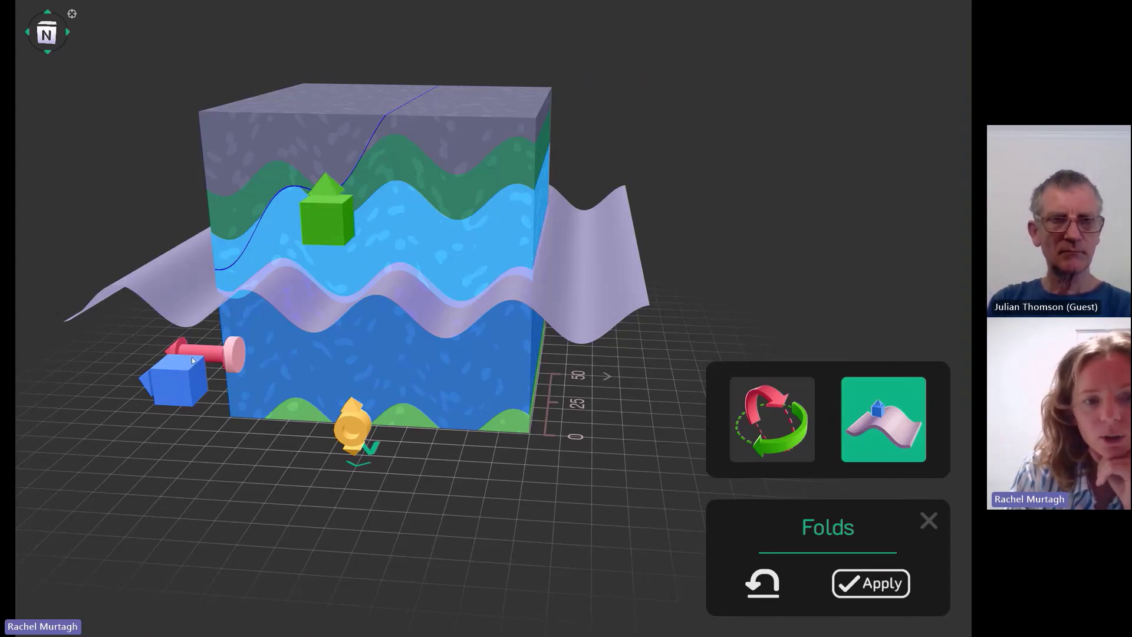
pyautogui.moveTo(169, 392); pyautogui.dragTo(36, 397)
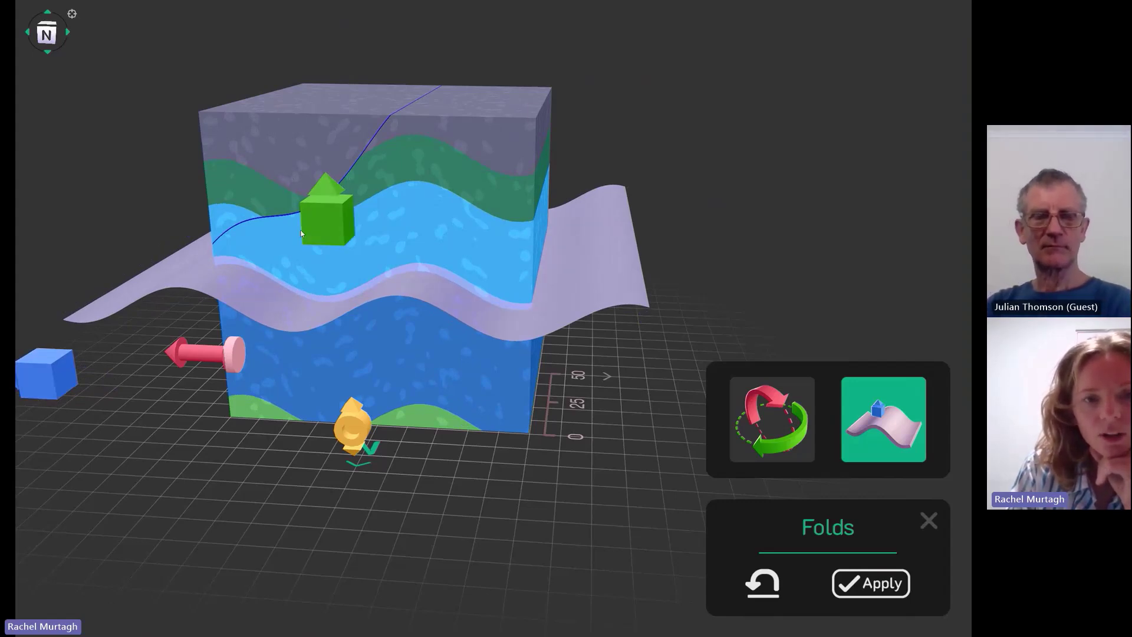
pyautogui.moveTo(323, 221); pyautogui.dragTo(315, 110)
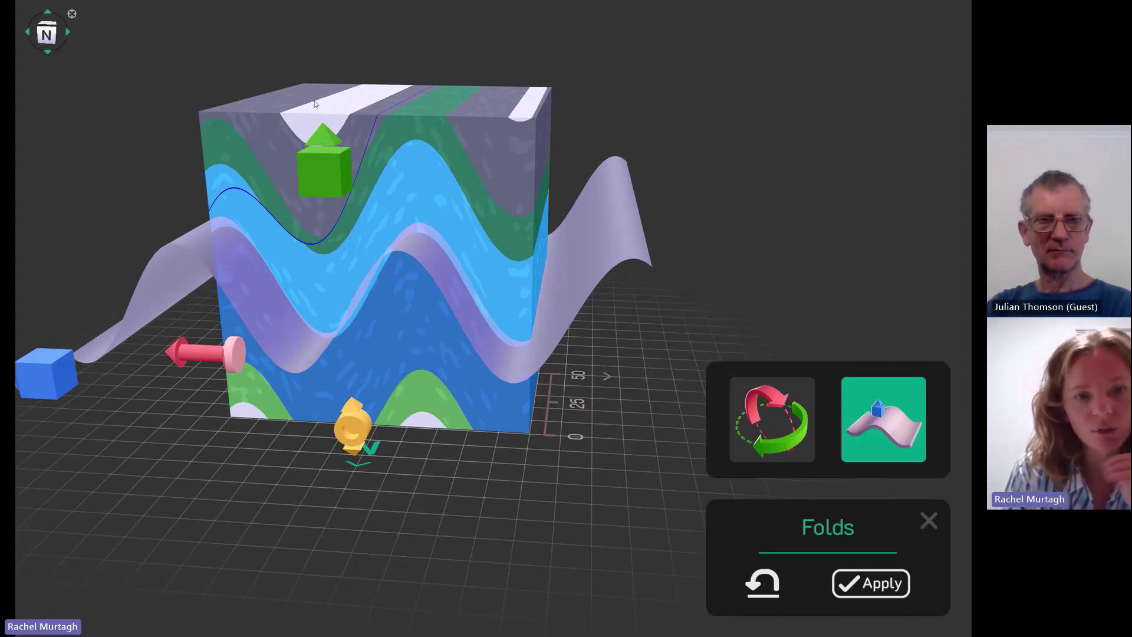
# Slide the fold wave sideways through the block so two crests and a central trough show on the north face
pyautogui.moveTo(289, 449); pyautogui.dragTo(328, 438)
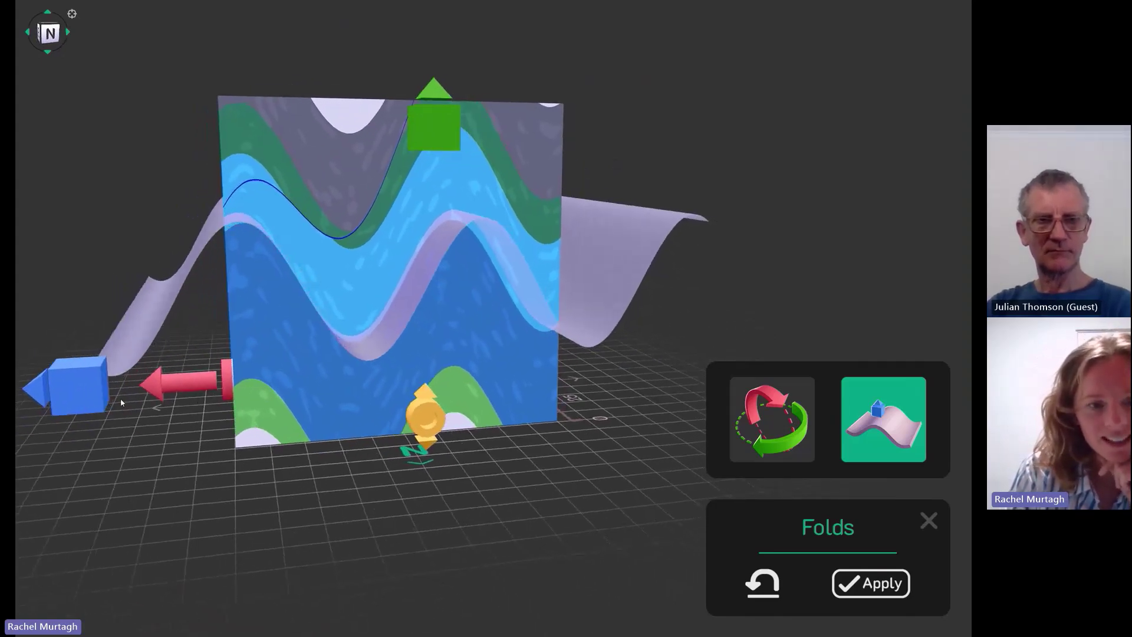
pyautogui.moveTo(186, 377); pyautogui.dragTo(156, 389)
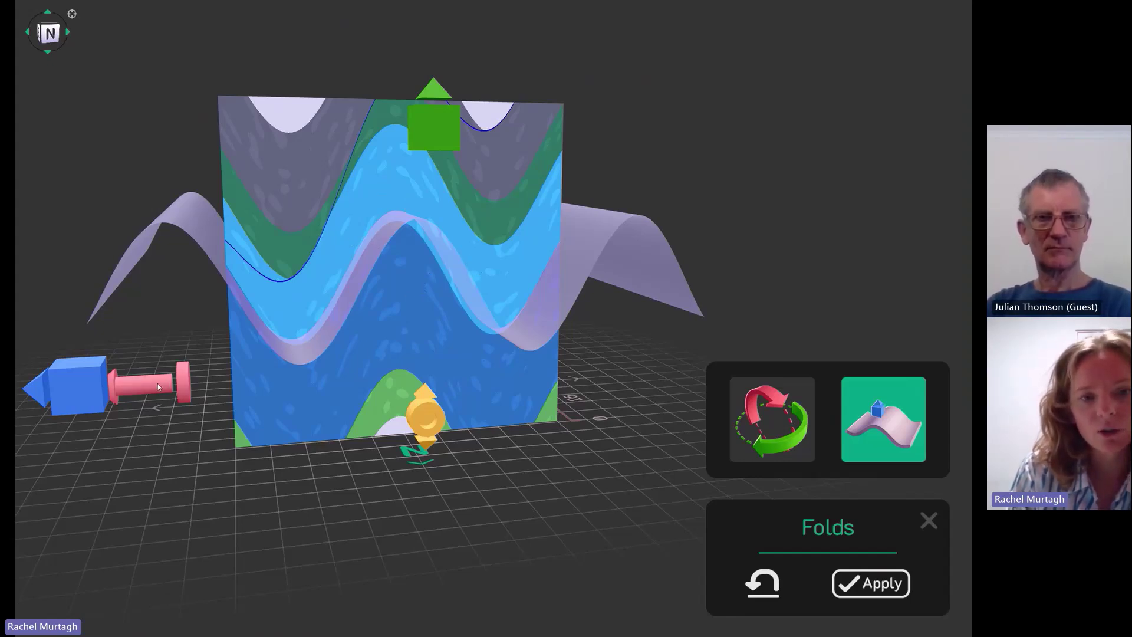
pyautogui.moveTo(185, 386); pyautogui.dragTo(91, 373)
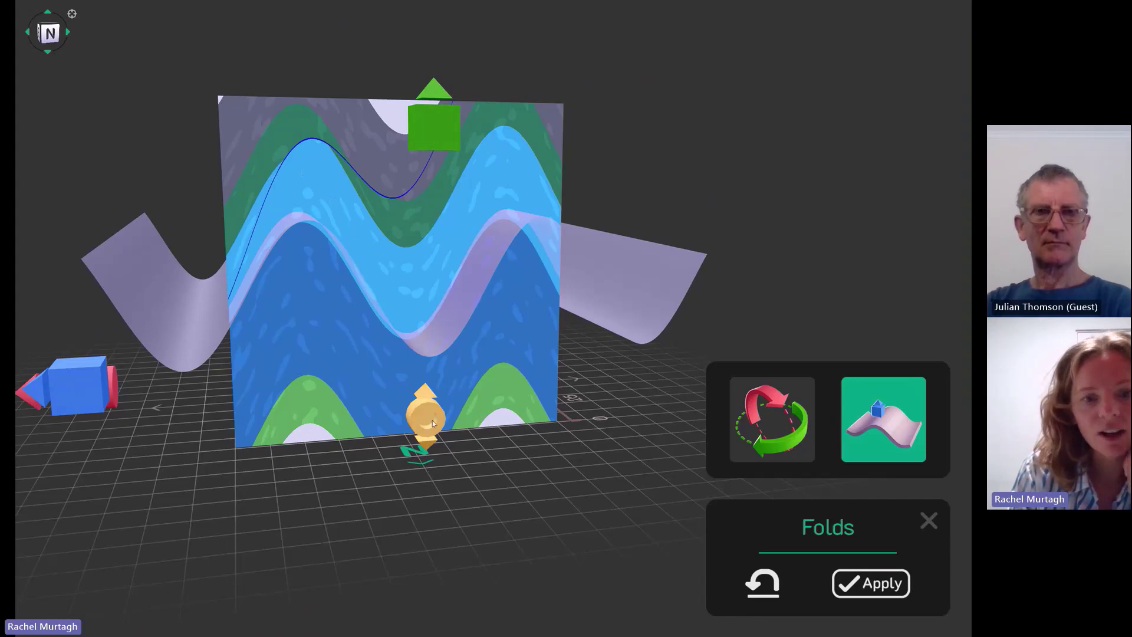
# Flatten and then sharpen the fold hinges, settle on slightly pointed crests, and apply the Folds event
pyautogui.moveTo(428, 413); pyautogui.dragTo(423, 322)
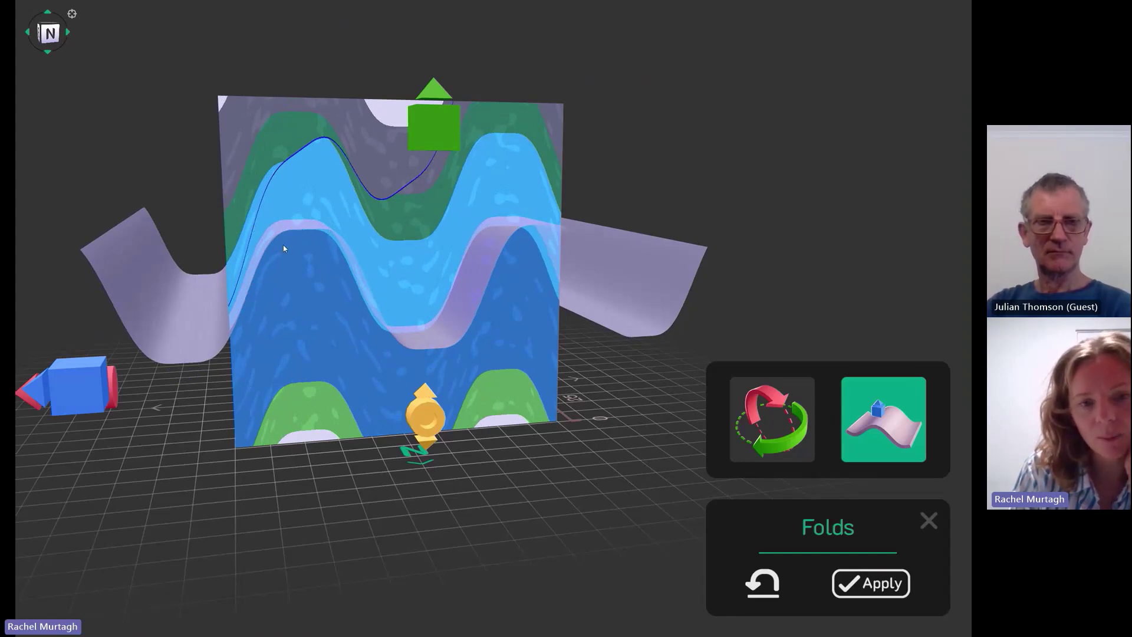
pyautogui.moveTo(428, 423); pyautogui.dragTo(417, 542)
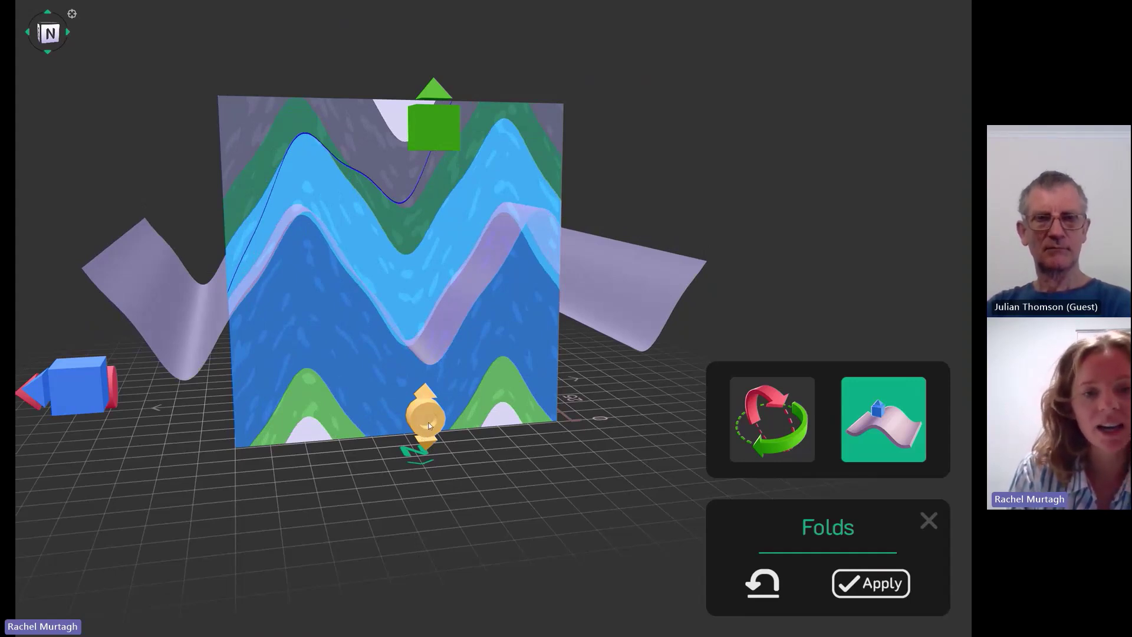
pyautogui.moveTo(429, 419); pyautogui.dragTo(428, 397)
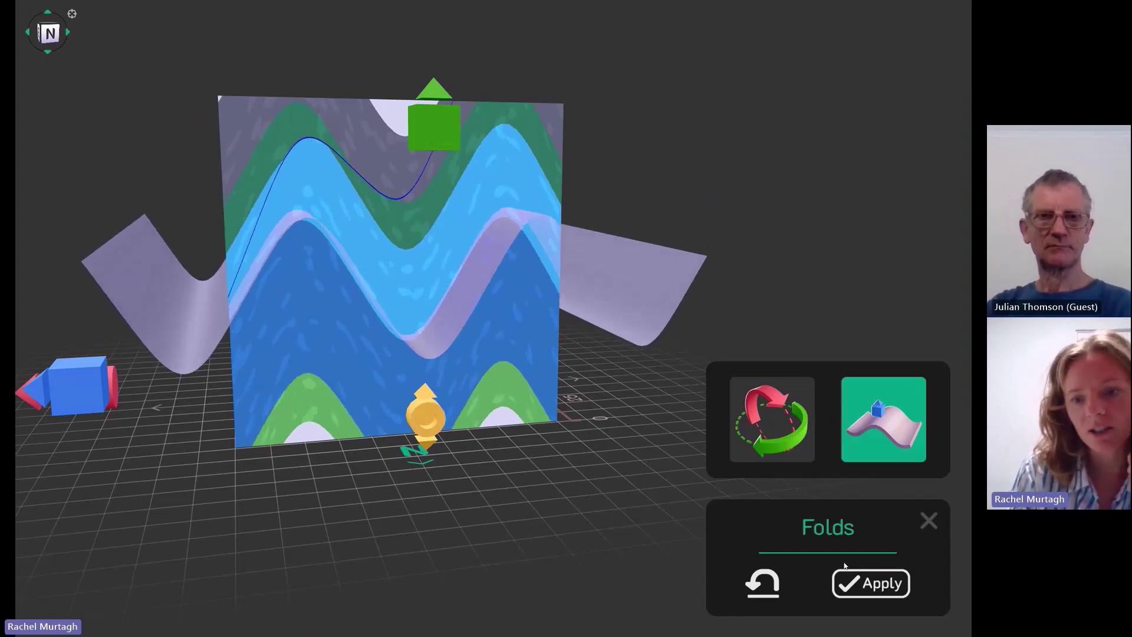
pyautogui.moveTo(494, 473); pyautogui.dragTo(529, 488)
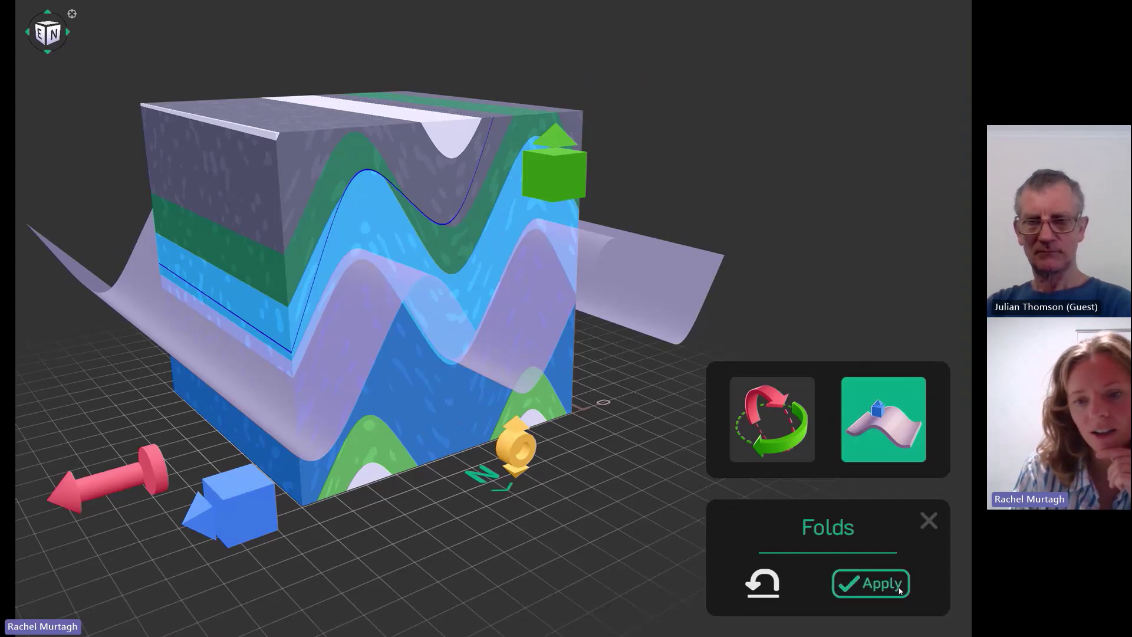
pyautogui.click(877, 586)
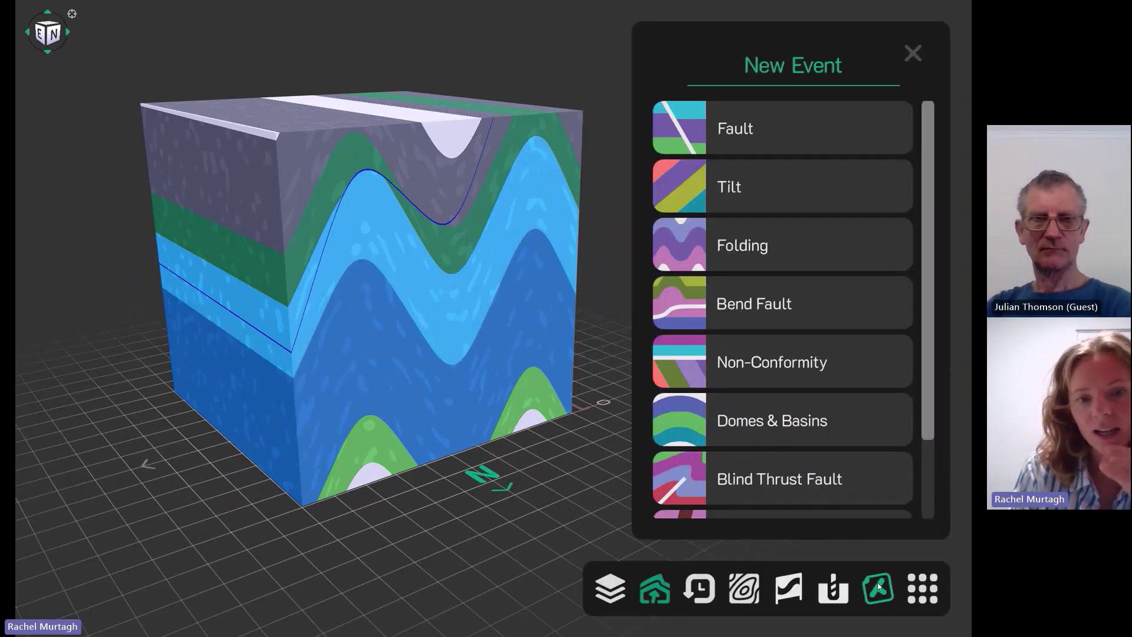
# Add a Dike event that cuts vertically through the folded beds
pyautogui.moveTo(500, 412)
pyautogui.mouseDown()
pyautogui.moveTo(462, 431)
pyautogui.moveTo(502, 400)
pyautogui.moveTo(494, 408)
pyautogui.mouseUp()
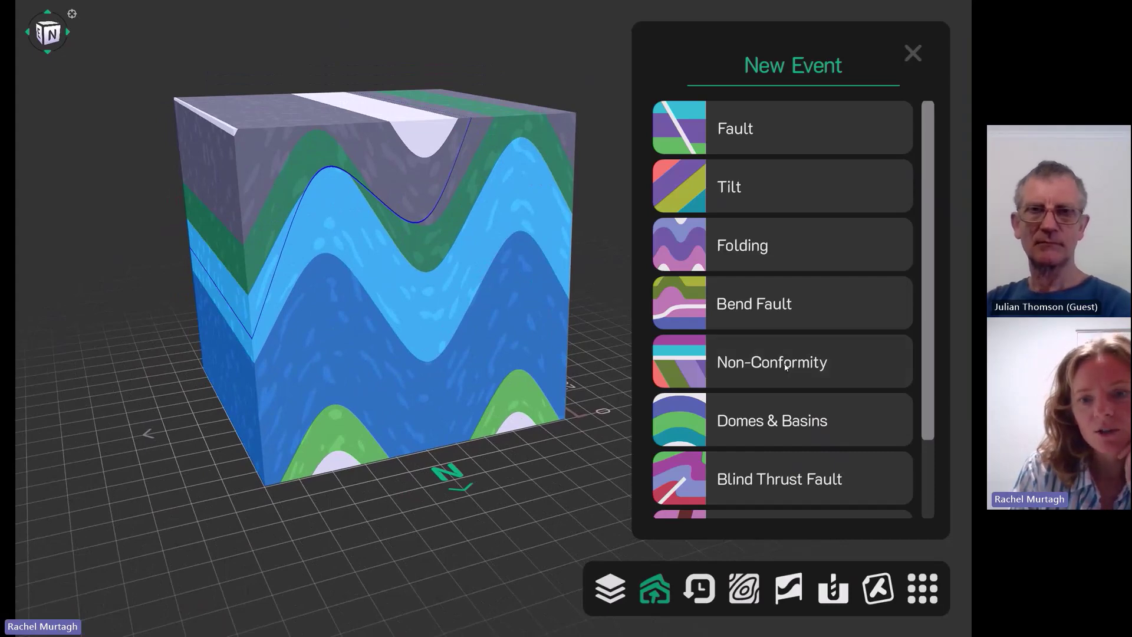
pyautogui.scroll(-3, 787, 366)
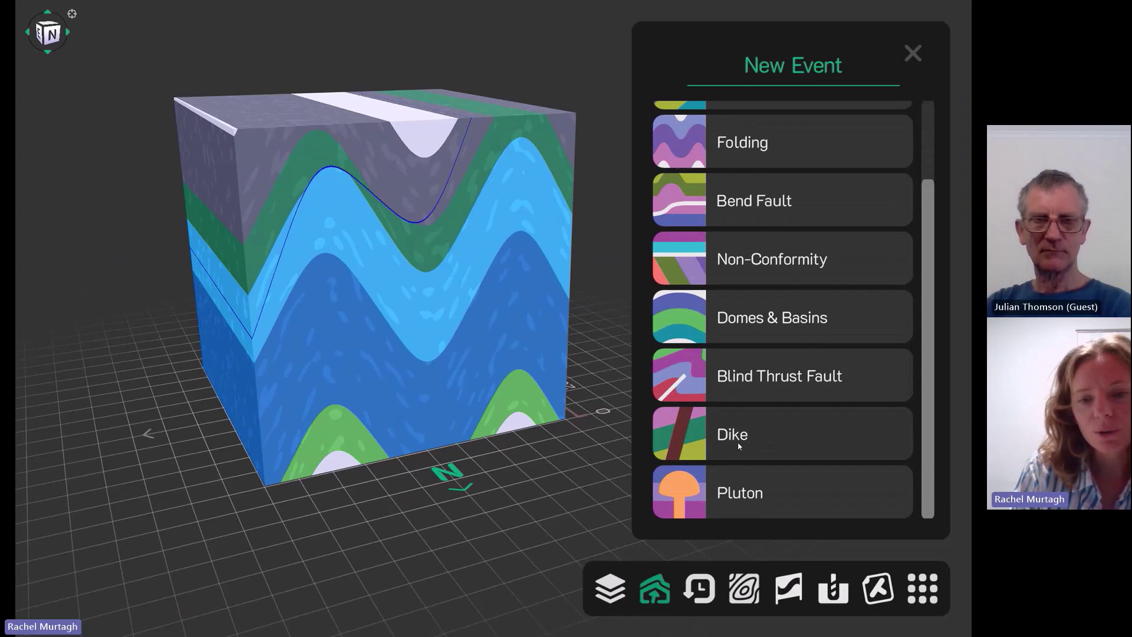
pyautogui.click(775, 442)
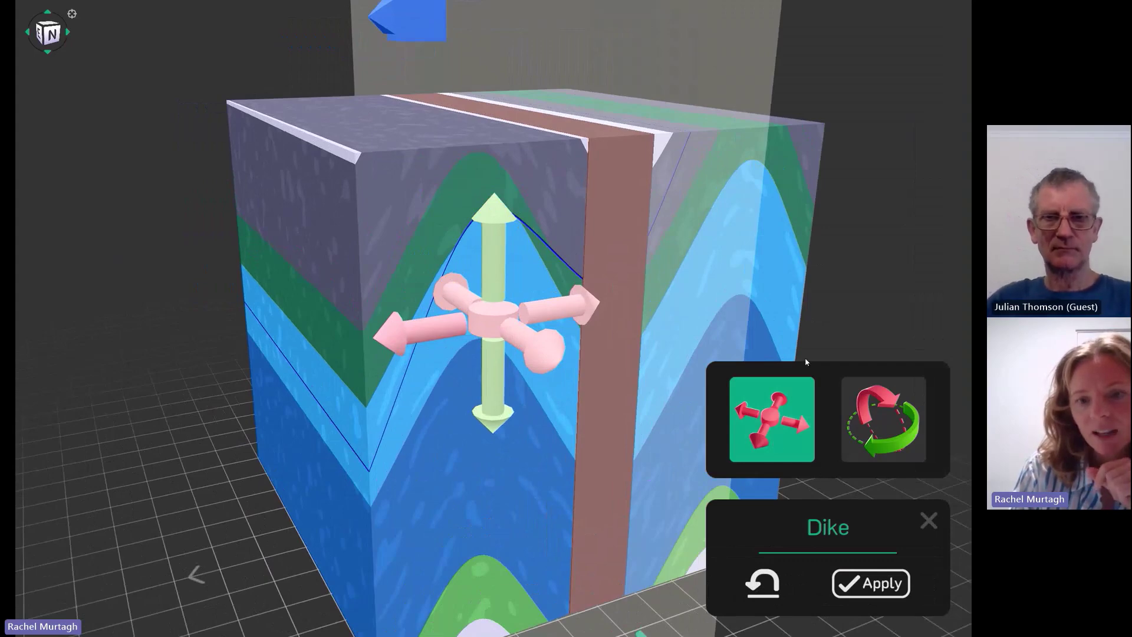
pyautogui.scroll(-3, 499, 136)
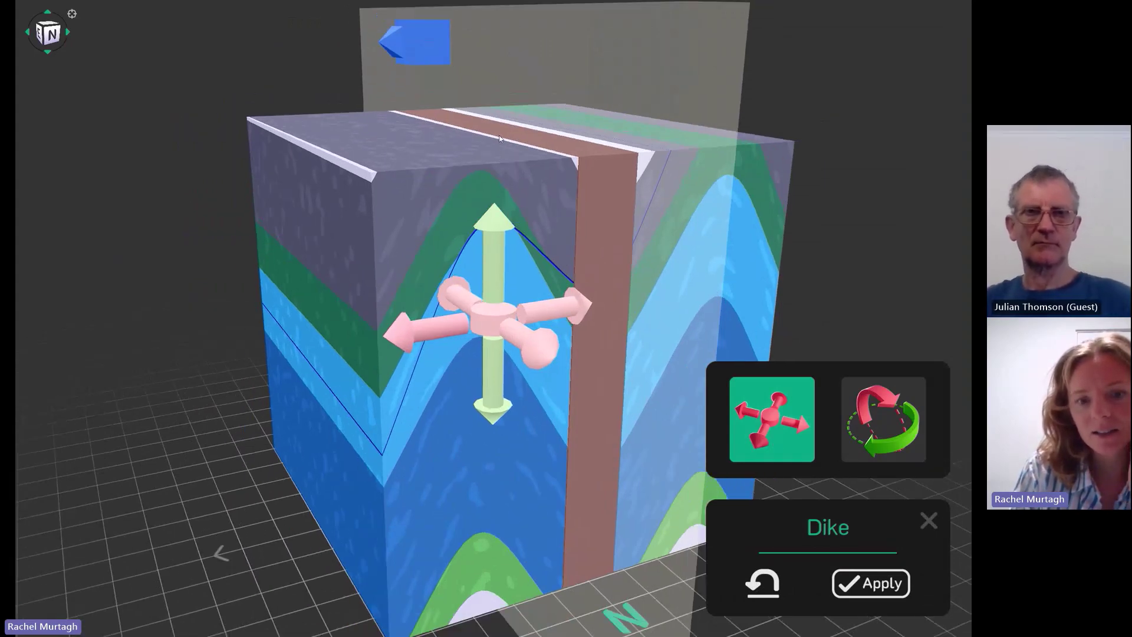
pyautogui.moveTo(303, 398); pyautogui.dragTo(197, 374)
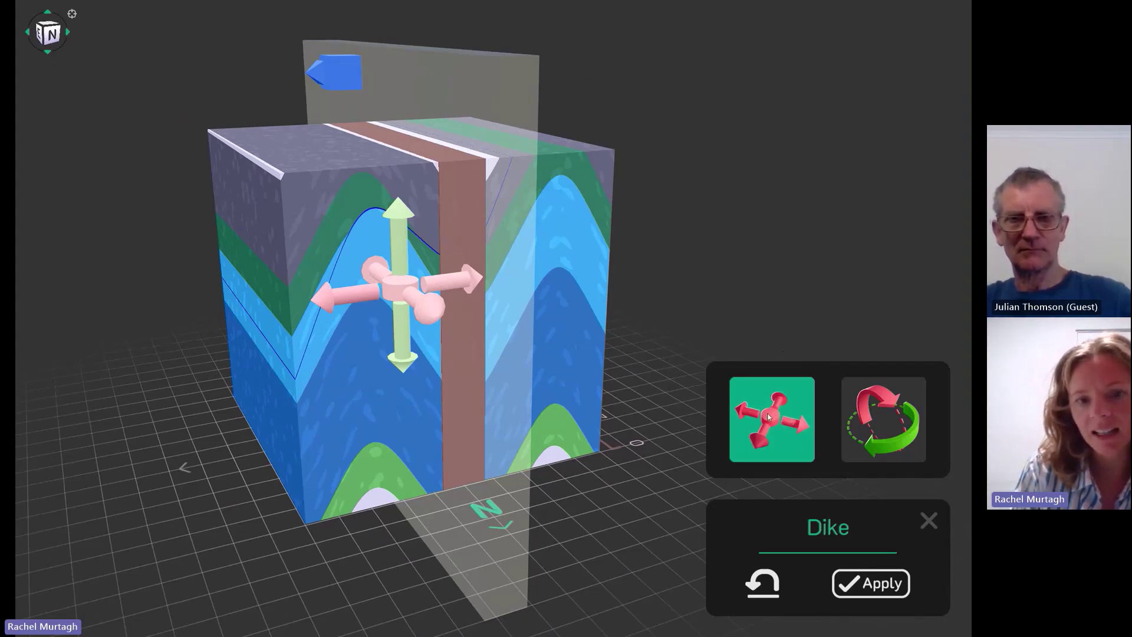
# Switch the dike to rotation mode, tilt it off vertical, and rotate its strike so it crosses the fold axes obliquely
pyautogui.click(888, 415)
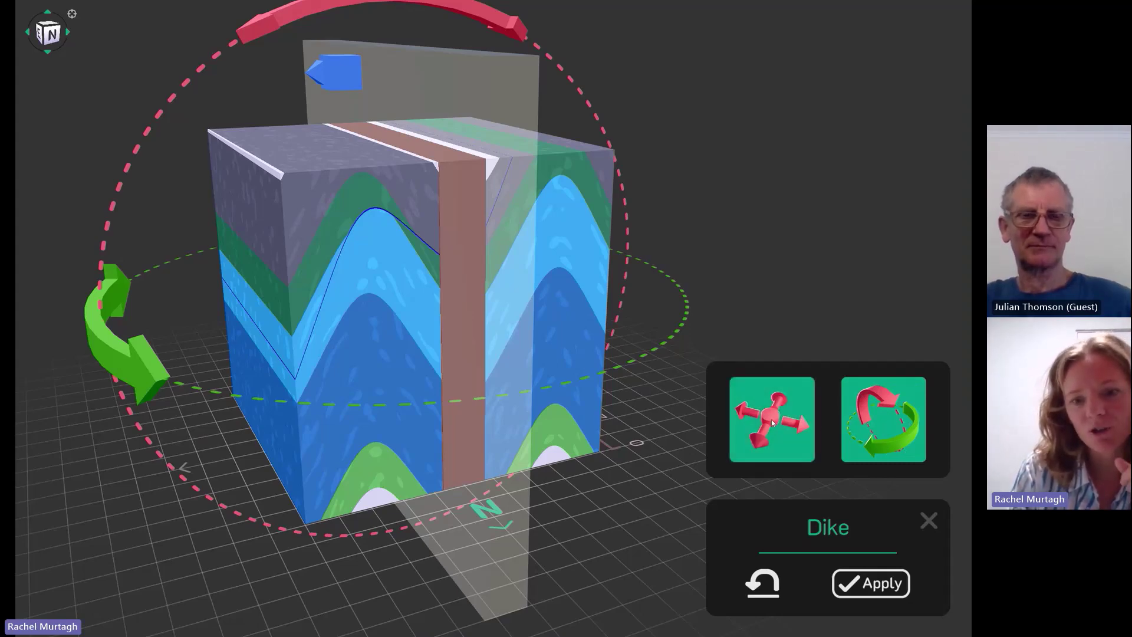
pyautogui.moveTo(781, 324); pyautogui.dragTo(756, 364, button='right')
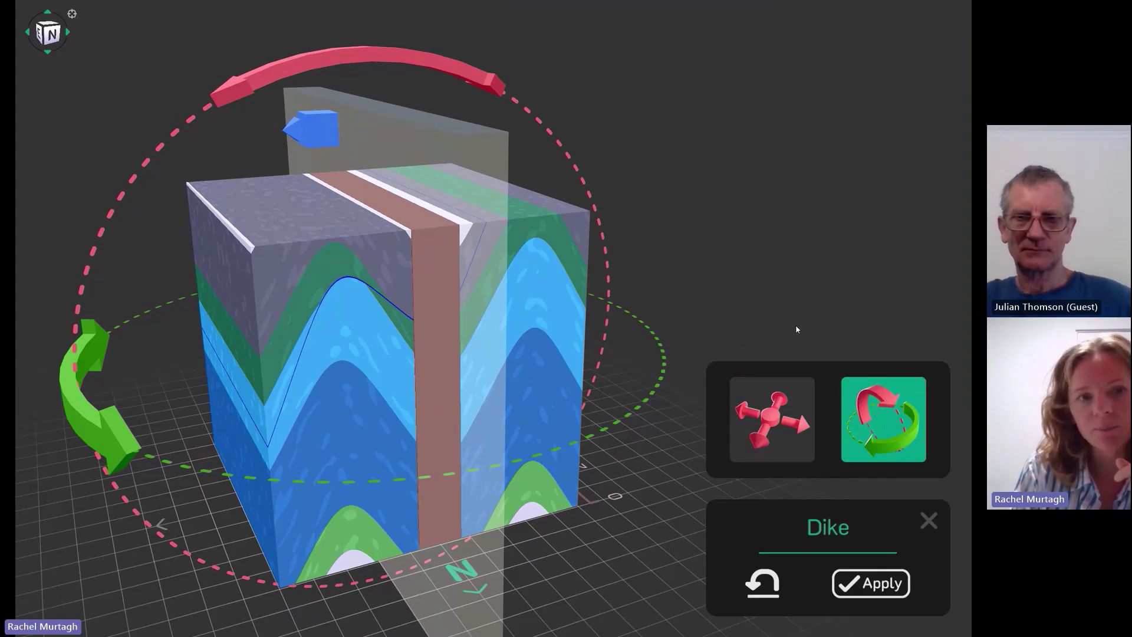
pyautogui.moveTo(428, 64); pyautogui.dragTo(515, 80)
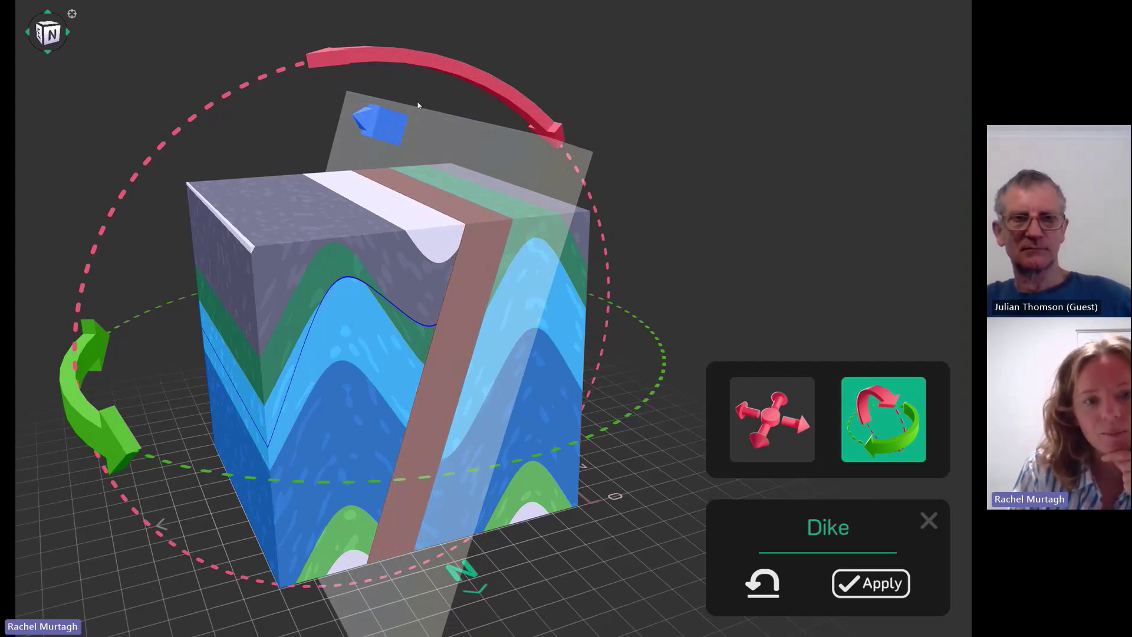
pyautogui.moveTo(113, 443); pyautogui.dragTo(208, 458)
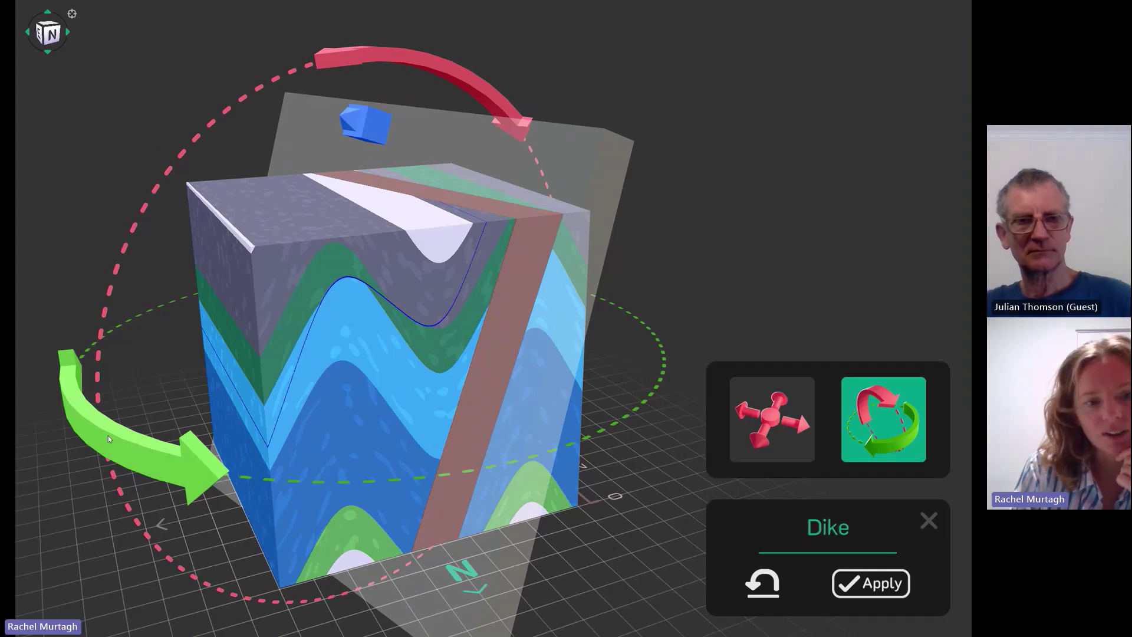
pyautogui.moveTo(118, 441)
pyautogui.mouseDown()
pyautogui.moveTo(137, 450)
pyautogui.moveTo(122, 449)
pyautogui.mouseUp()
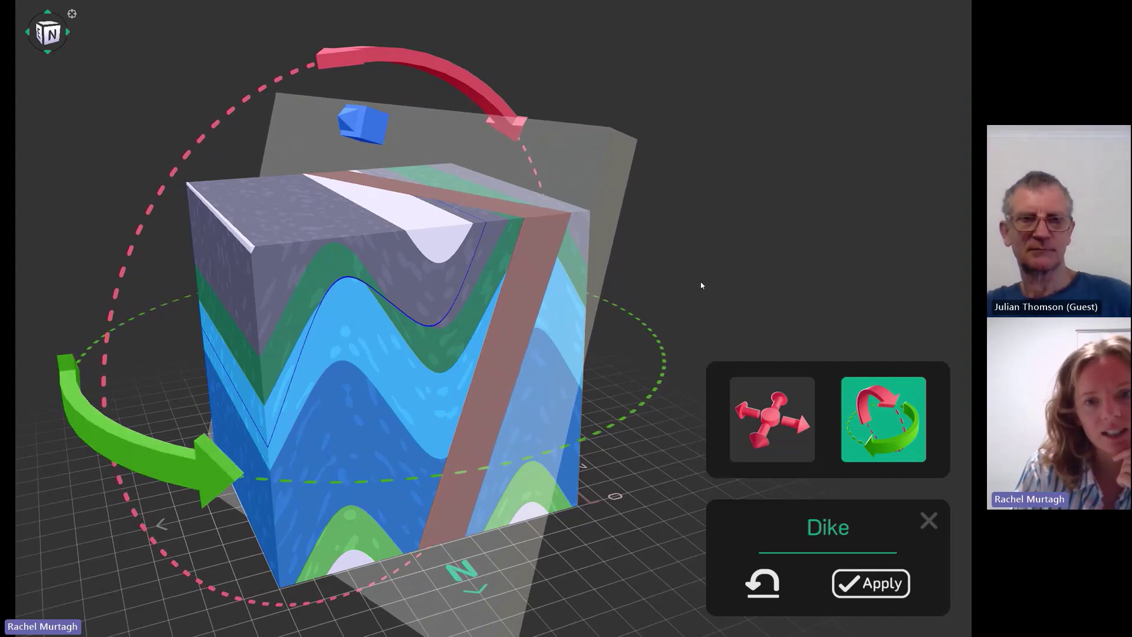
# Switch the dike to move mode and shift it horizontally eastward so it cuts through the block's northeast corner
pyautogui.click(775, 416)
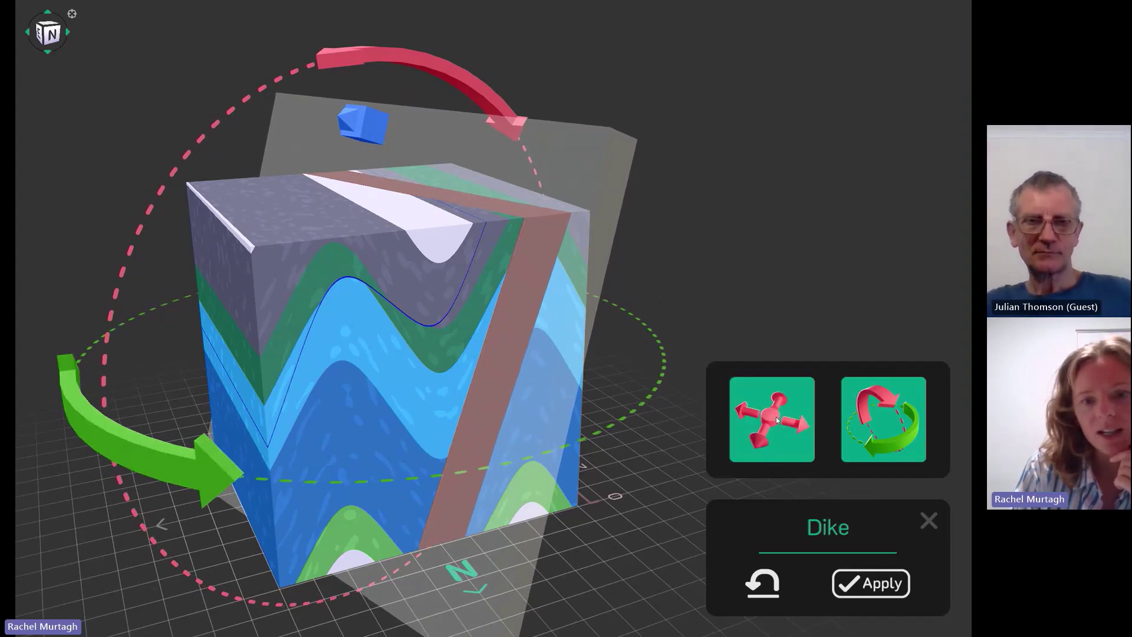
pyautogui.click(775, 419)
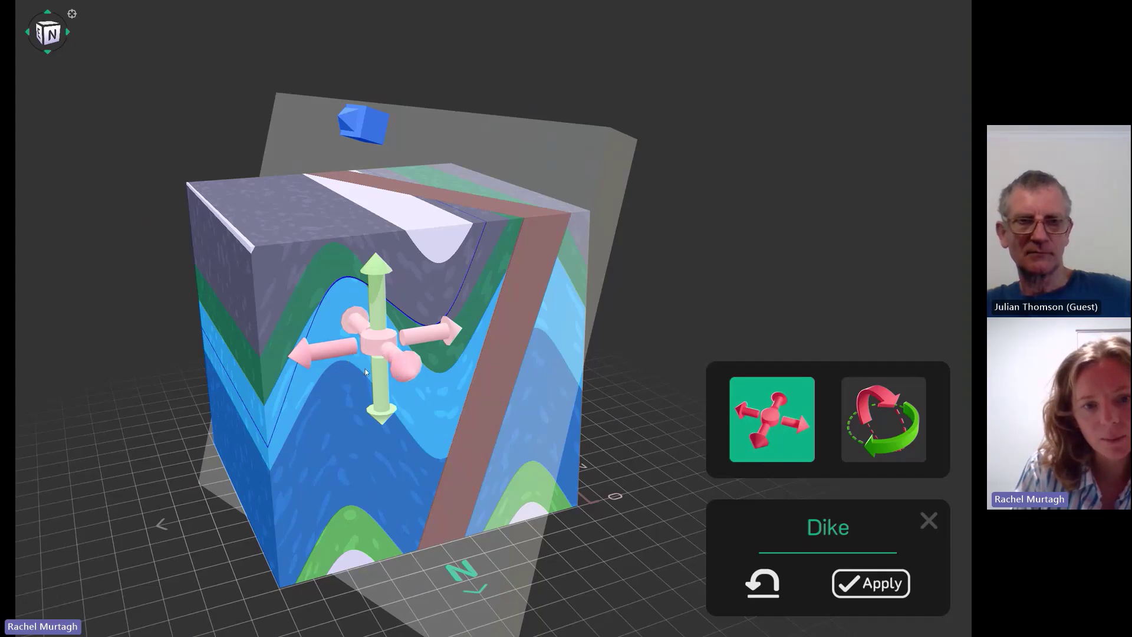
pyautogui.moveTo(375, 345); pyautogui.dragTo(250, 382)
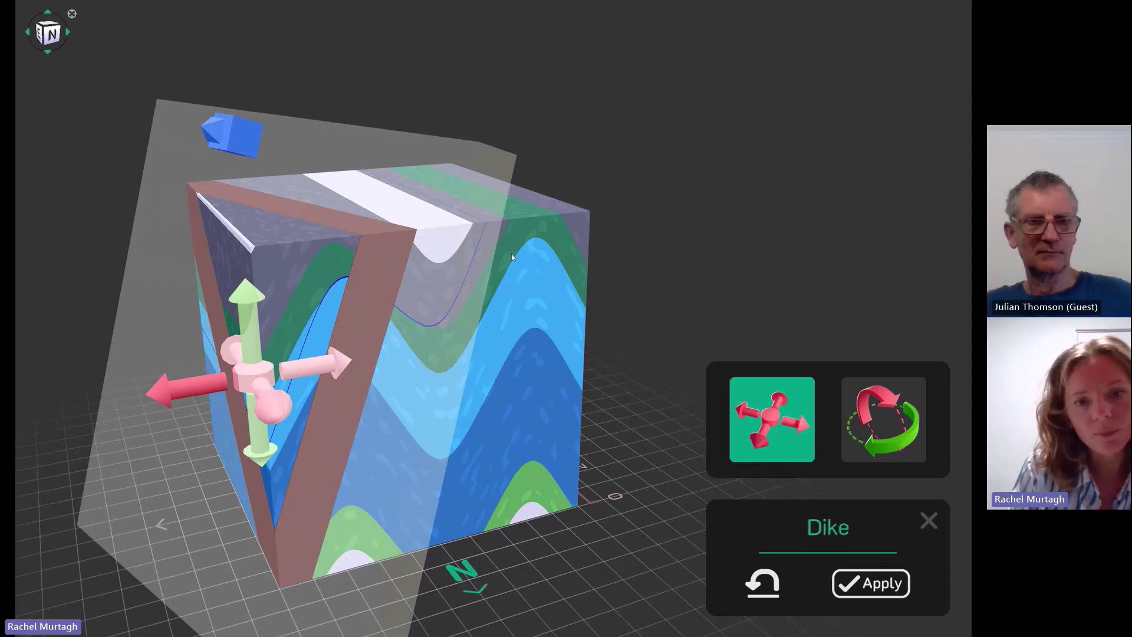
pyautogui.moveTo(595, 269)
pyautogui.mouseDown()
pyautogui.moveTo(548, 248)
pyautogui.moveTo(514, 250)
pyautogui.moveTo(571, 256)
pyautogui.moveTo(526, 255)
pyautogui.moveTo(559, 253)
pyautogui.moveTo(550, 263)
pyautogui.moveTo(357, 72)
pyautogui.mouseUp()
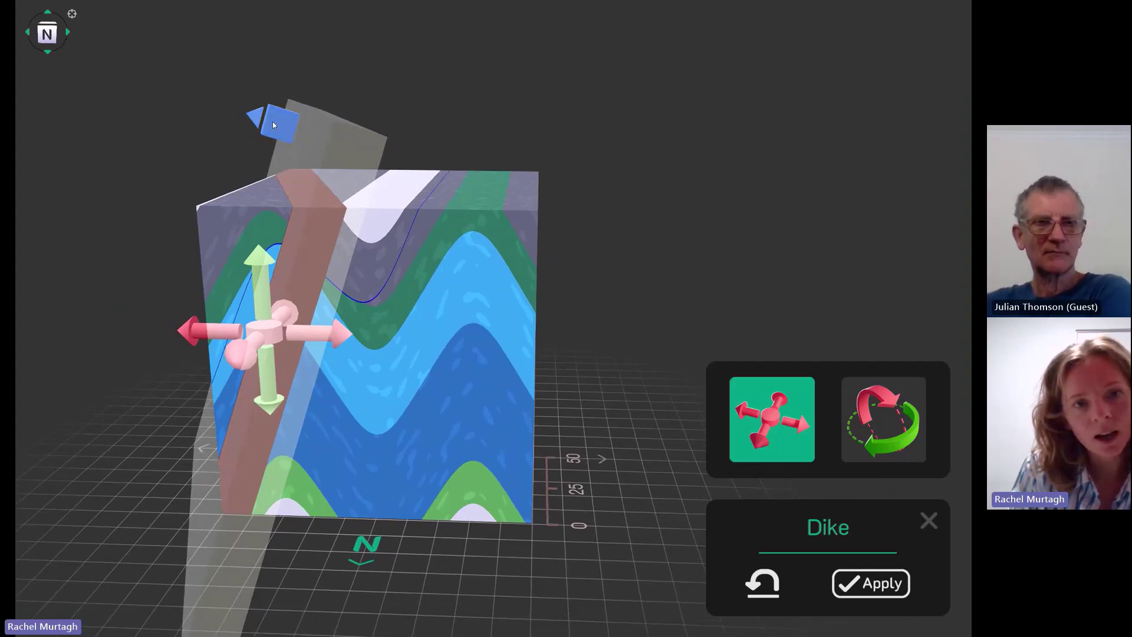
# Thin the dike to roughly half its thickness and apply the Dike event
pyautogui.moveTo(271, 123)
pyautogui.mouseDown()
pyautogui.moveTo(253, 119)
pyautogui.moveTo(287, 131)
pyautogui.mouseUp()
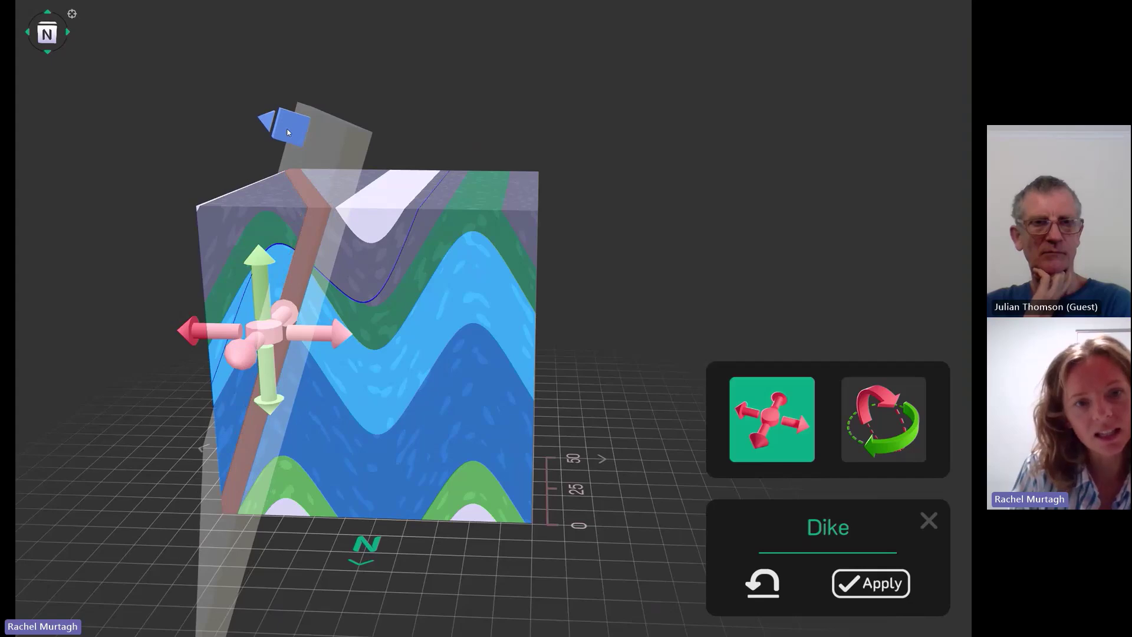
pyautogui.moveTo(573, 268); pyautogui.dragTo(596, 271)
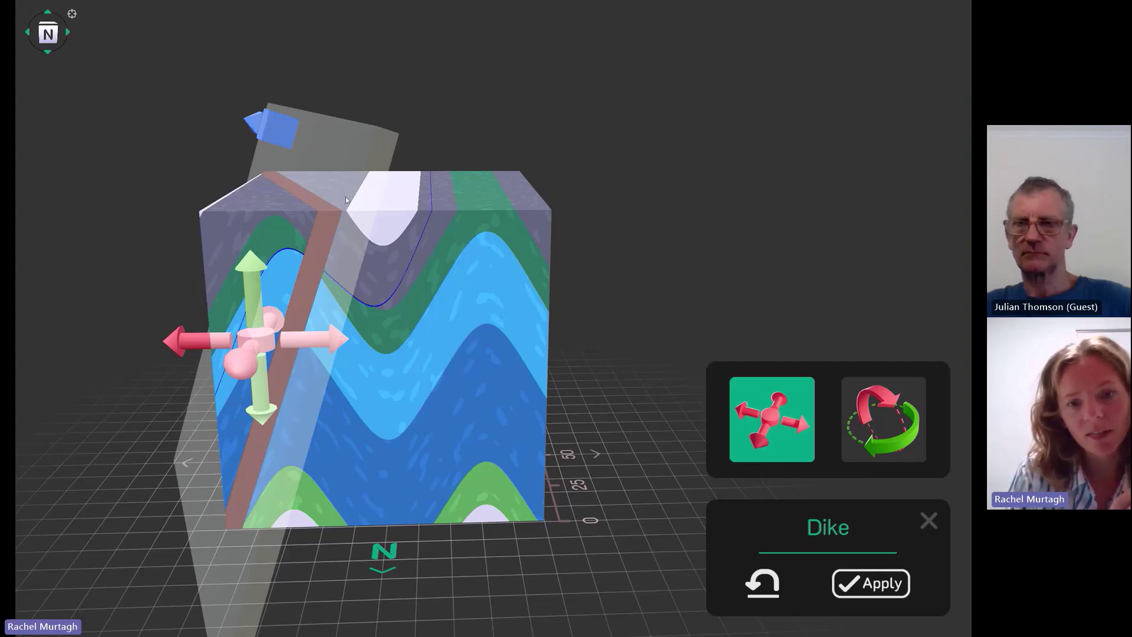
pyautogui.click(884, 589)
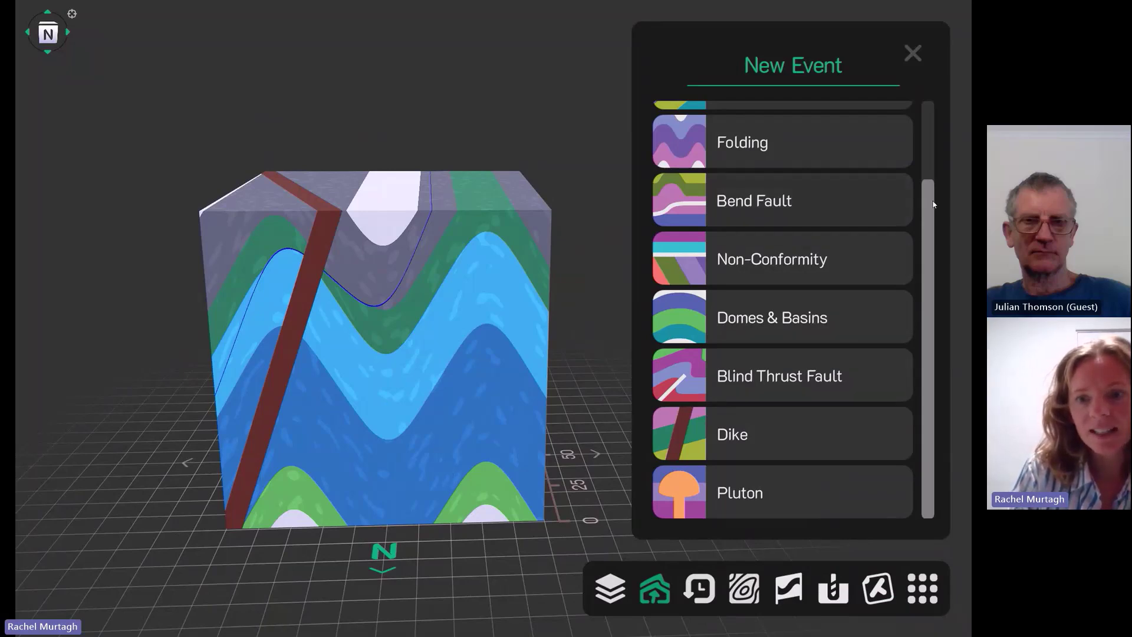
# Leave the new event list, open the event history, and step back from Dike to Beds and forward to Dike again
pyautogui.moveTo(931, 204); pyautogui.dragTo(923, 136)
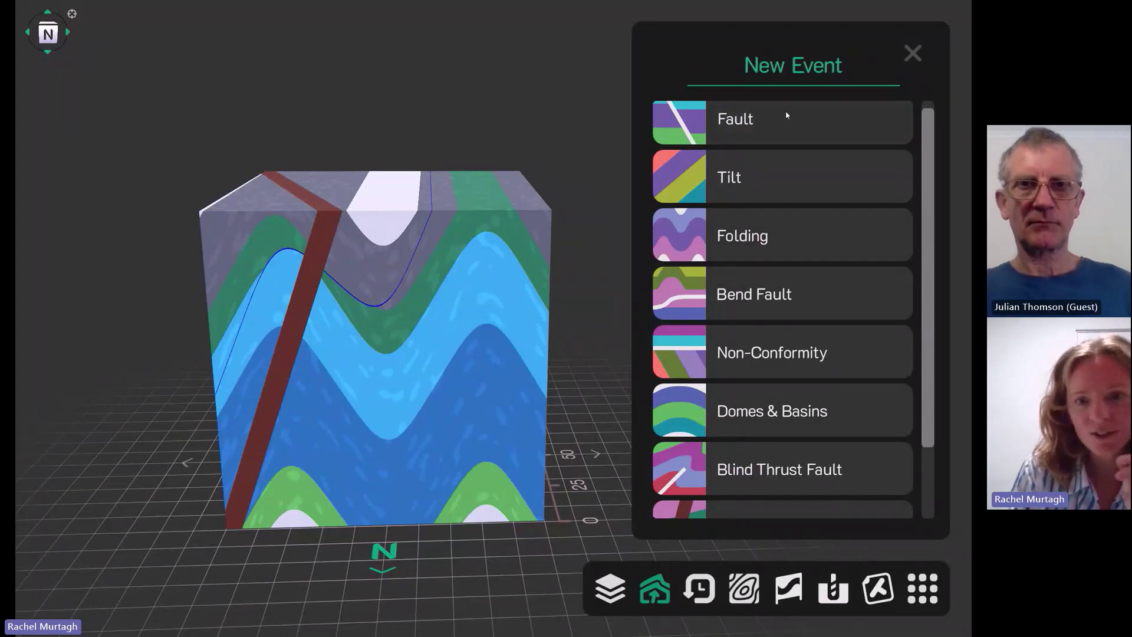
pyautogui.click(910, 56)
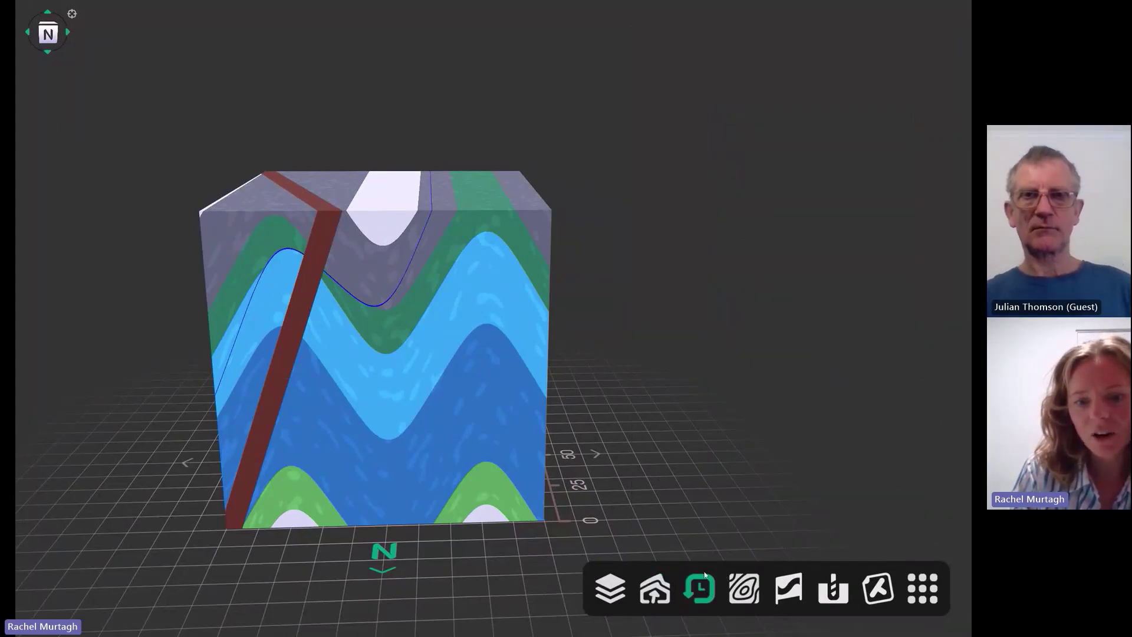
pyautogui.click(702, 589)
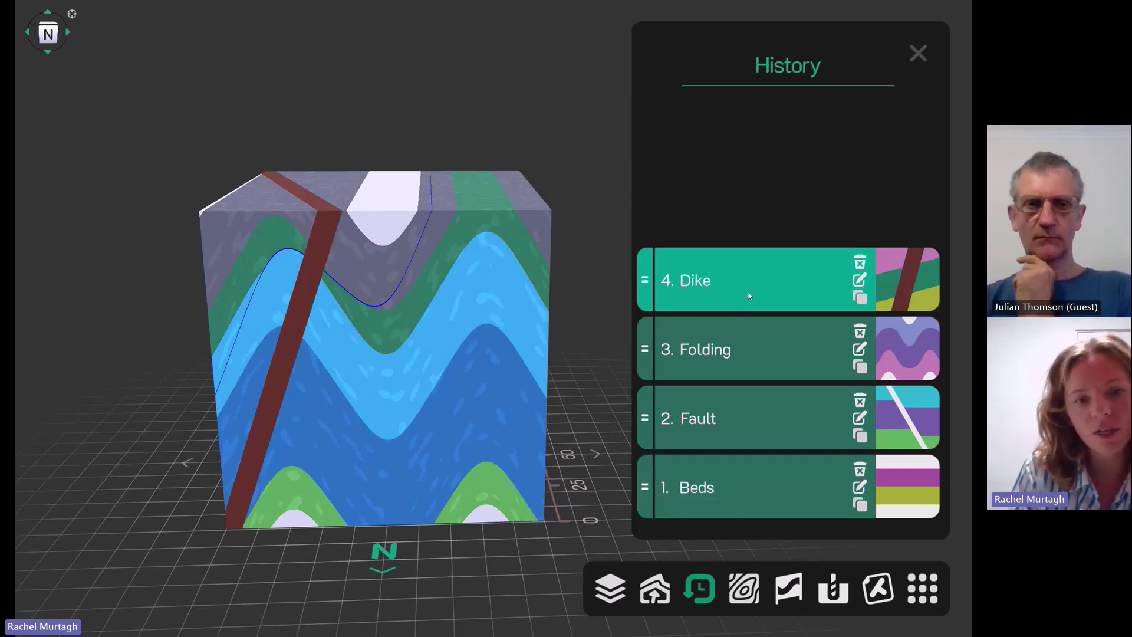
pyautogui.click(758, 356)
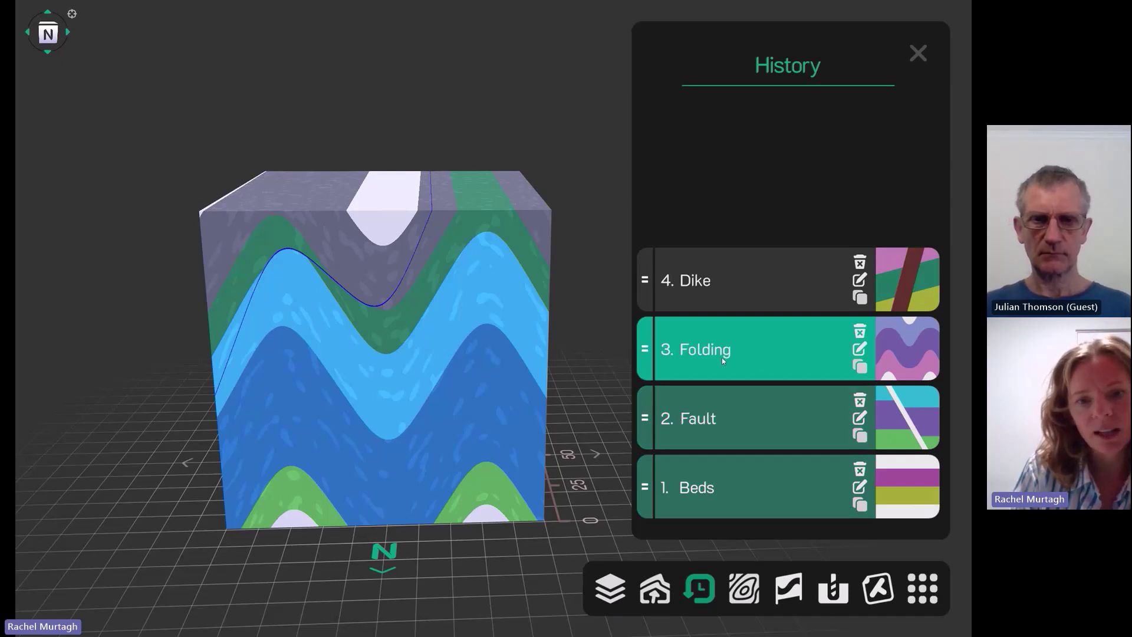
pyautogui.click(717, 418)
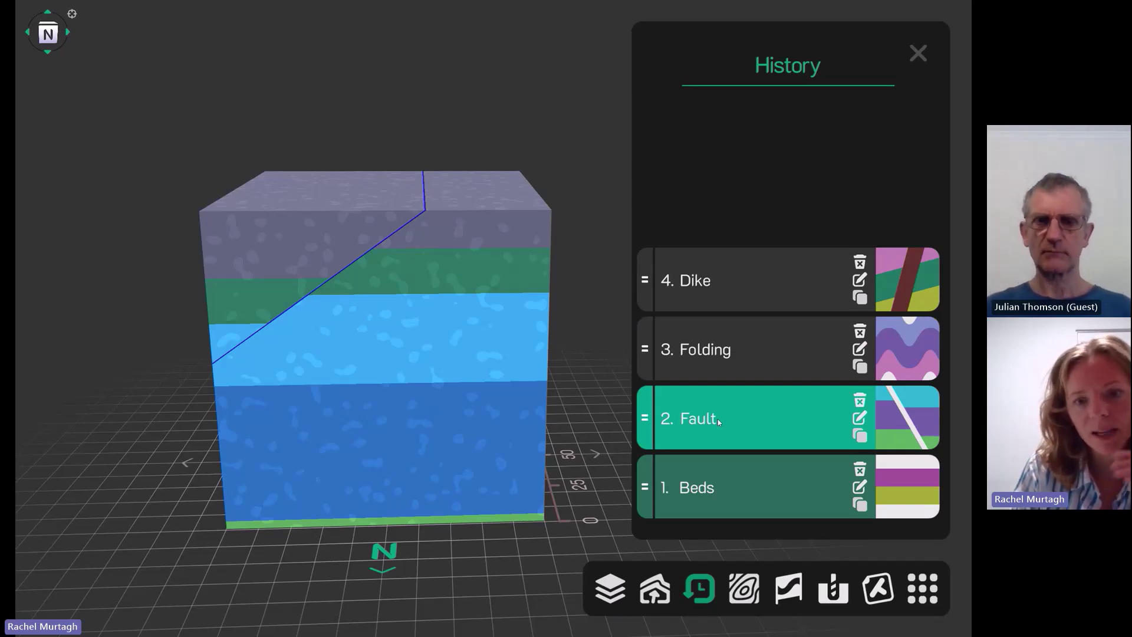
pyautogui.click(719, 490)
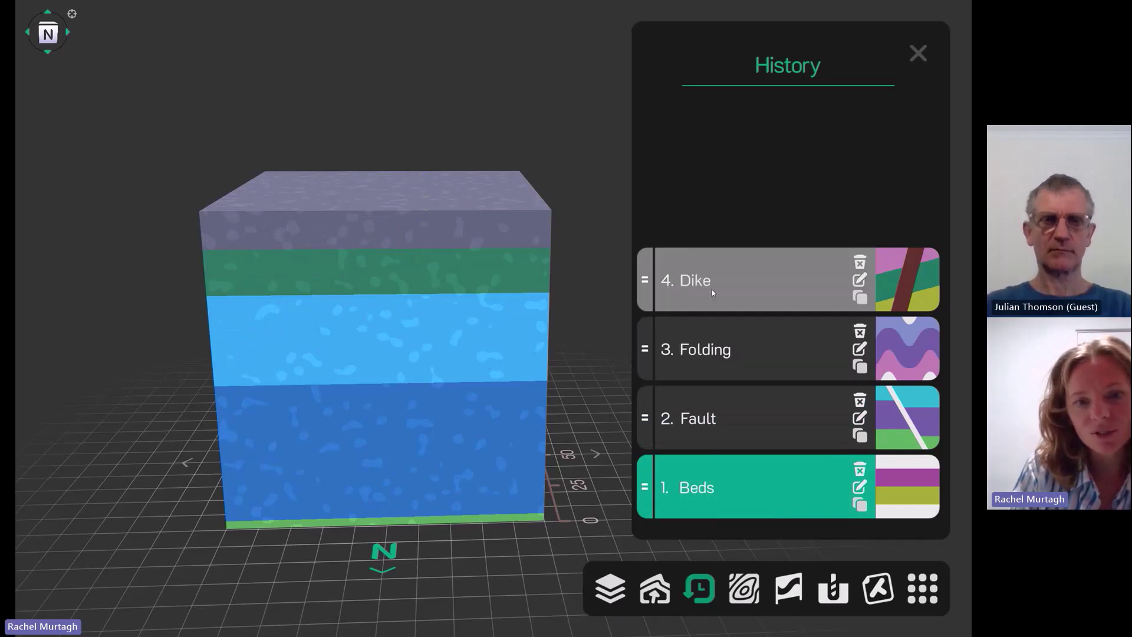
pyautogui.click(721, 412)
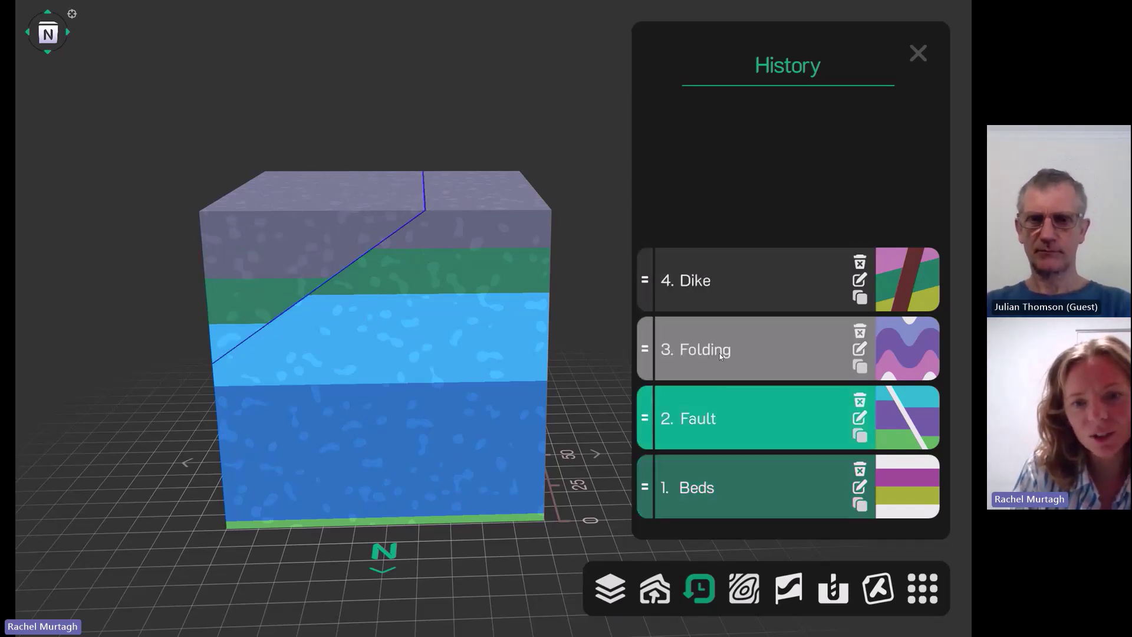
pyautogui.click(719, 352)
pyautogui.click(713, 292)
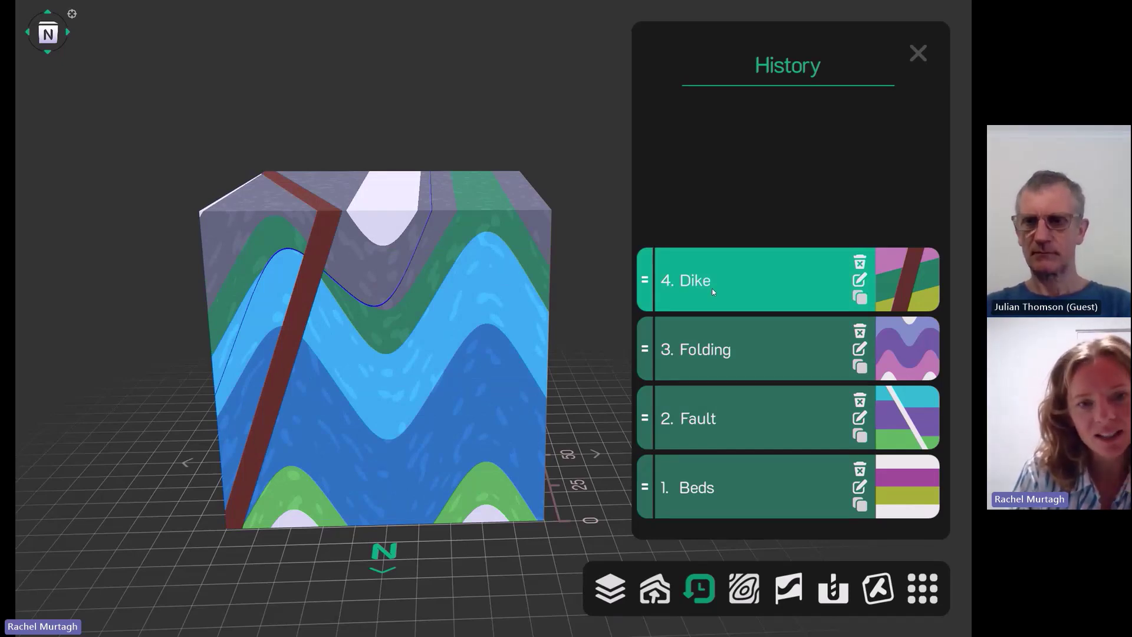
# Reorder the history so the Dike event comes directly after Beds, before Fault and Folding
pyautogui.moveTo(436, 234); pyautogui.dragTo(459, 197)
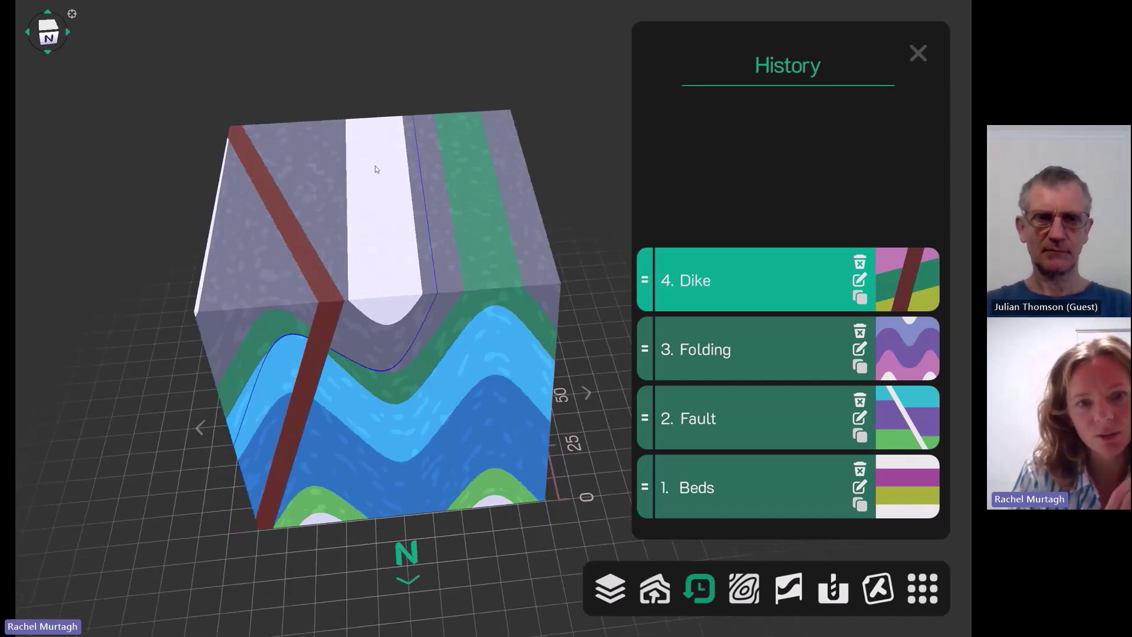
pyautogui.moveTo(499, 354); pyautogui.dragTo(517, 324)
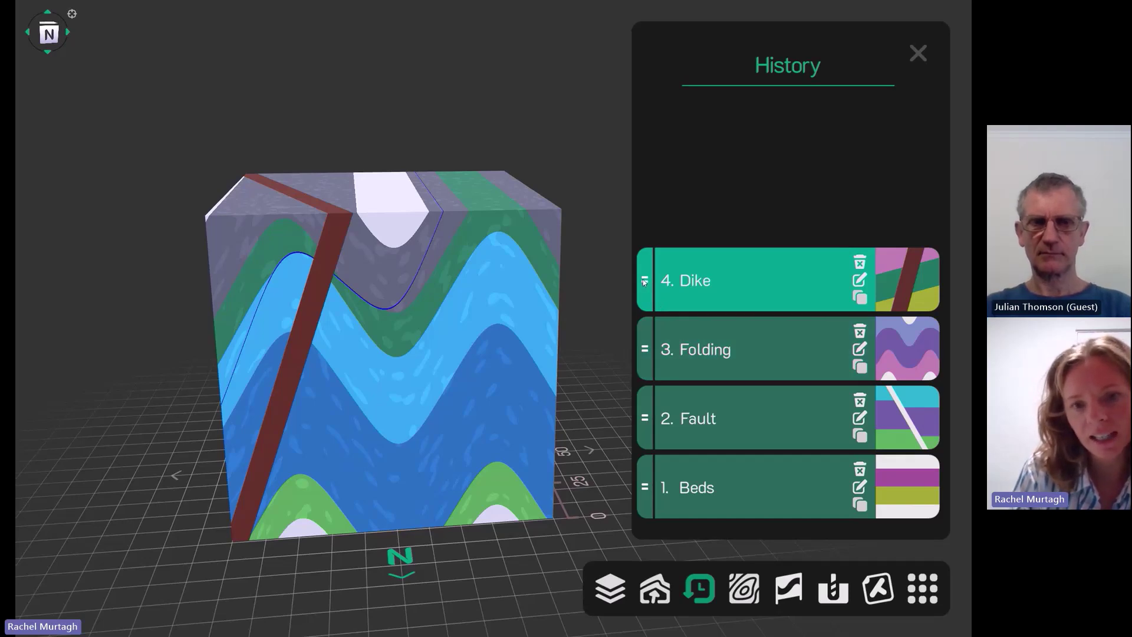
pyautogui.moveTo(644, 282); pyautogui.dragTo(651, 424)
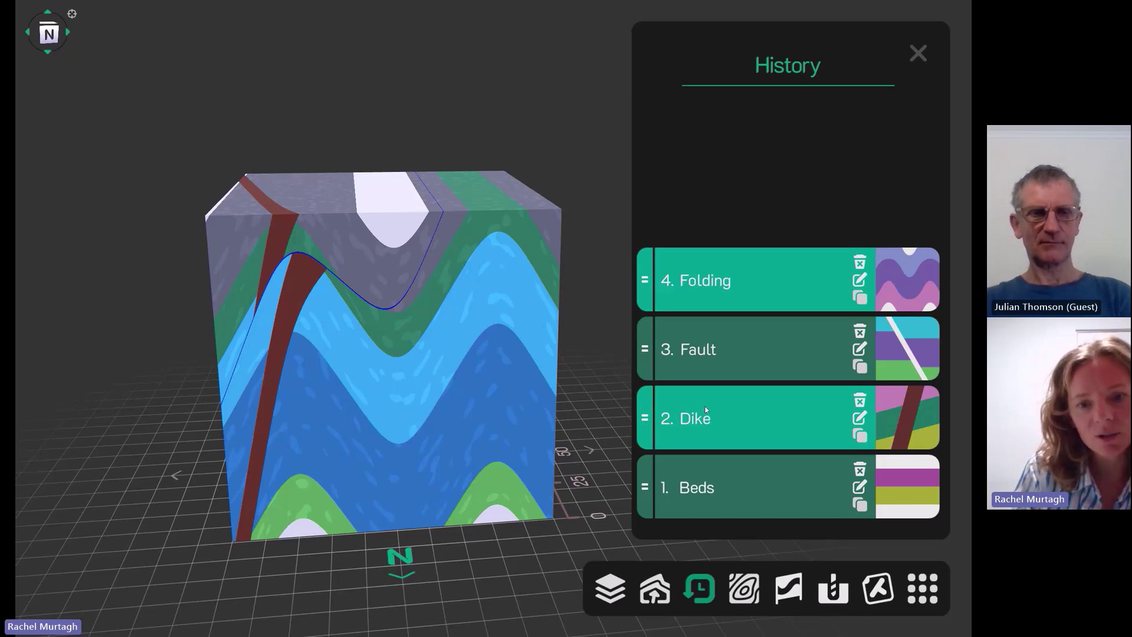
# Replay the reordered events from Beds through Dike and Fault to Folding, and examine the dike's shape from the north and from above
pyautogui.click(719, 487)
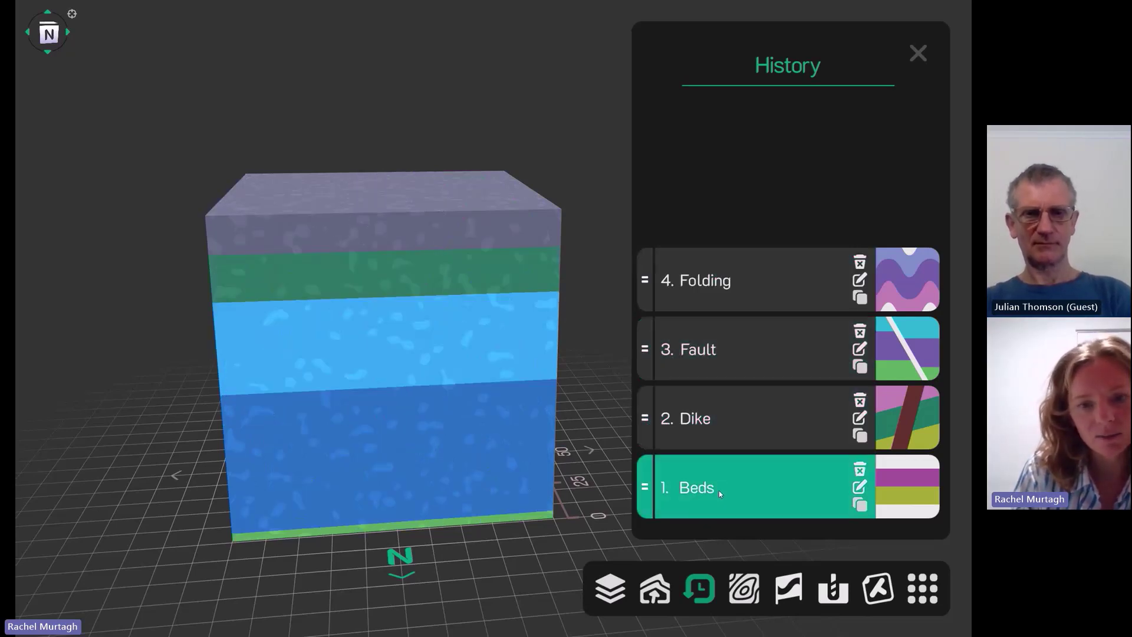
pyautogui.click(711, 434)
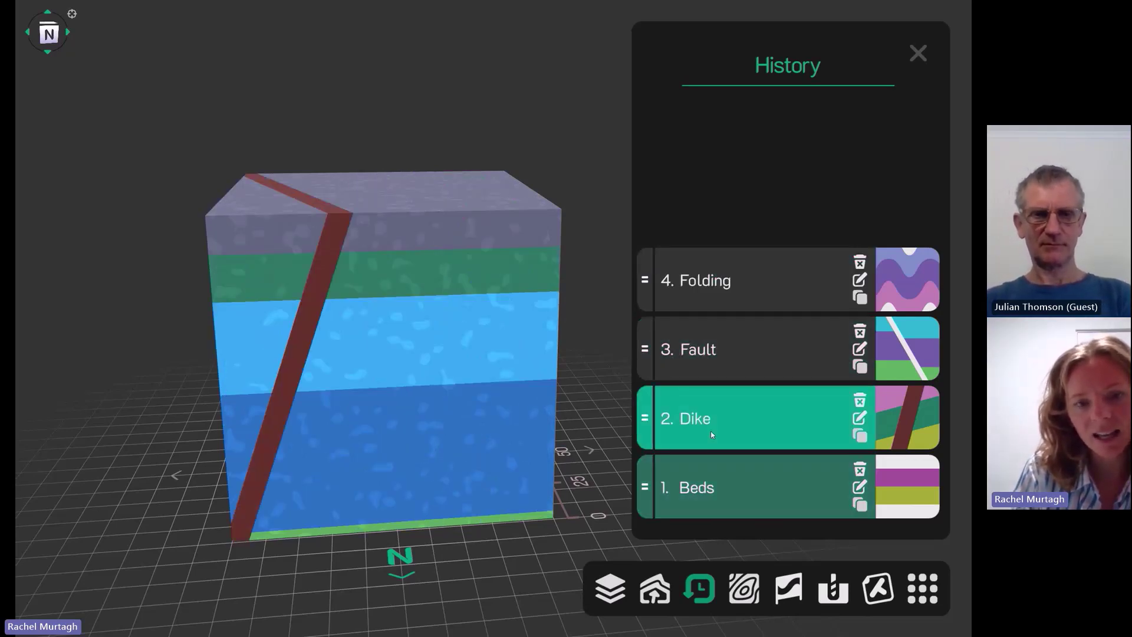
pyautogui.click(708, 360)
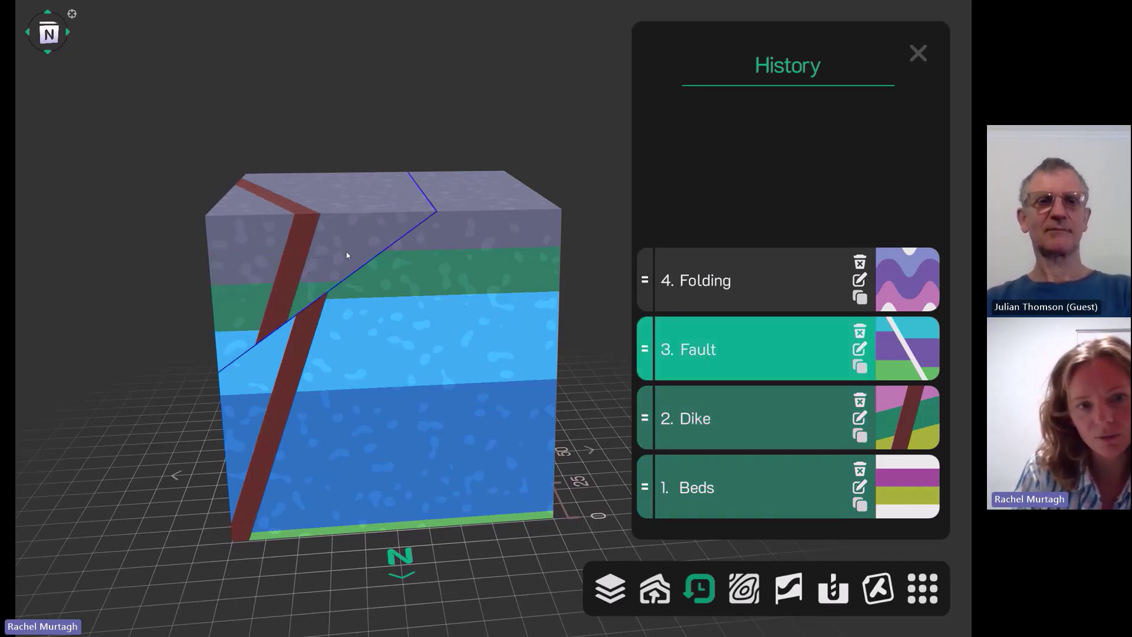
pyautogui.moveTo(363, 342); pyautogui.dragTo(403, 334)
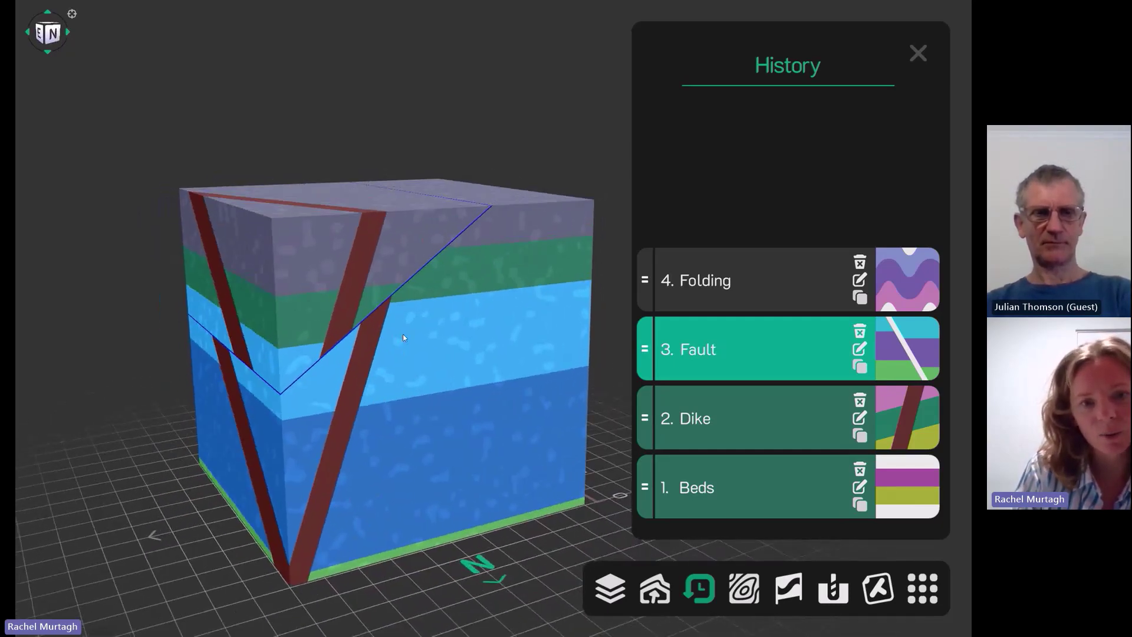
pyautogui.click(713, 288)
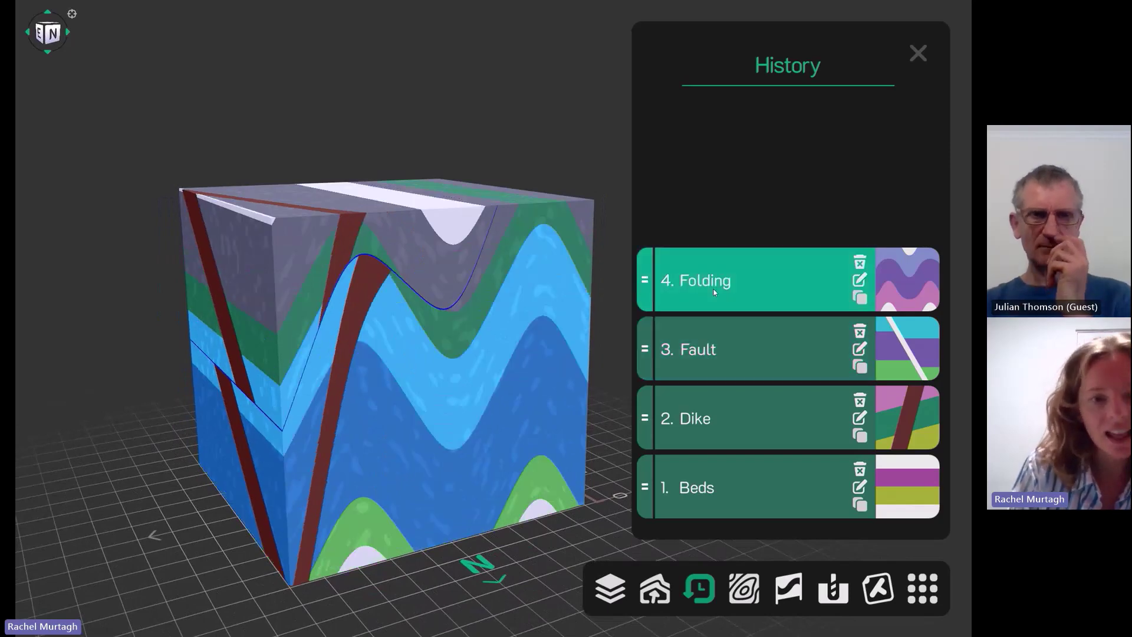
pyautogui.moveTo(384, 391); pyautogui.dragTo(387, 397)
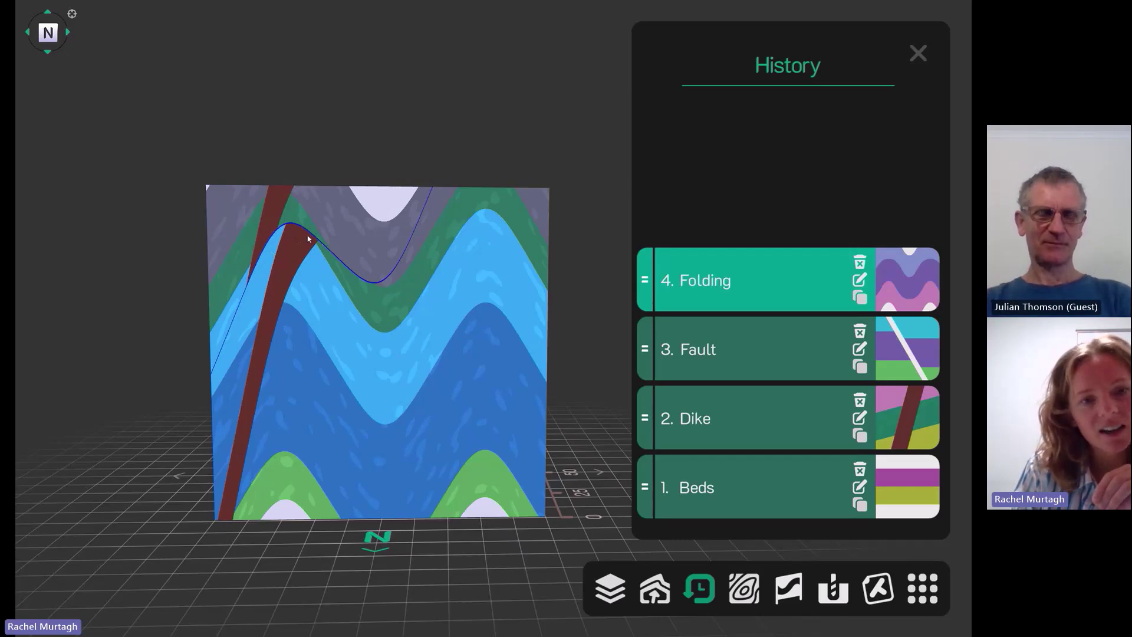
pyautogui.moveTo(412, 287); pyautogui.dragTo(415, 411)
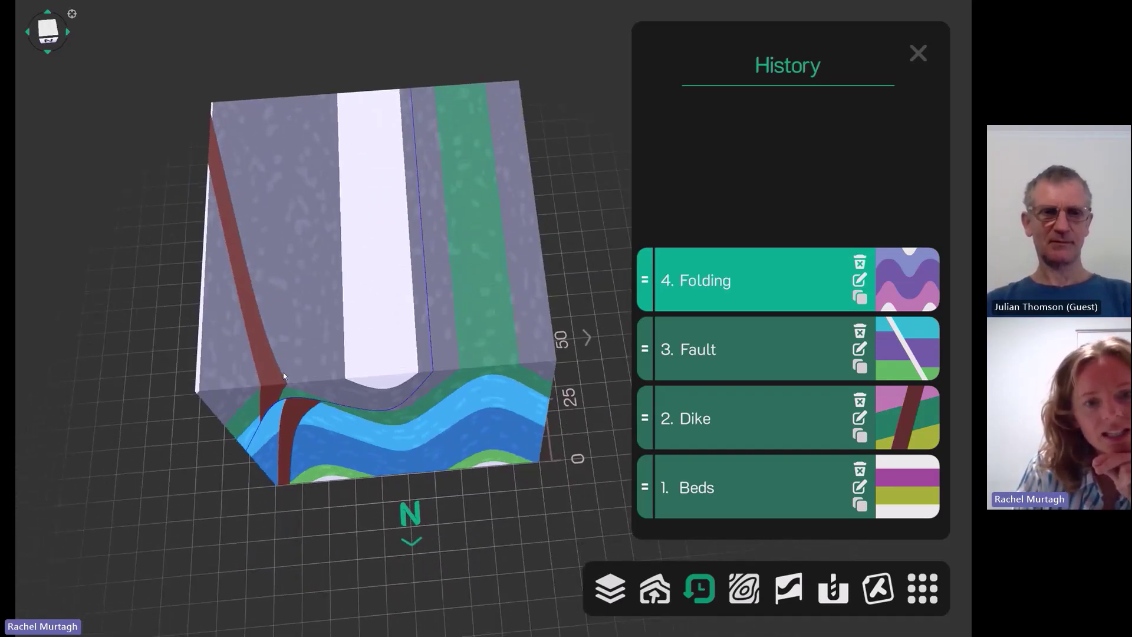
pyautogui.moveTo(316, 392); pyautogui.dragTo(381, 313)
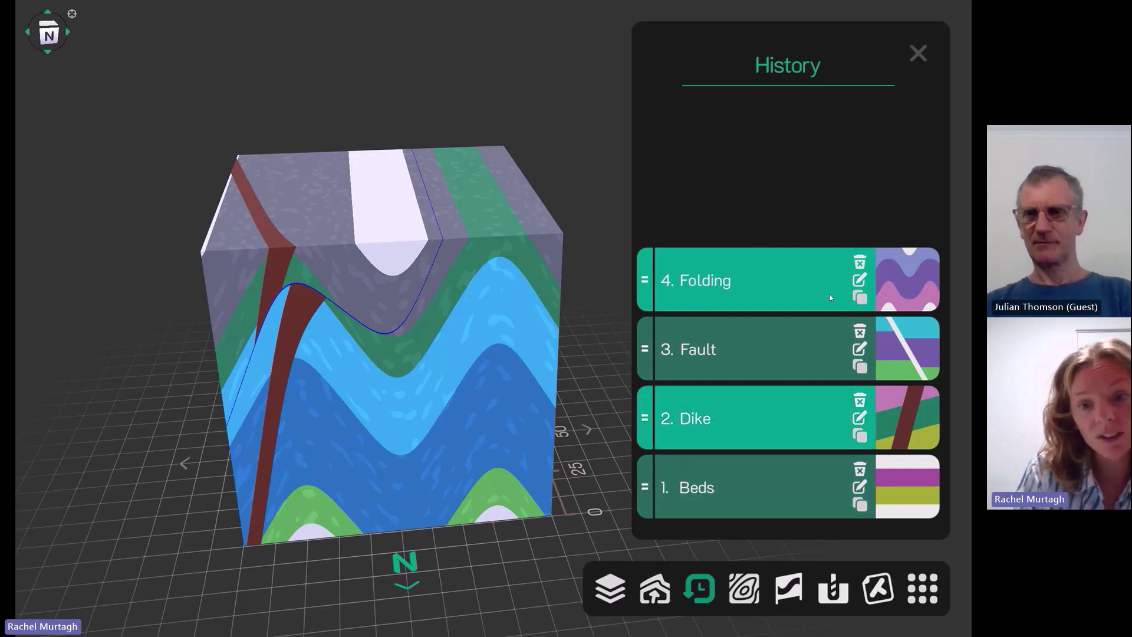
# Open the Folding event's editing controls and close them again
pyautogui.click(858, 282)
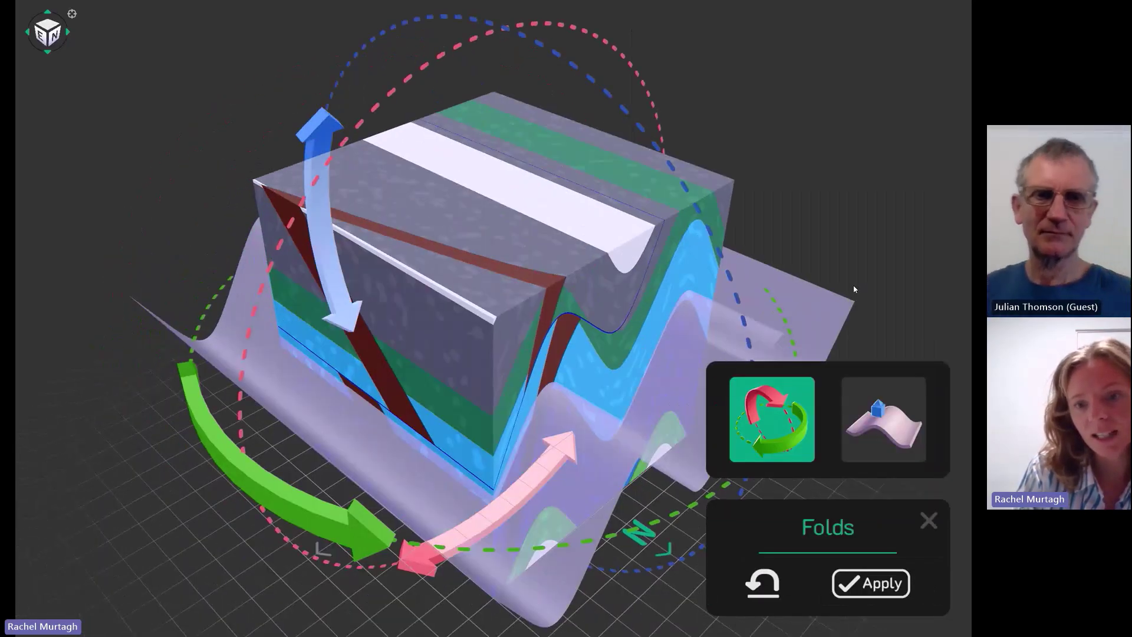
pyautogui.click(928, 520)
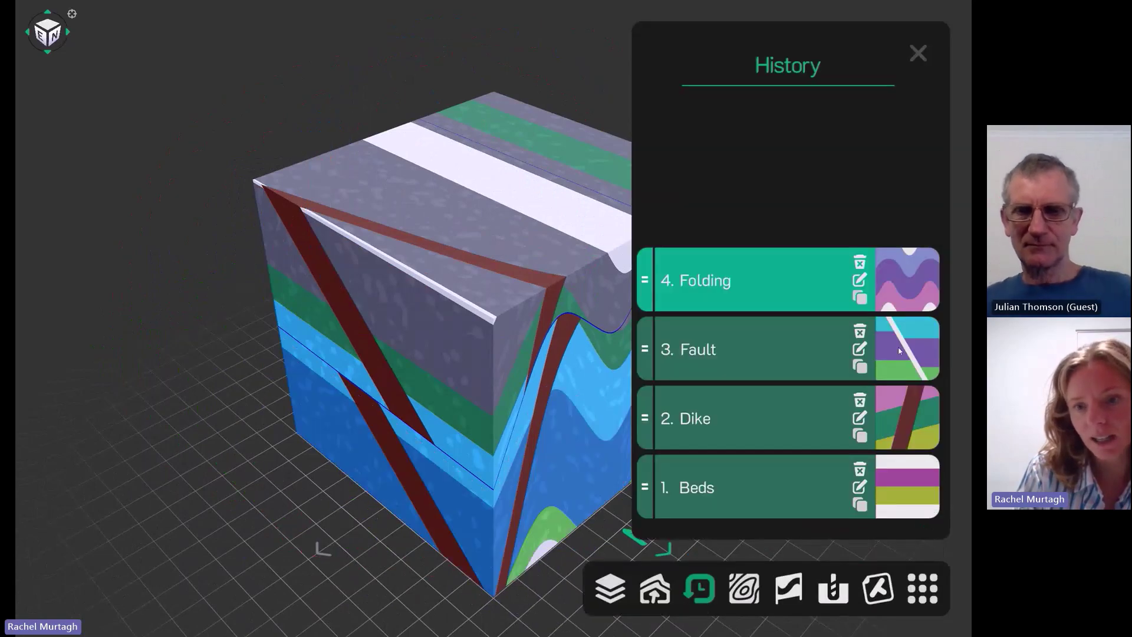
# Duplicate the Folding event and activate the copy to intensify the folds, and delete the duplicate after viewing it
pyautogui.click(860, 297)
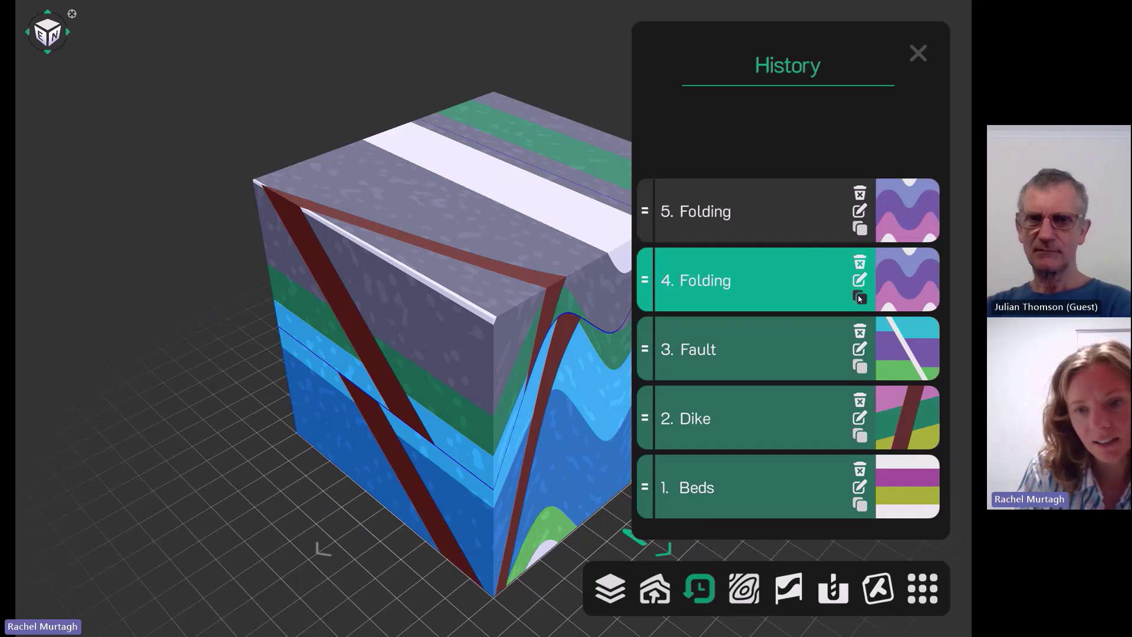
pyautogui.click(806, 224)
pyautogui.moveTo(535, 334); pyautogui.dragTo(451, 306, button='right')
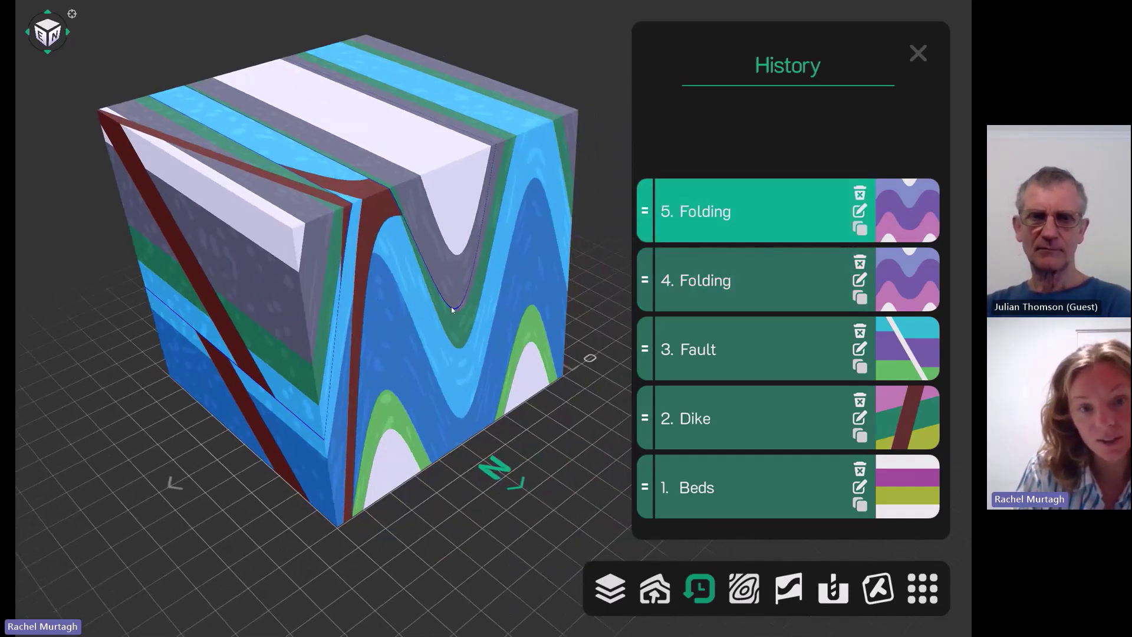
pyautogui.moveTo(456, 313)
pyautogui.mouseDown()
pyautogui.moveTo(420, 296)
pyautogui.moveTo(422, 260)
pyautogui.moveTo(423, 284)
pyautogui.moveTo(456, 293)
pyautogui.mouseUp()
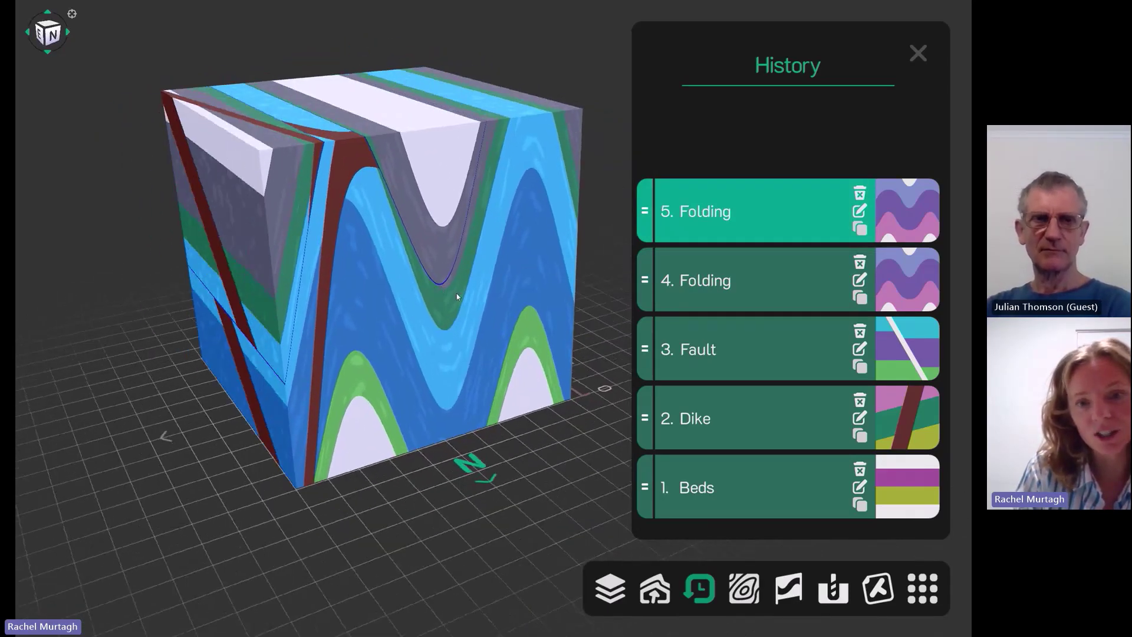
pyautogui.click(860, 194)
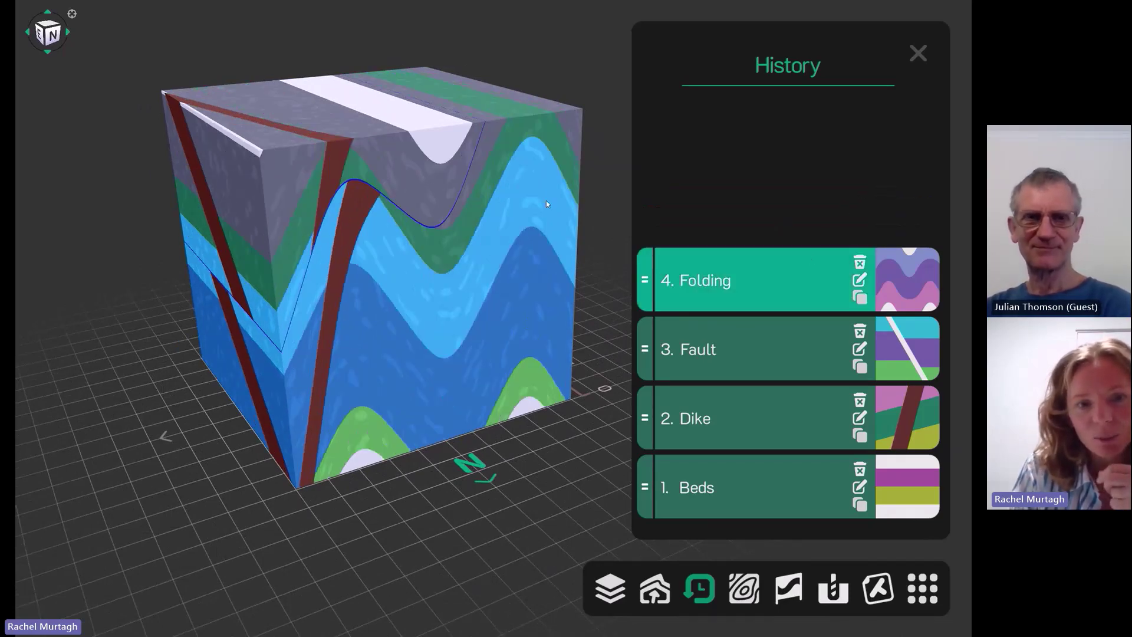
pyautogui.moveTo(423, 264); pyautogui.dragTo(394, 277, button='right')
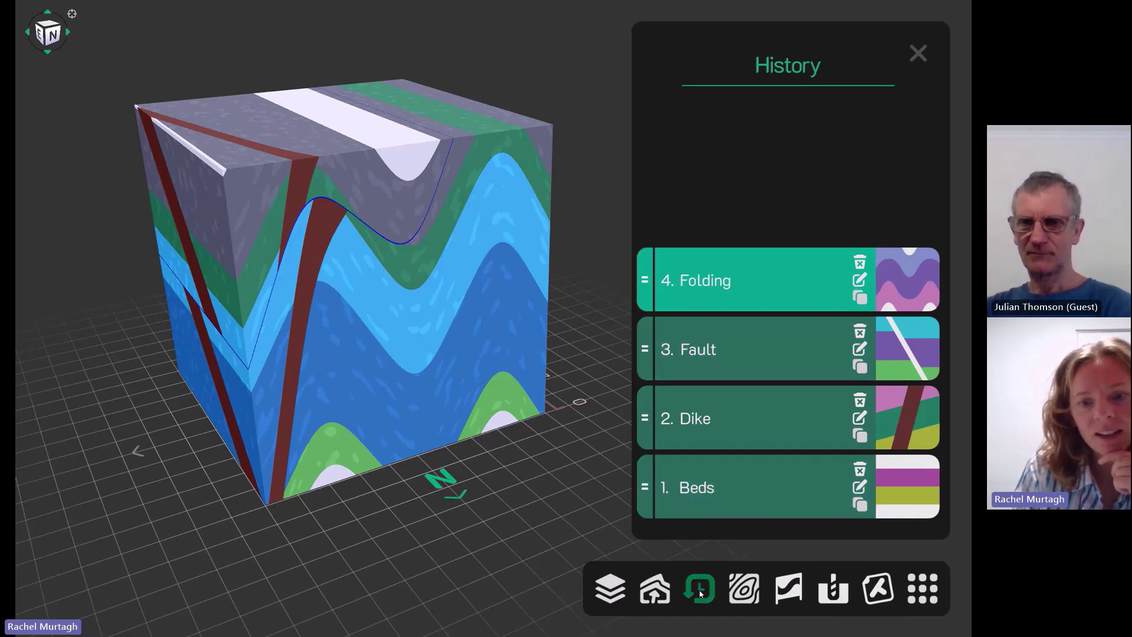
# Close the history and open the topography presets for the block model
pyautogui.click(918, 53)
pyautogui.moveTo(427, 292); pyautogui.dragTo(444, 295)
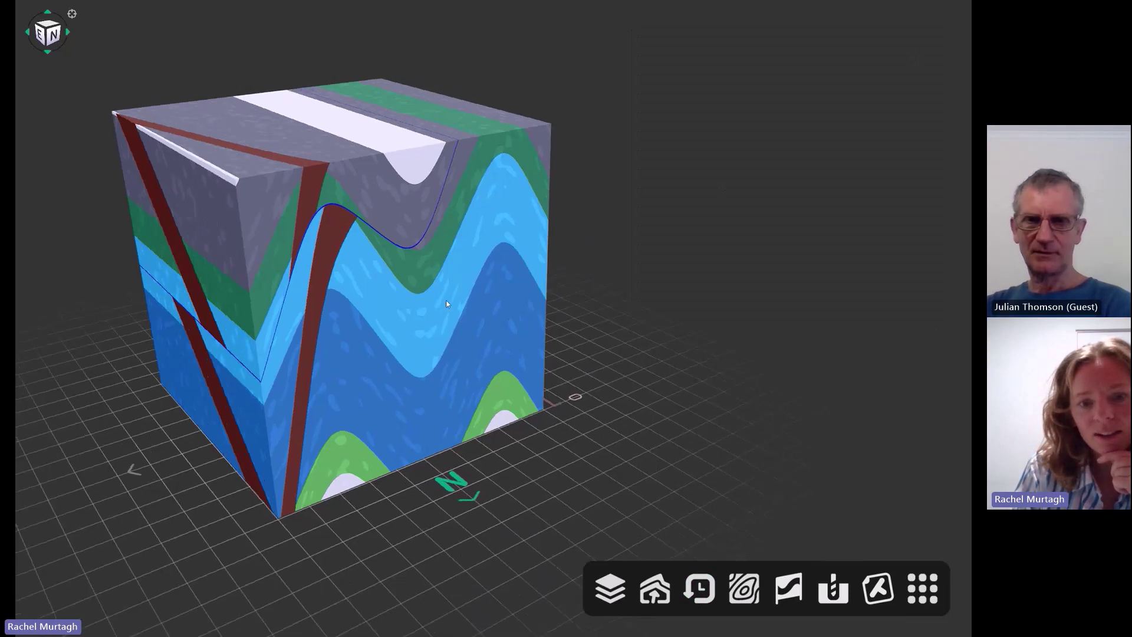
pyautogui.click(738, 600)
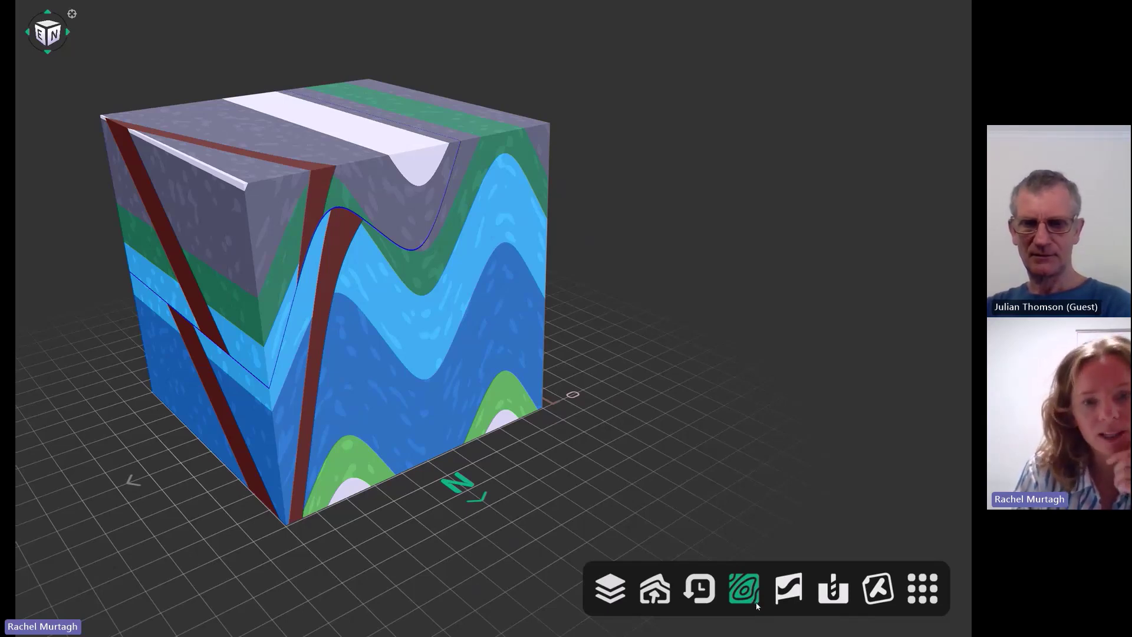
pyautogui.click(756, 605)
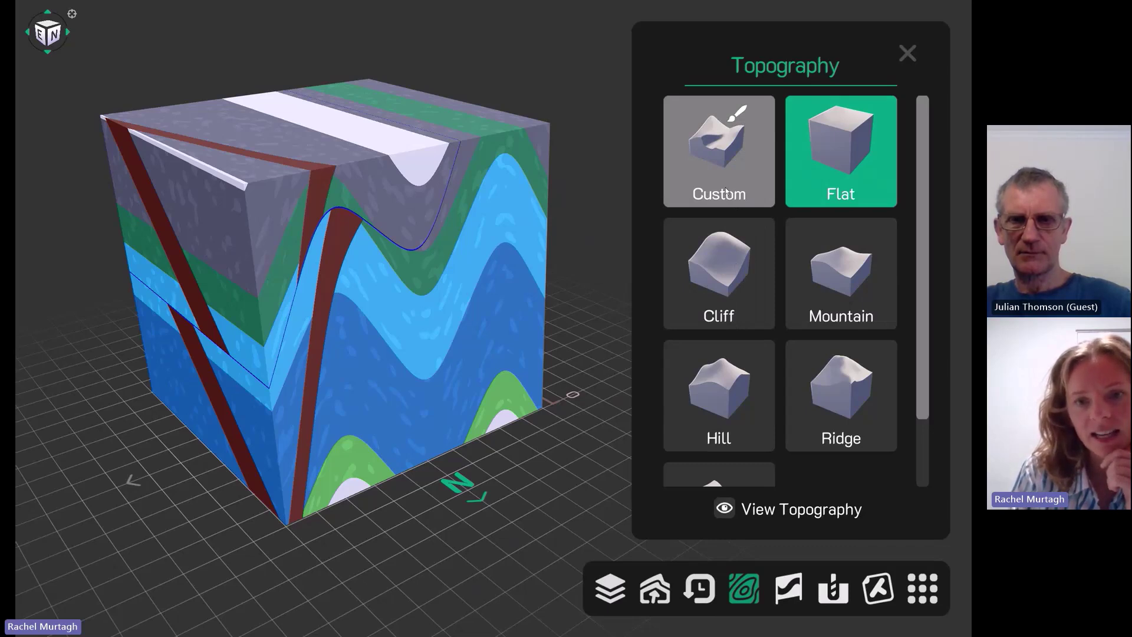
# Apply the Cliff topography to the block model and examine the sloping surface from the east side
pyautogui.click(726, 272)
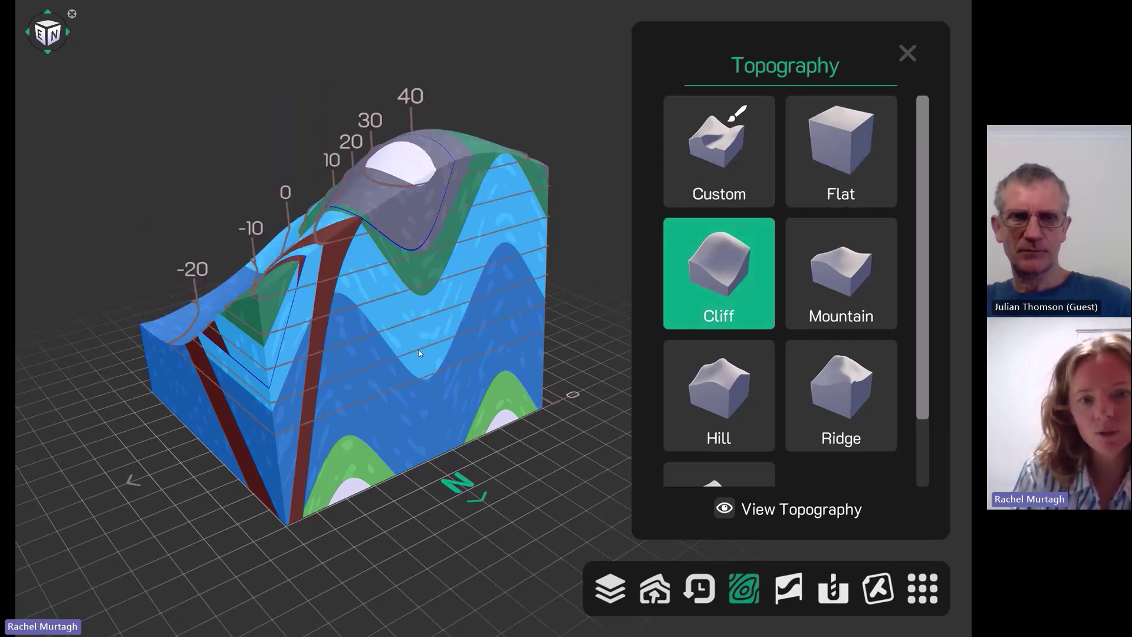
pyautogui.moveTo(338, 407); pyautogui.dragTo(484, 430)
pyautogui.scroll(3, 471, 439)
pyautogui.moveTo(466, 454); pyautogui.dragTo(324, 358, button='right')
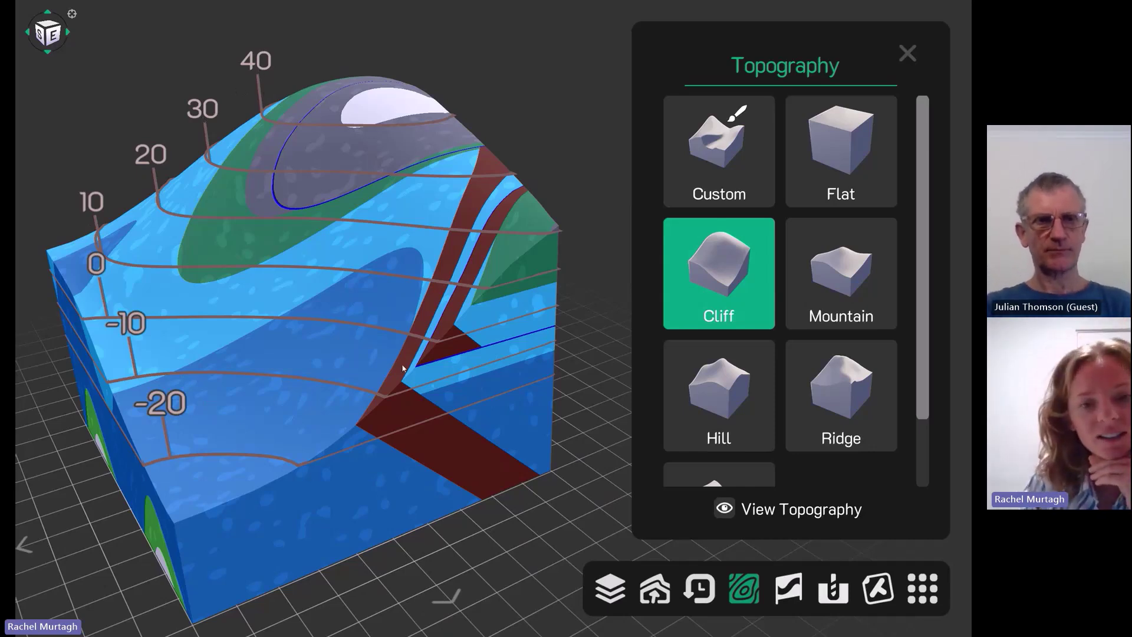
pyautogui.moveTo(520, 363); pyautogui.dragTo(503, 384)
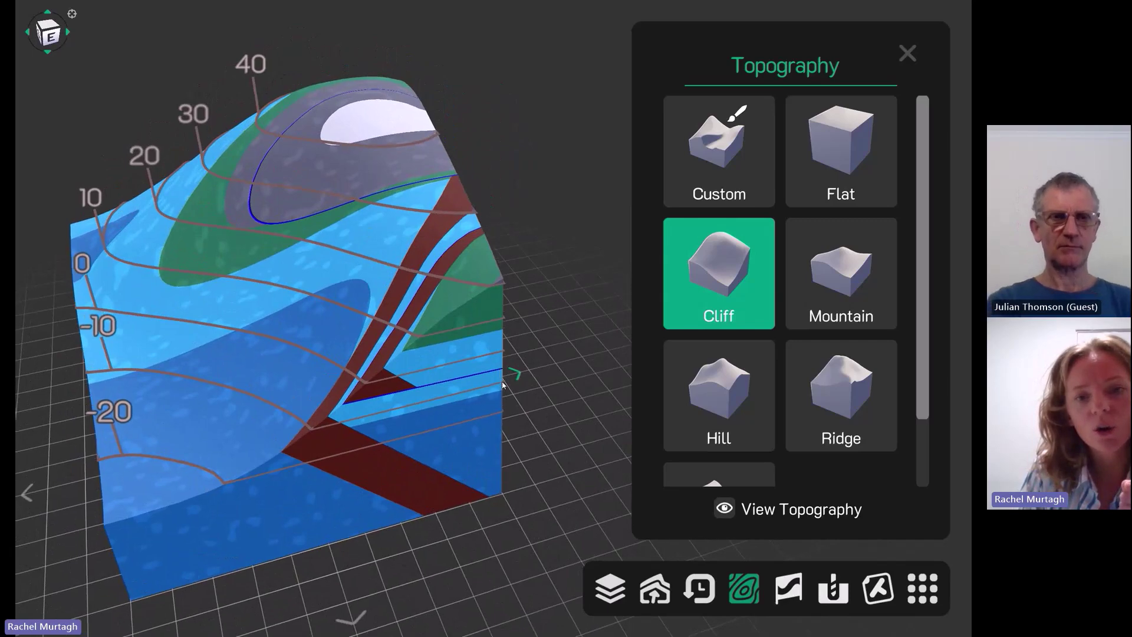
pyautogui.moveTo(502, 361); pyautogui.dragTo(536, 340, button='right')
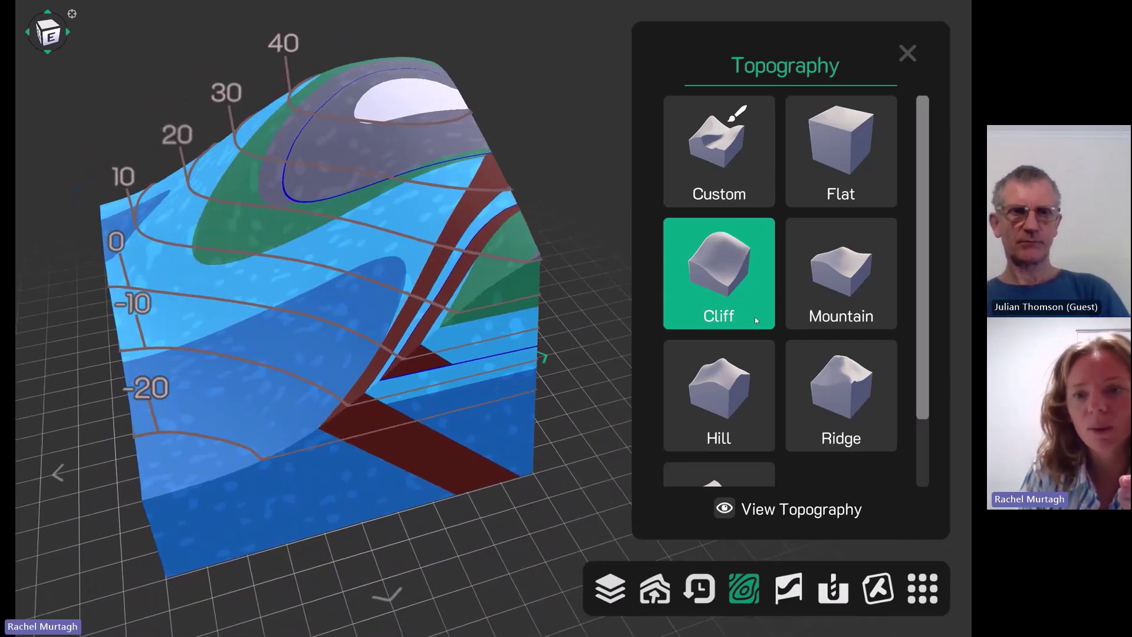
# Apply the Mountain topography and hide the topographic contours while looking at the surface from directly above
pyautogui.click(813, 304)
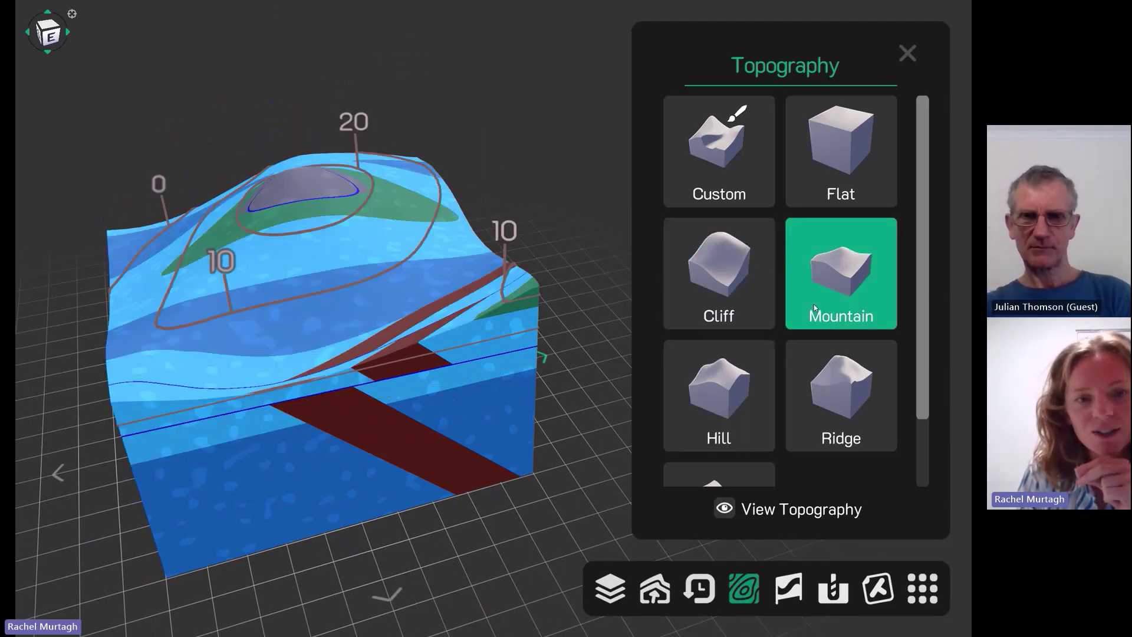
pyautogui.moveTo(447, 403); pyautogui.dragTo(416, 509)
pyautogui.moveTo(425, 494); pyautogui.dragTo(431, 457, button='right')
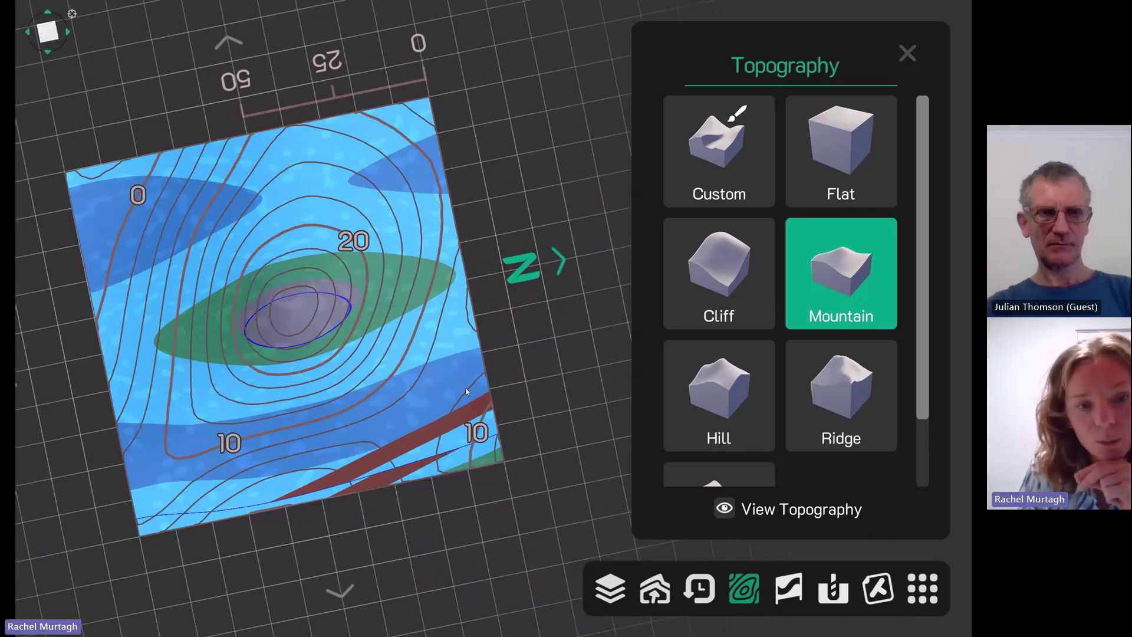
pyautogui.click(837, 514)
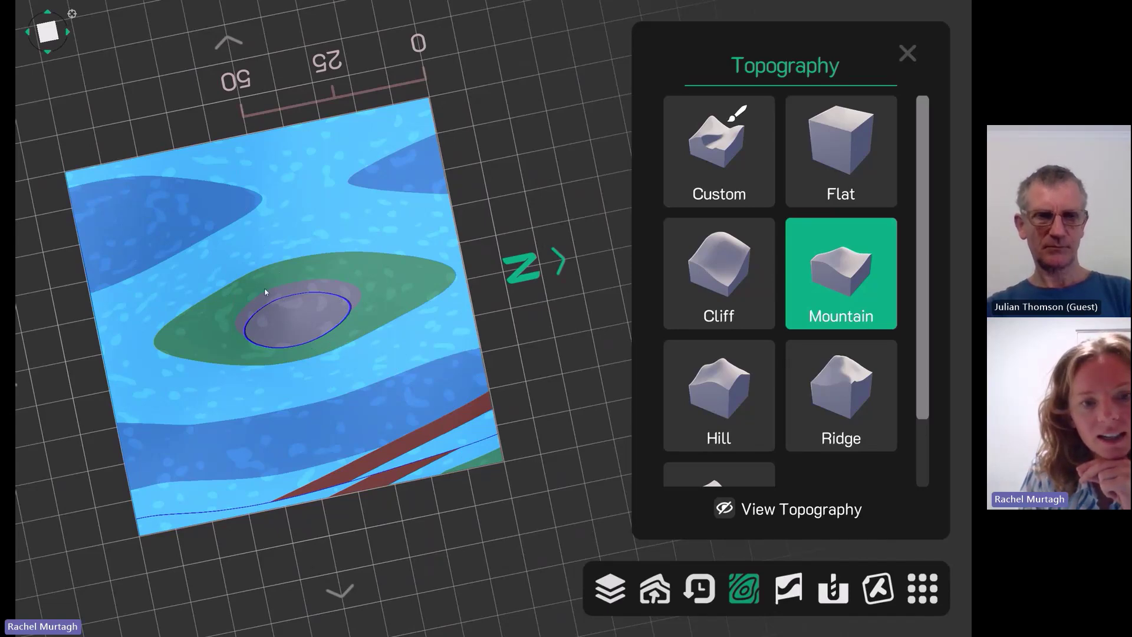
pyautogui.scroll(5, 347, 322)
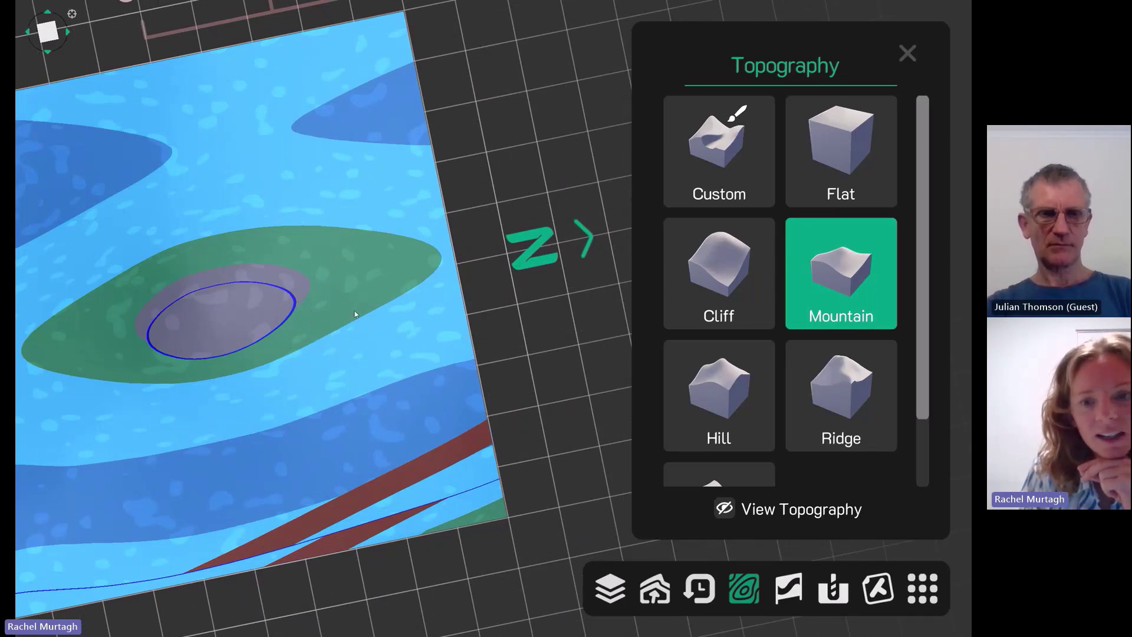
# Apply the Hill topography and examine the outcrop pattern from the east, the northeast corner and above with north up
pyautogui.click(719, 395)
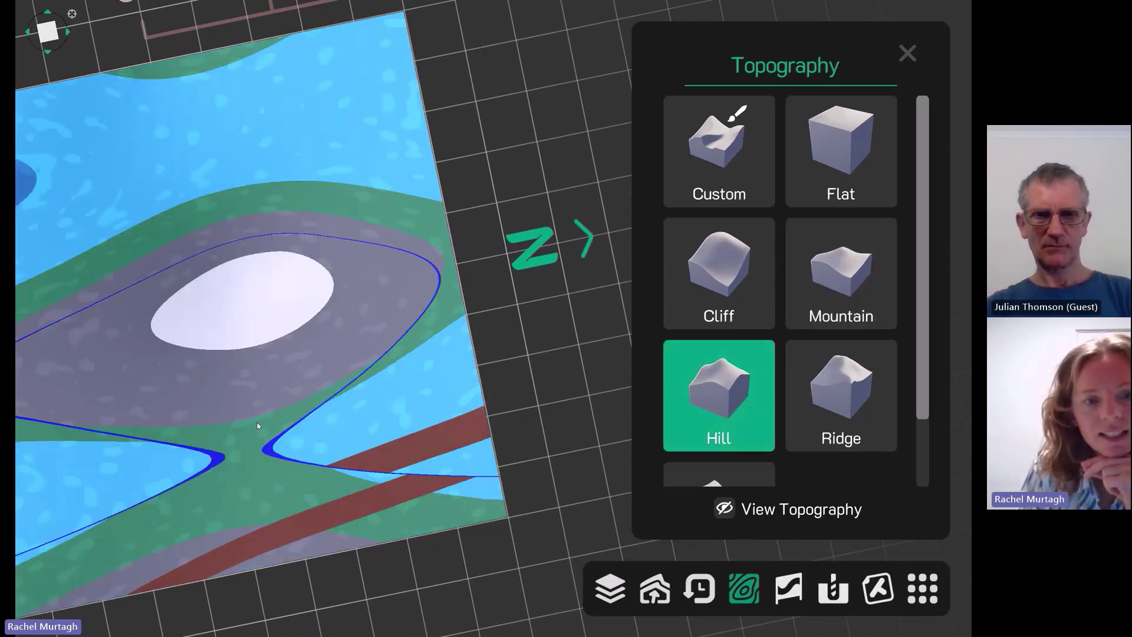
pyautogui.scroll(-4, 257, 422)
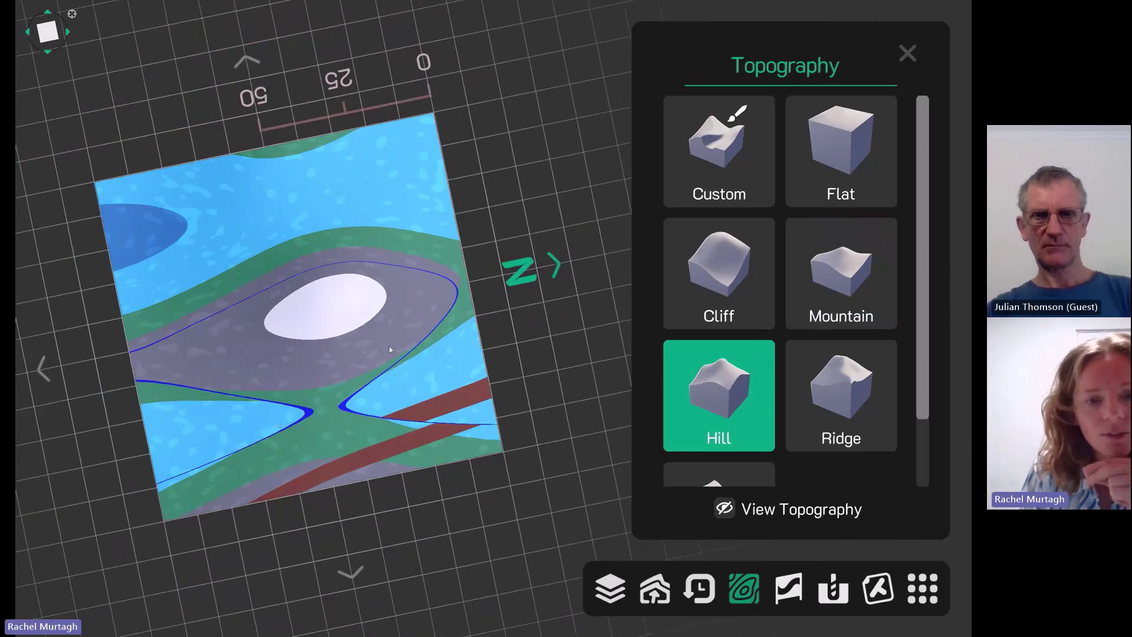
pyautogui.moveTo(464, 487); pyautogui.dragTo(443, 414)
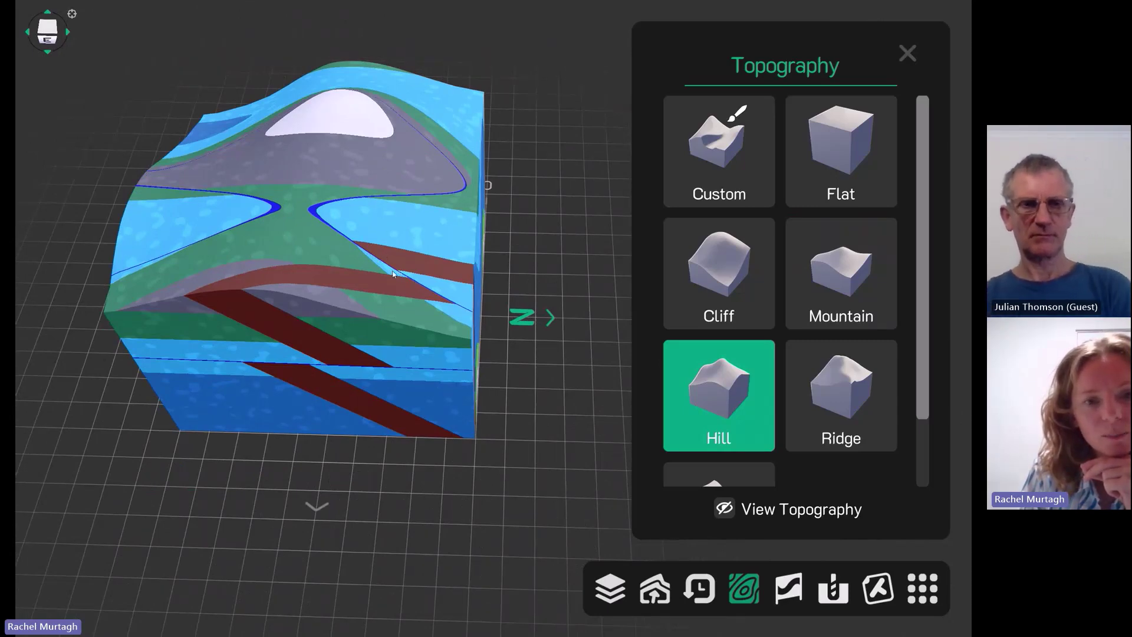
pyautogui.moveTo(314, 358); pyautogui.dragTo(231, 361)
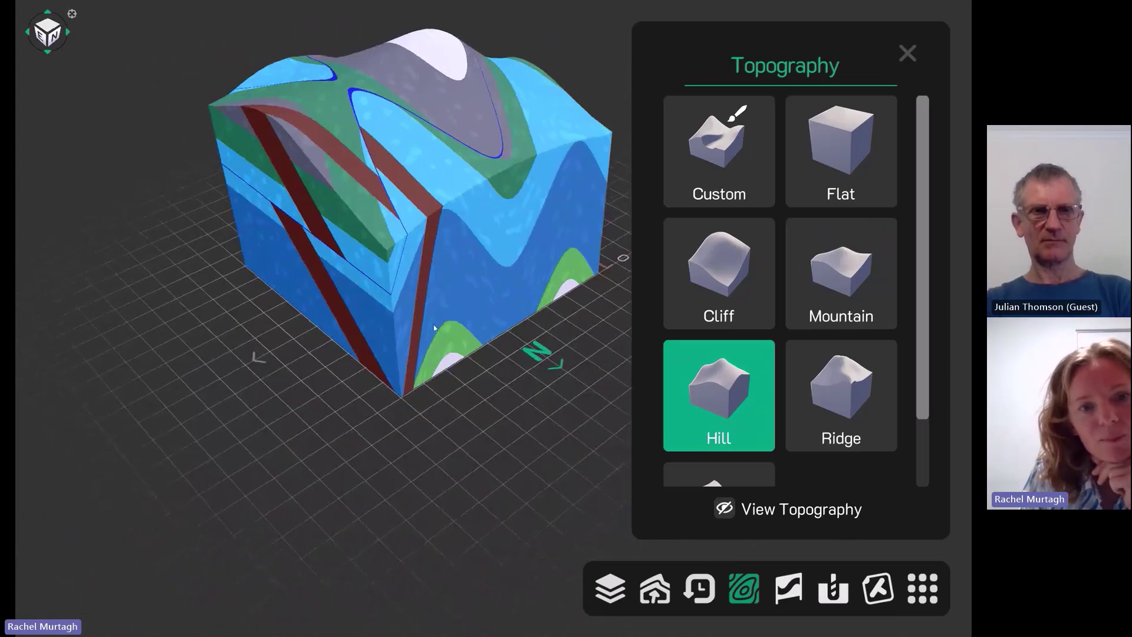
pyautogui.moveTo(434, 325); pyautogui.dragTo(380, 360, button='right')
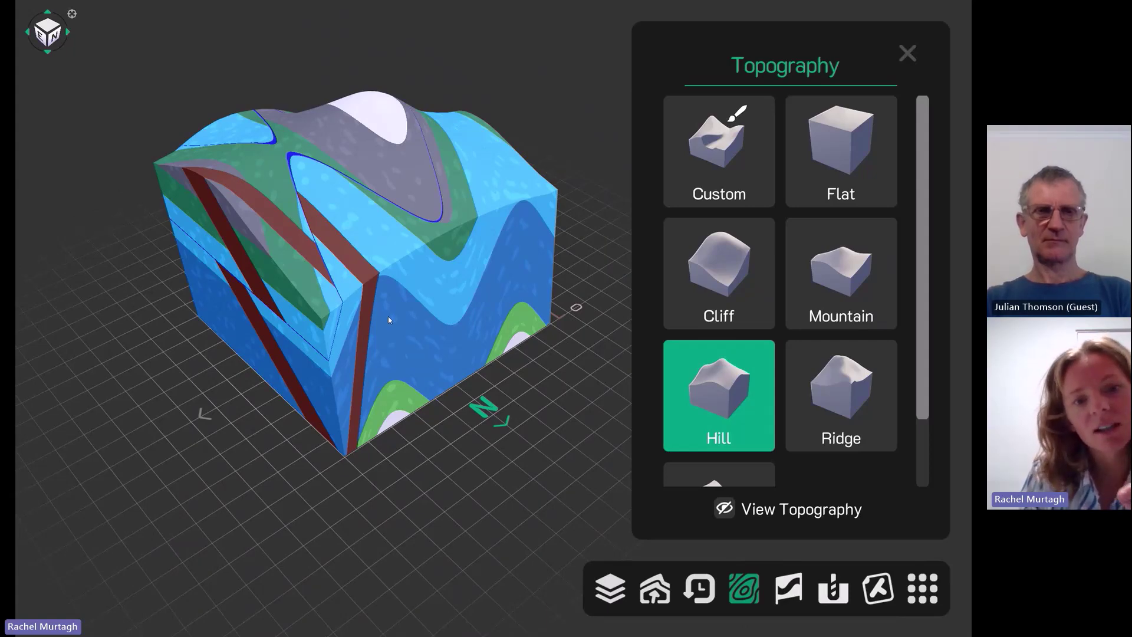
pyautogui.moveTo(389, 341); pyautogui.dragTo(394, 450)
pyautogui.moveTo(394, 376); pyautogui.dragTo(412, 425, button='right')
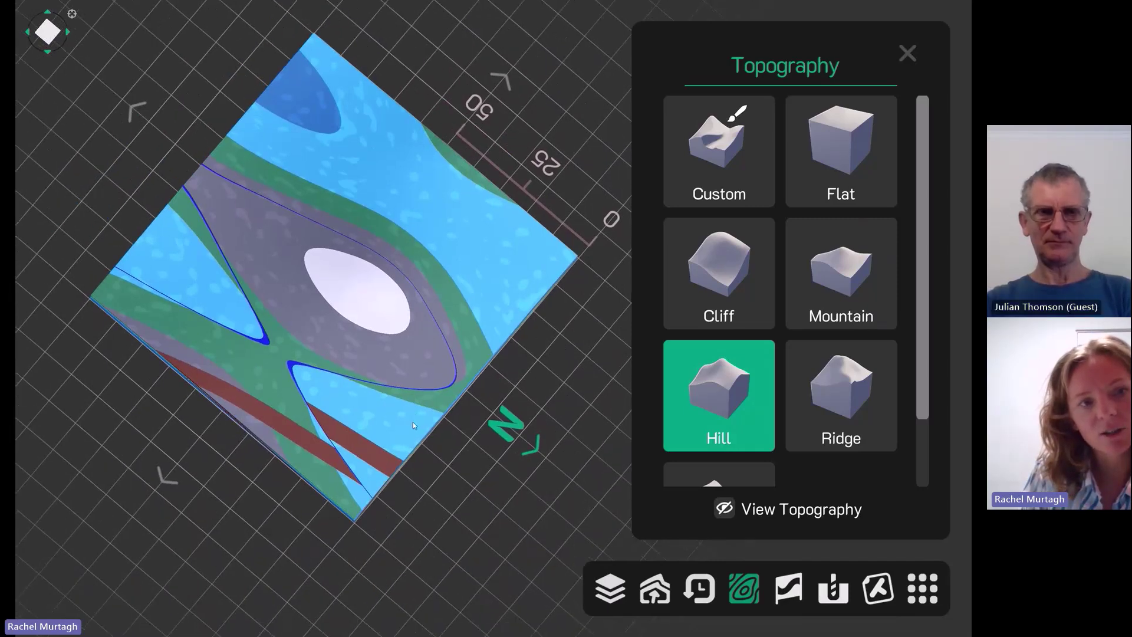
pyautogui.click(47, 32)
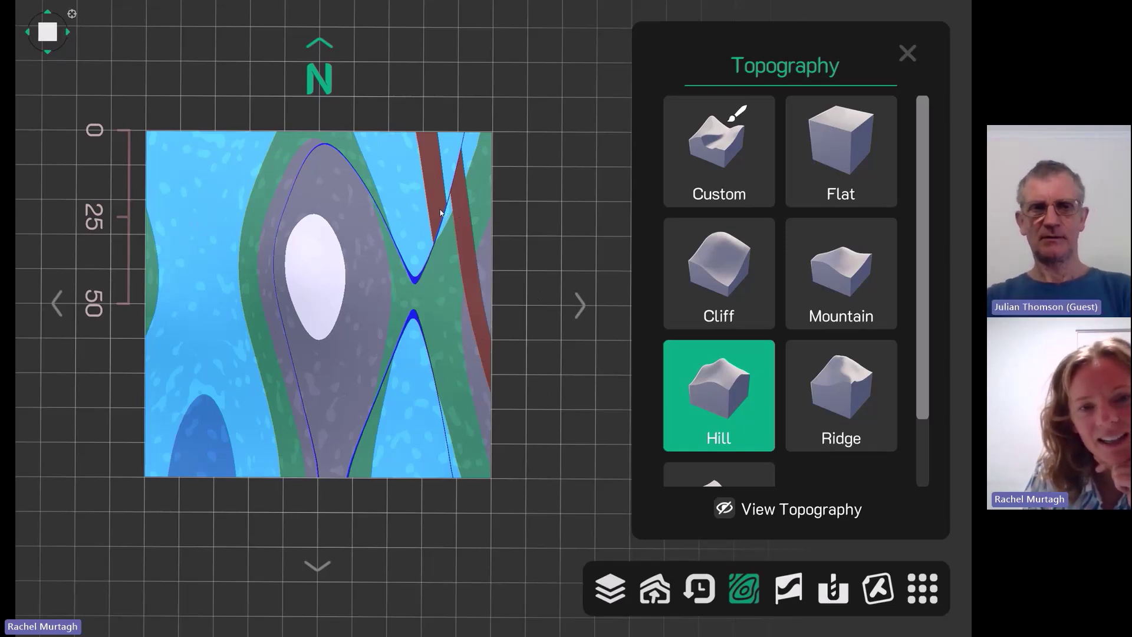
# Apply the Valley topography to the block model and view it from the southwest corner
pyautogui.scroll(-1, 725, 436)
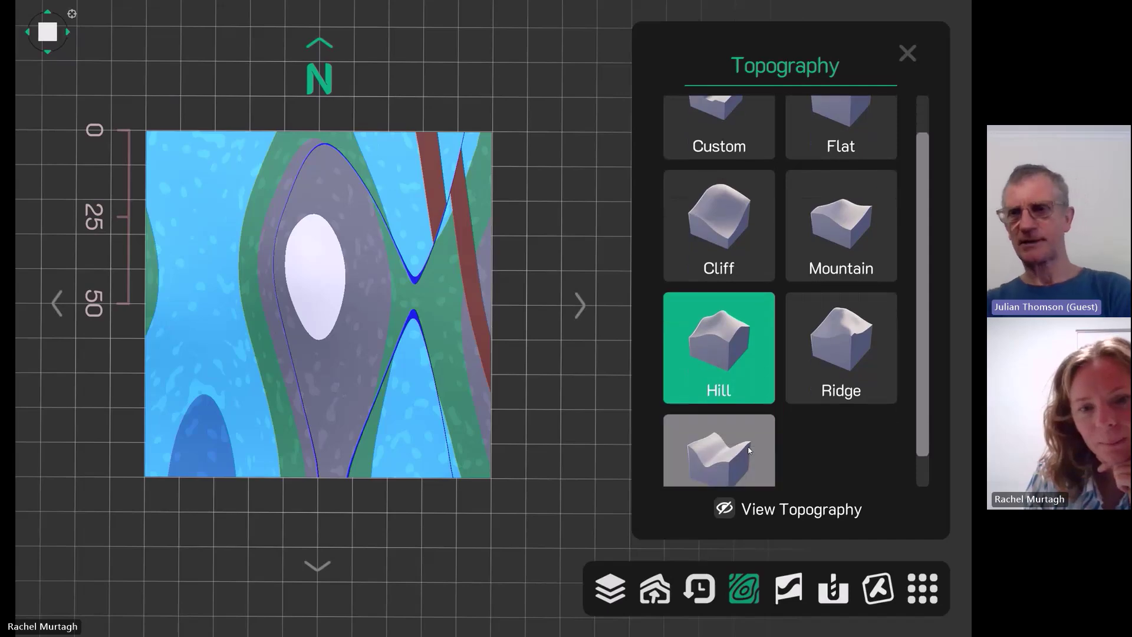
pyautogui.moveTo(543, 450); pyautogui.dragTo(395, 360)
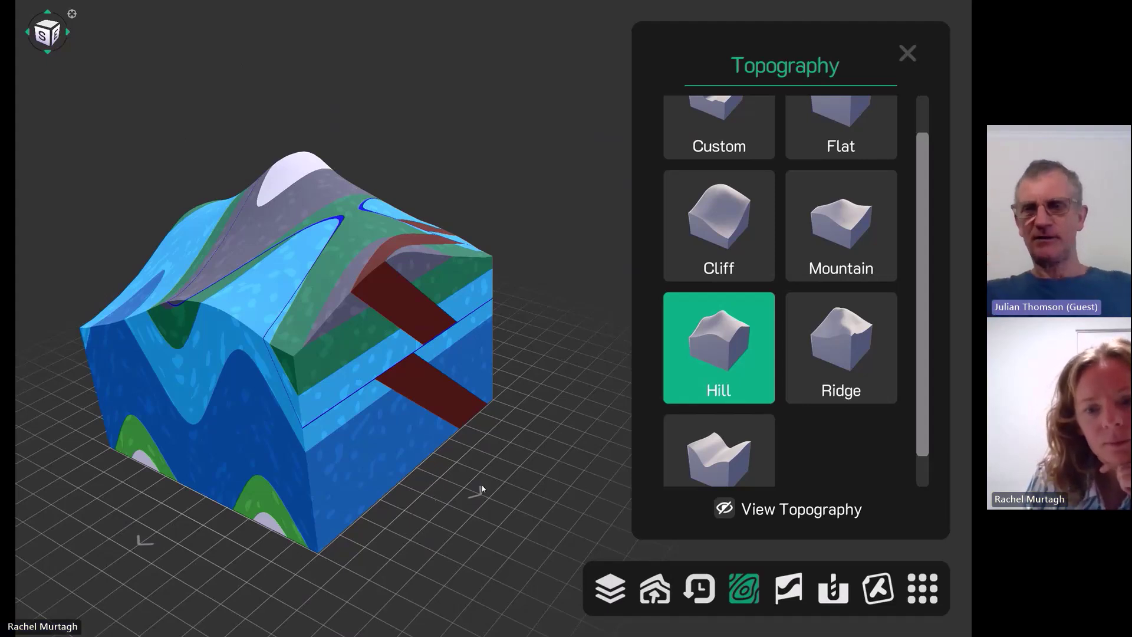
pyautogui.click(710, 465)
pyautogui.moveTo(307, 413); pyautogui.dragTo(304, 303)
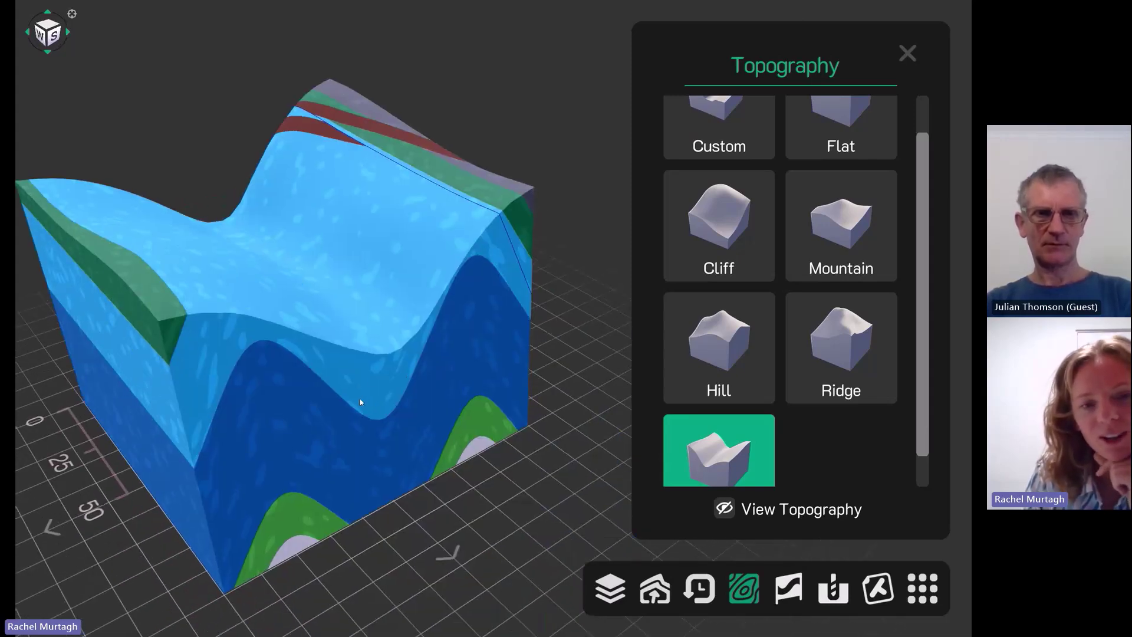
pyautogui.scroll(-2, 763, 455)
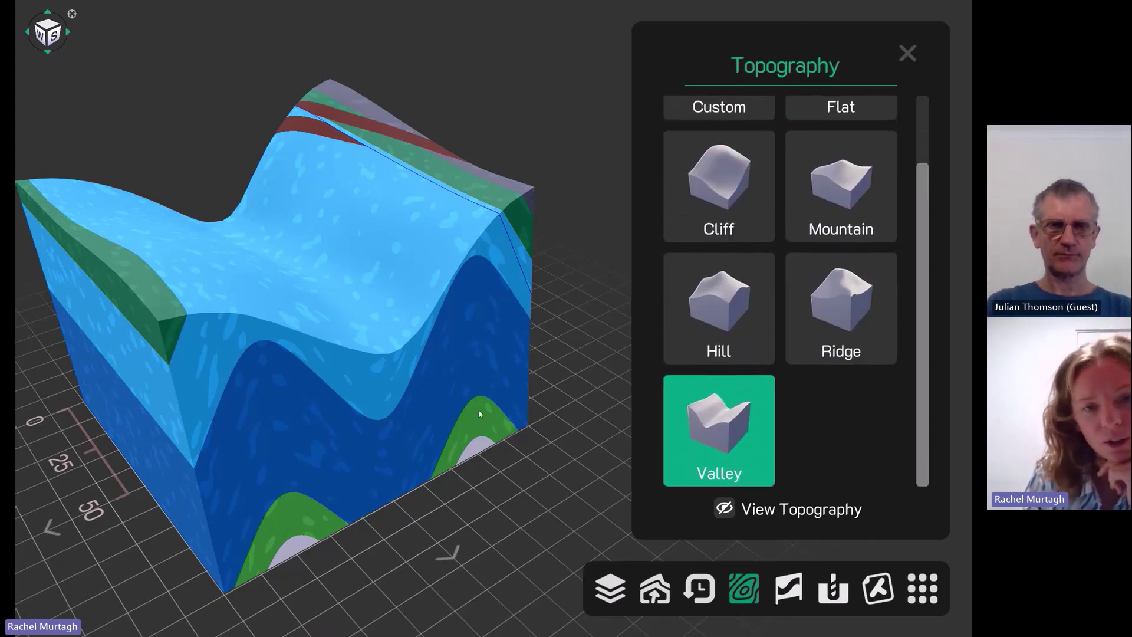
# Examine how the dike and beds crop out across the valley from the east side and the northeast corner
pyautogui.moveTo(462, 415); pyautogui.dragTo(388, 327)
pyautogui.moveTo(388, 327); pyautogui.dragTo(334, 435, button='right')
pyautogui.moveTo(485, 313); pyautogui.dragTo(401, 303)
pyautogui.moveTo(471, 290); pyautogui.dragTo(410, 321, button='right')
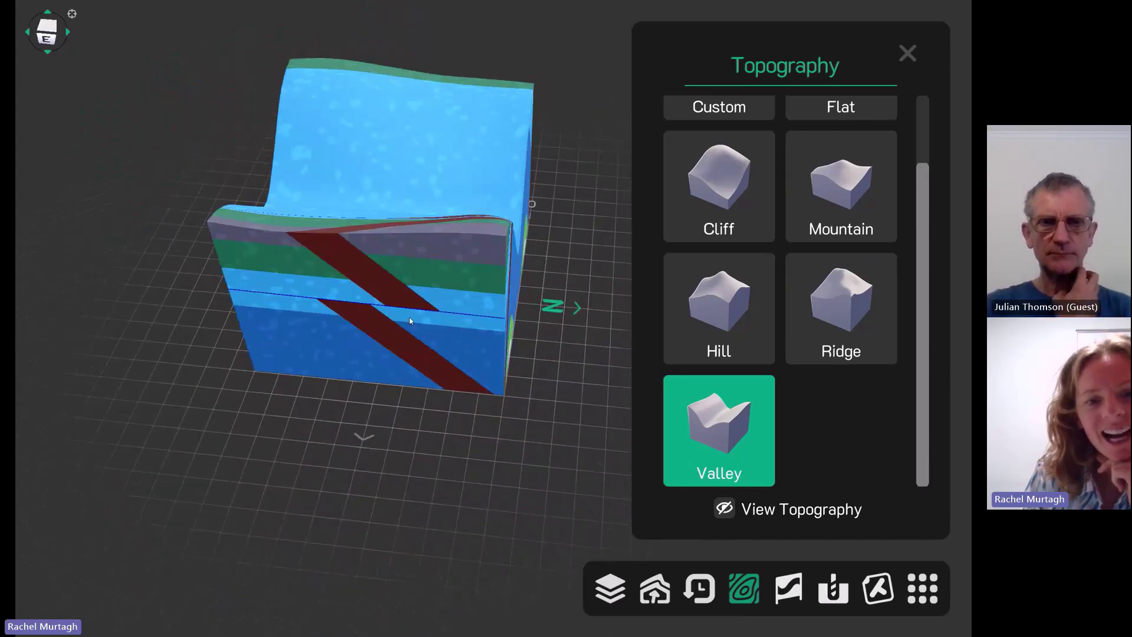
pyautogui.moveTo(462, 319); pyautogui.dragTo(412, 322)
pyautogui.moveTo(501, 288); pyautogui.dragTo(438, 325, button='right')
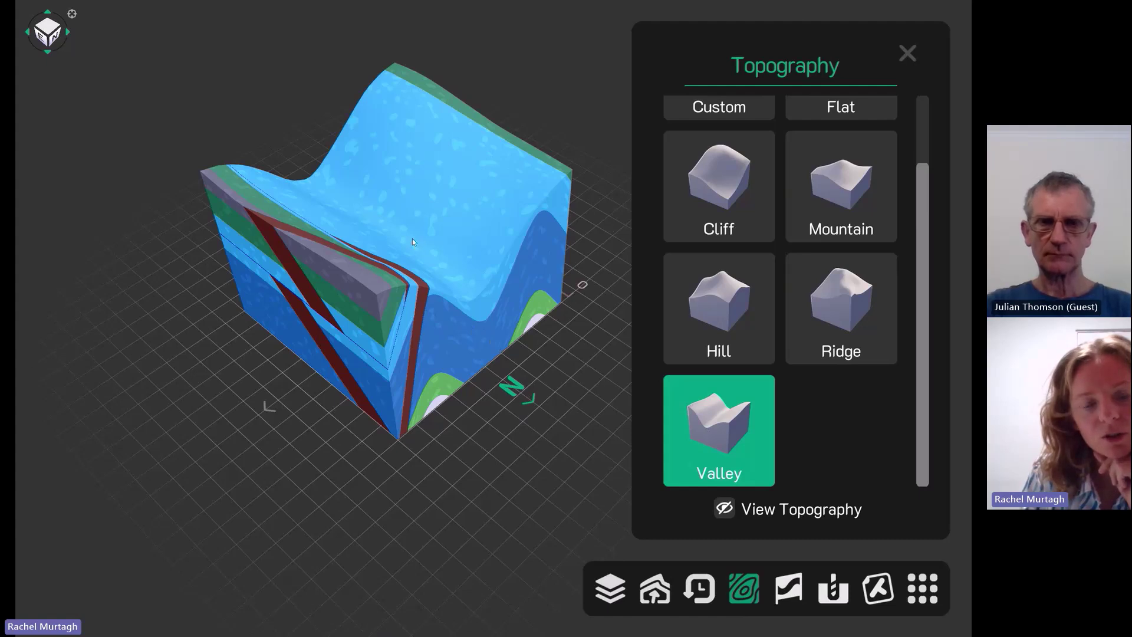
pyautogui.moveTo(401, 343); pyautogui.dragTo(376, 358, button='right')
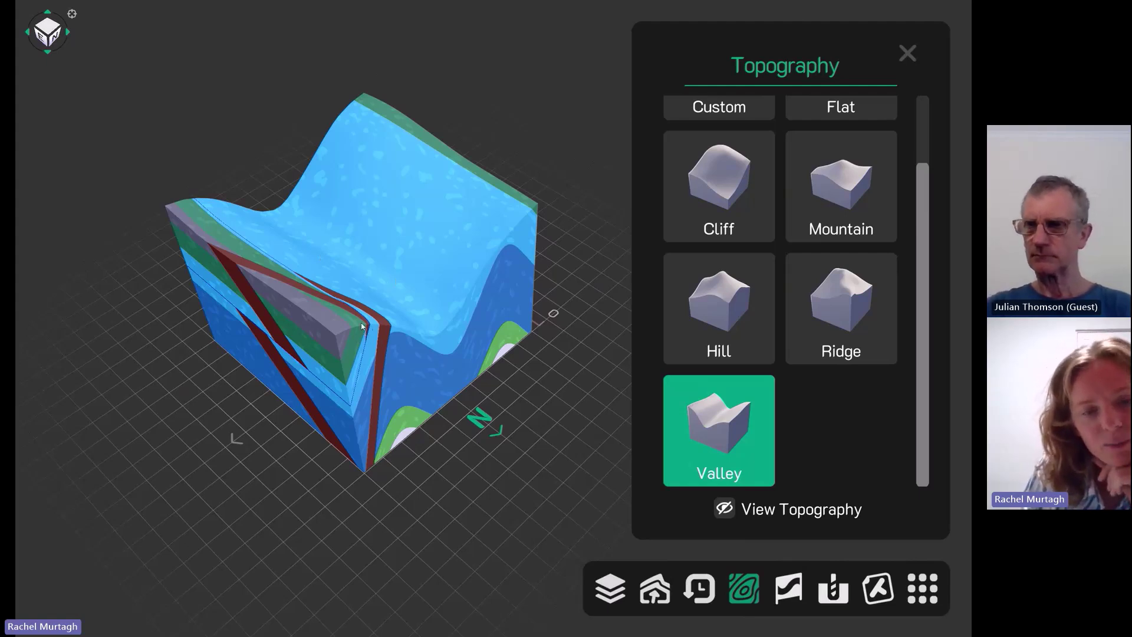
pyautogui.moveTo(412, 410); pyautogui.dragTo(392, 431, button='right')
pyautogui.moveTo(339, 482); pyautogui.dragTo(373, 463)
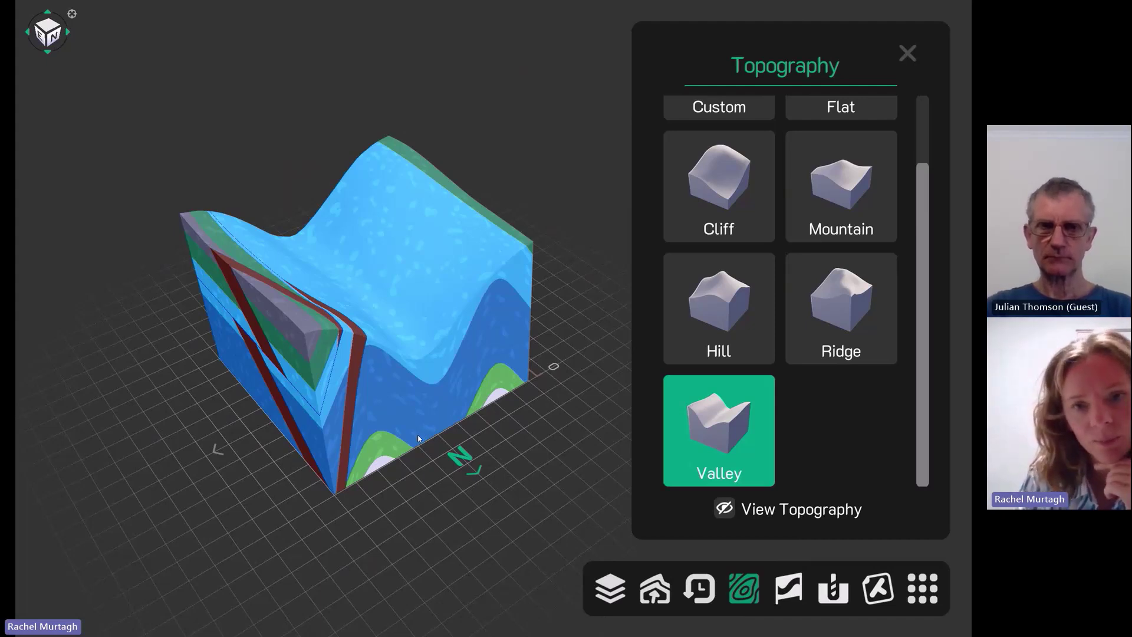
# Start a custom topography for the block model
pyautogui.scroll(3, 751, 360)
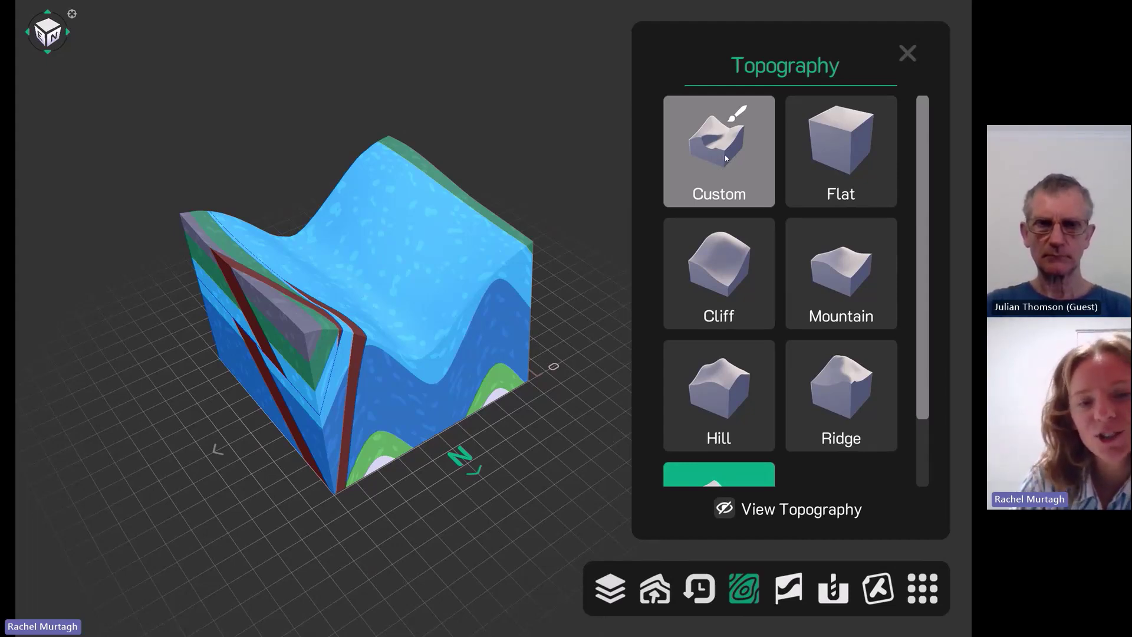
pyautogui.moveTo(473, 348); pyautogui.dragTo(449, 334, button='right')
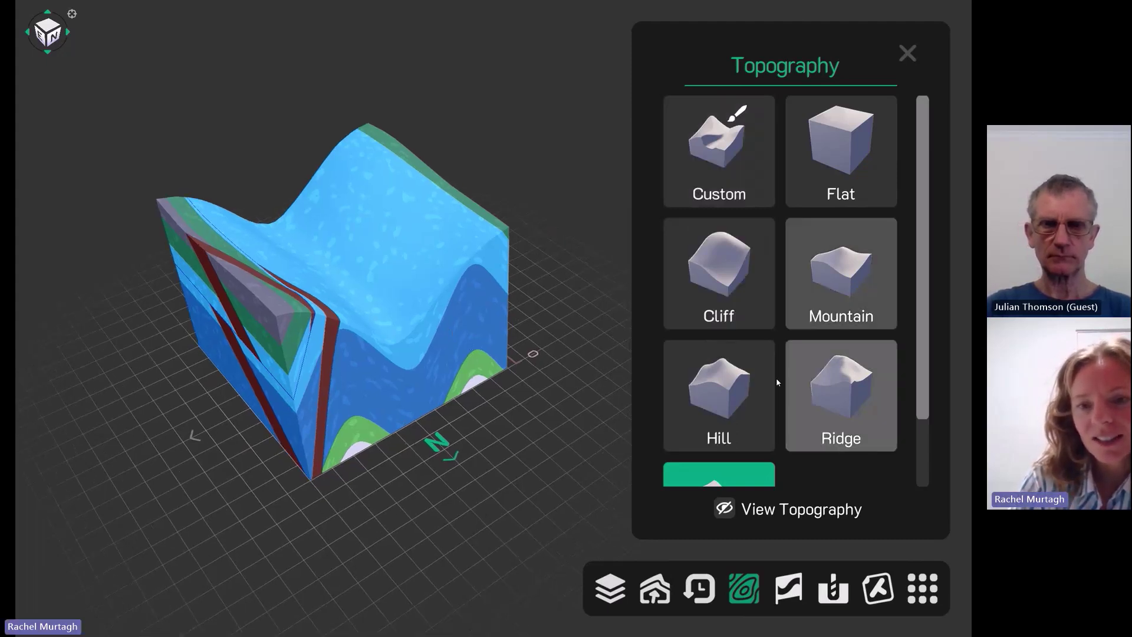
pyautogui.click(720, 147)
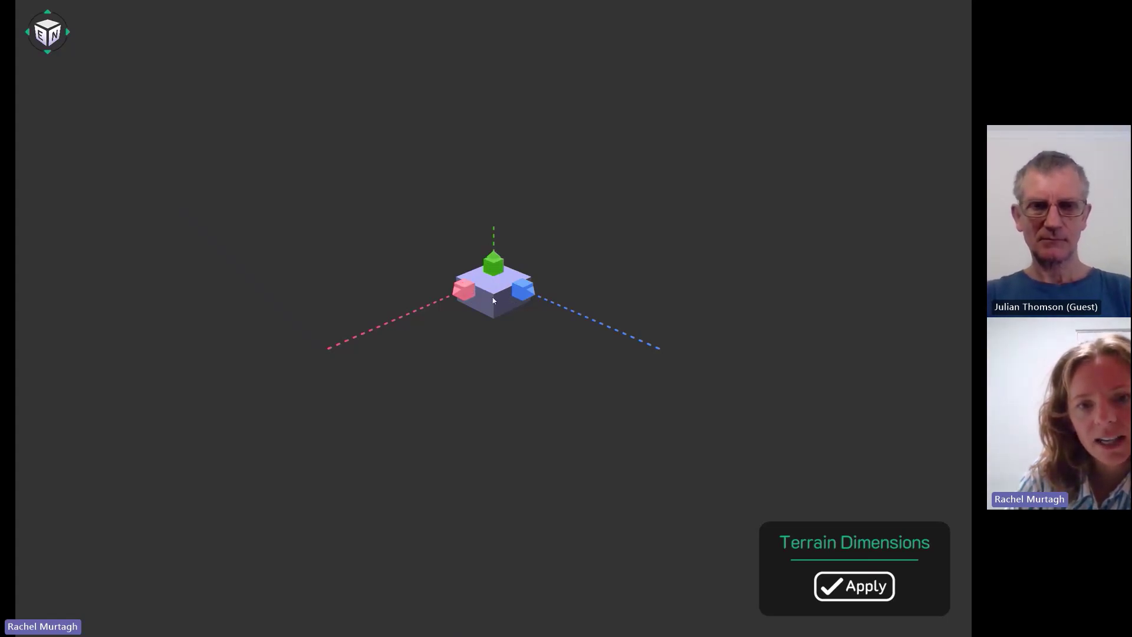
# Stretch the terrain block equally in both horizontal directions into a wide square, reduce its height to a thin slab and apply the dimensions
pyautogui.scroll(5, 514, 288)
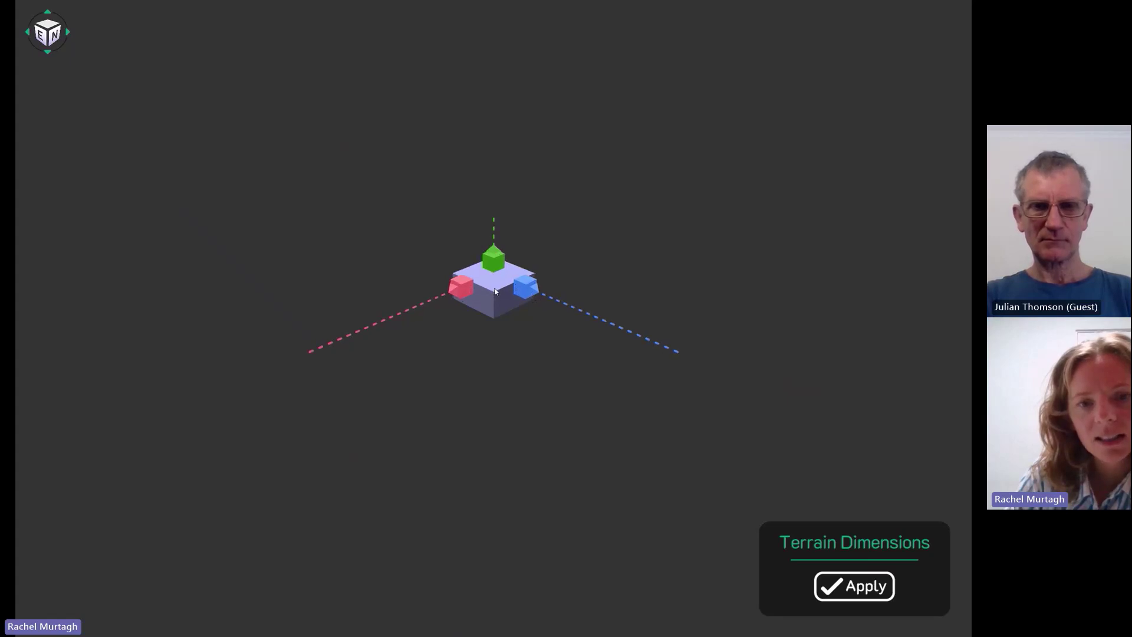
pyautogui.scroll(2, 496, 291)
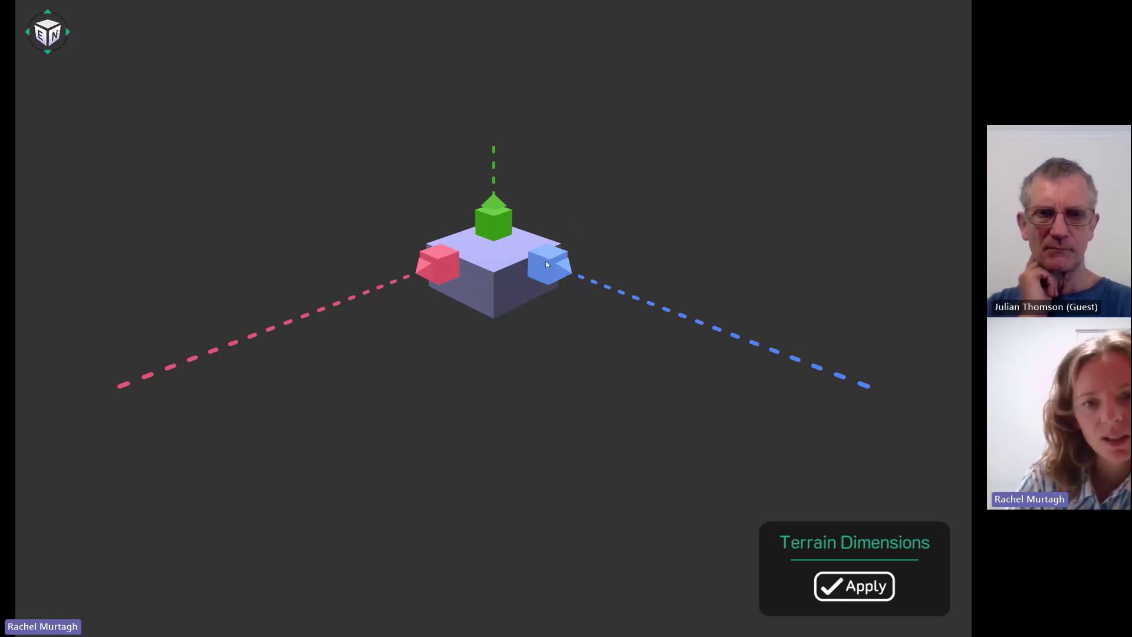
pyautogui.moveTo(546, 264); pyautogui.dragTo(728, 364)
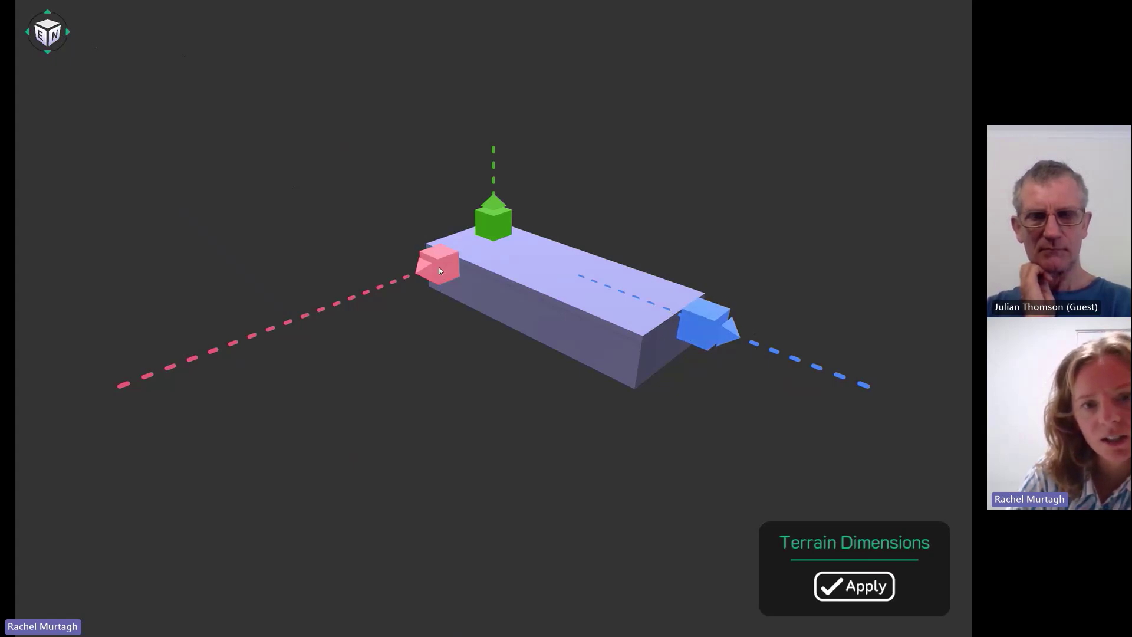
pyautogui.moveTo(428, 273); pyautogui.dragTo(248, 338)
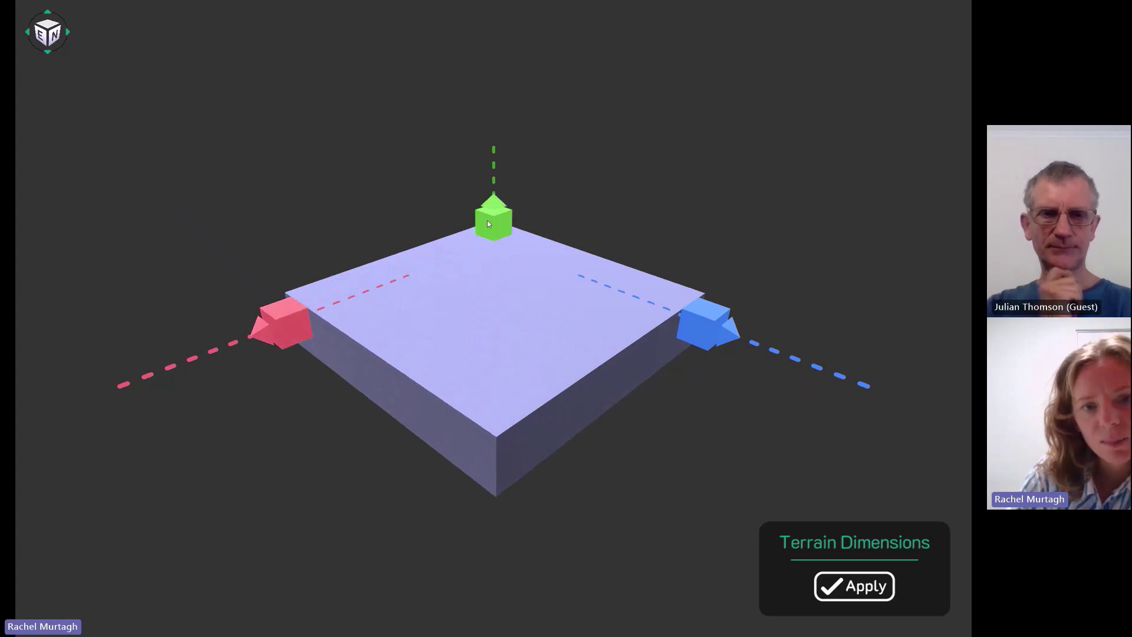
pyautogui.moveTo(489, 226); pyautogui.dragTo(491, 245)
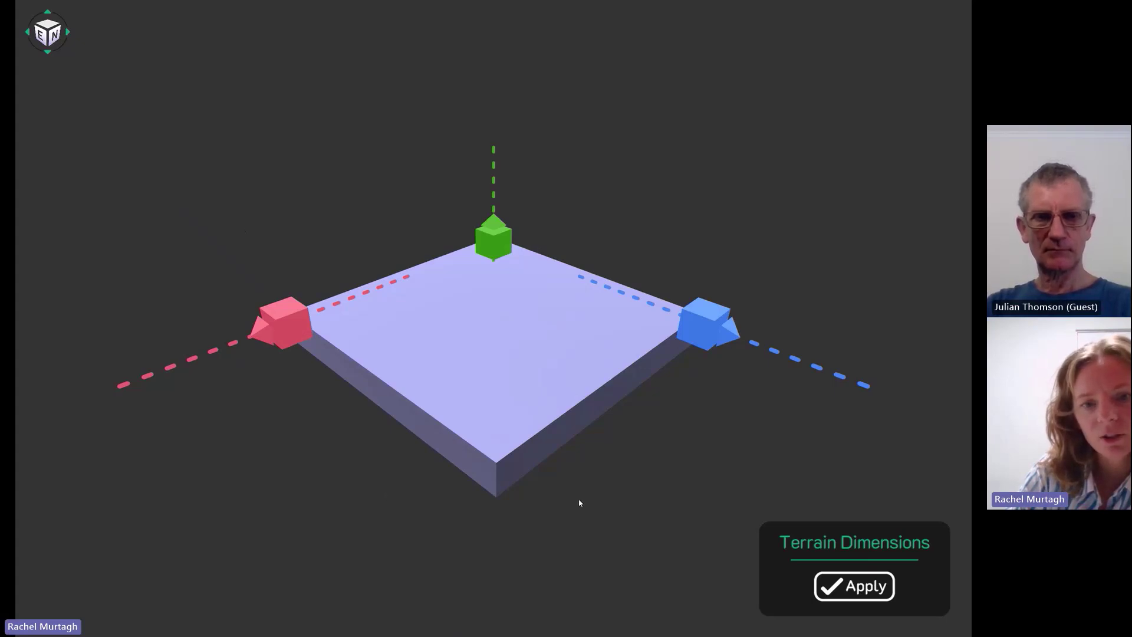
pyautogui.click(864, 590)
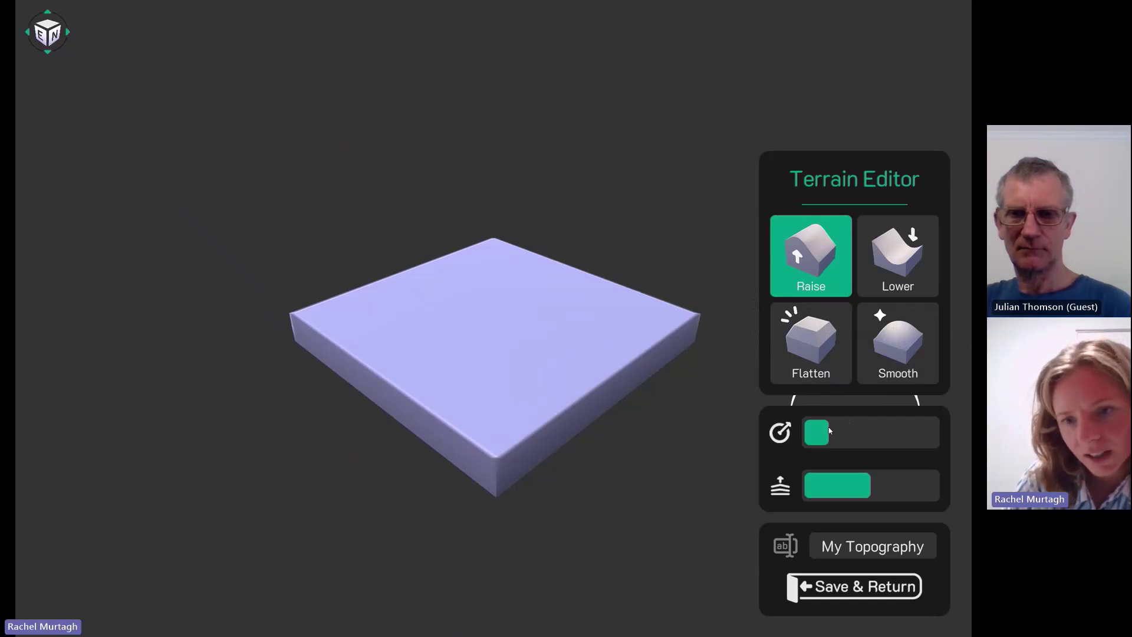
# Set up the Raise brush with a very small radius and a strength of about a quarter of the range
pyautogui.moveTo(889, 432)
pyautogui.mouseDown()
pyautogui.moveTo(905, 433)
pyautogui.moveTo(823, 429)
pyautogui.moveTo(865, 432)
pyautogui.mouseUp()
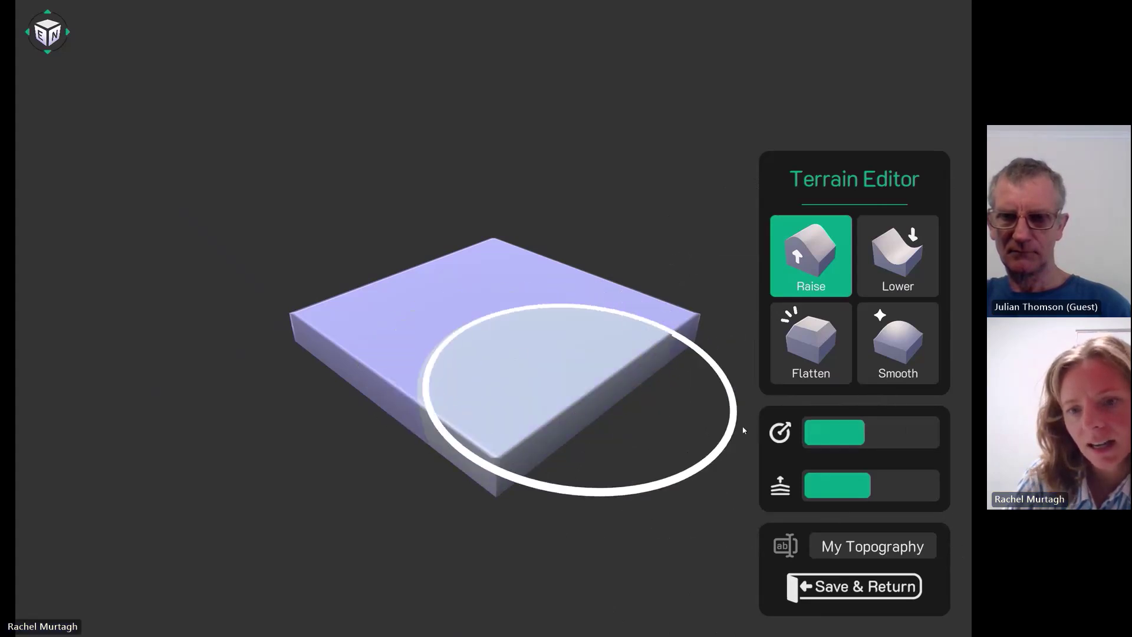
pyautogui.moveTo(864, 432); pyautogui.dragTo(816, 432)
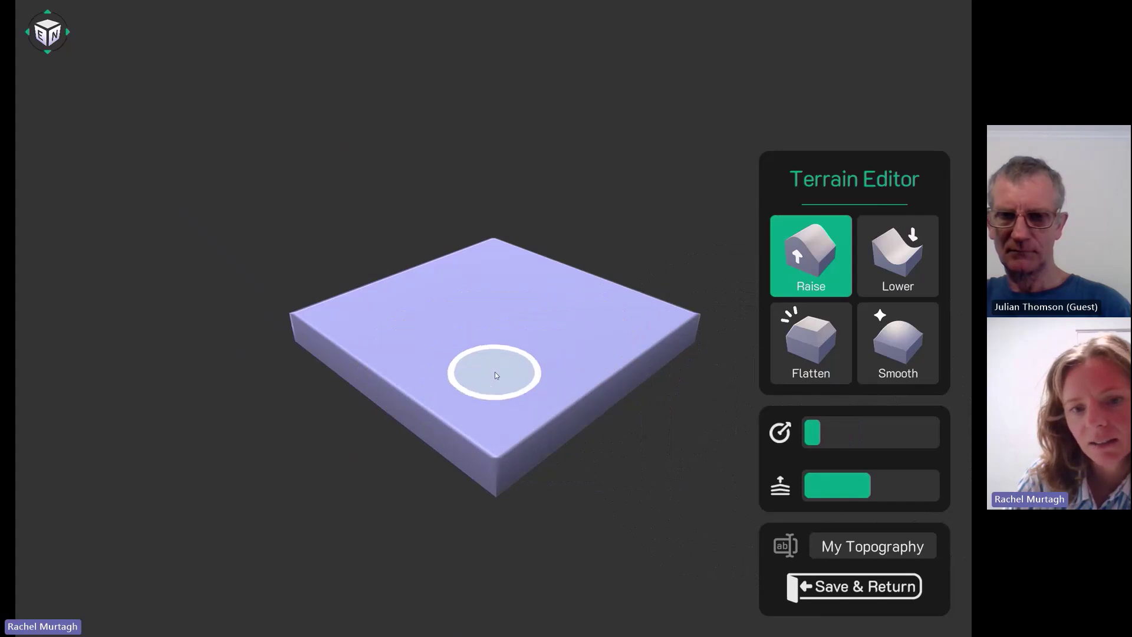
pyautogui.click(888, 434)
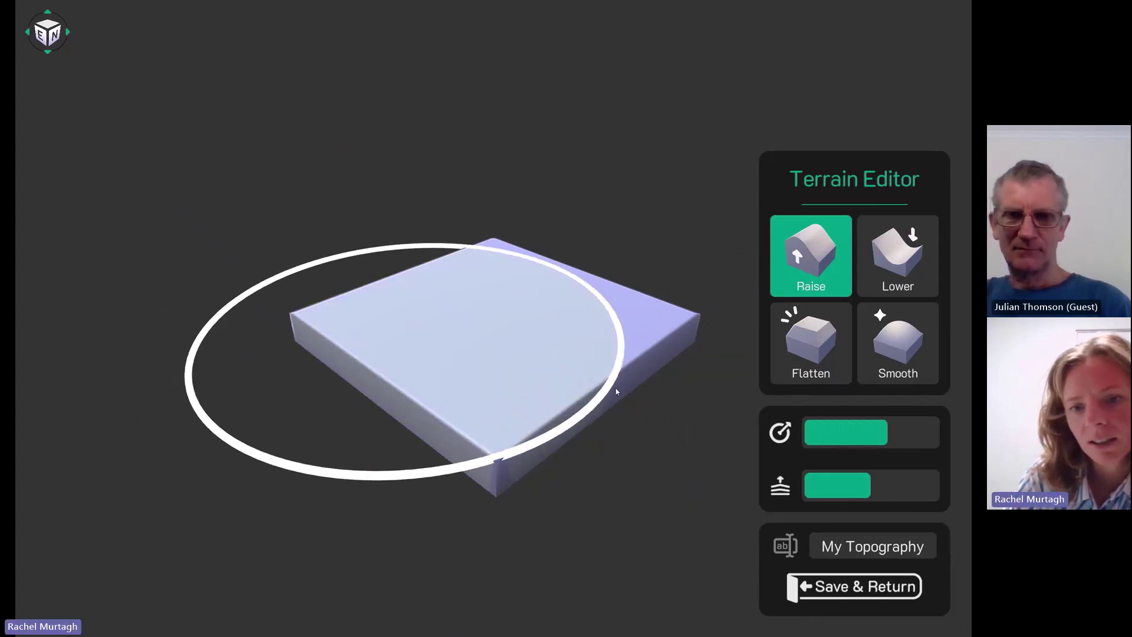
pyautogui.moveTo(879, 433); pyautogui.dragTo(816, 433)
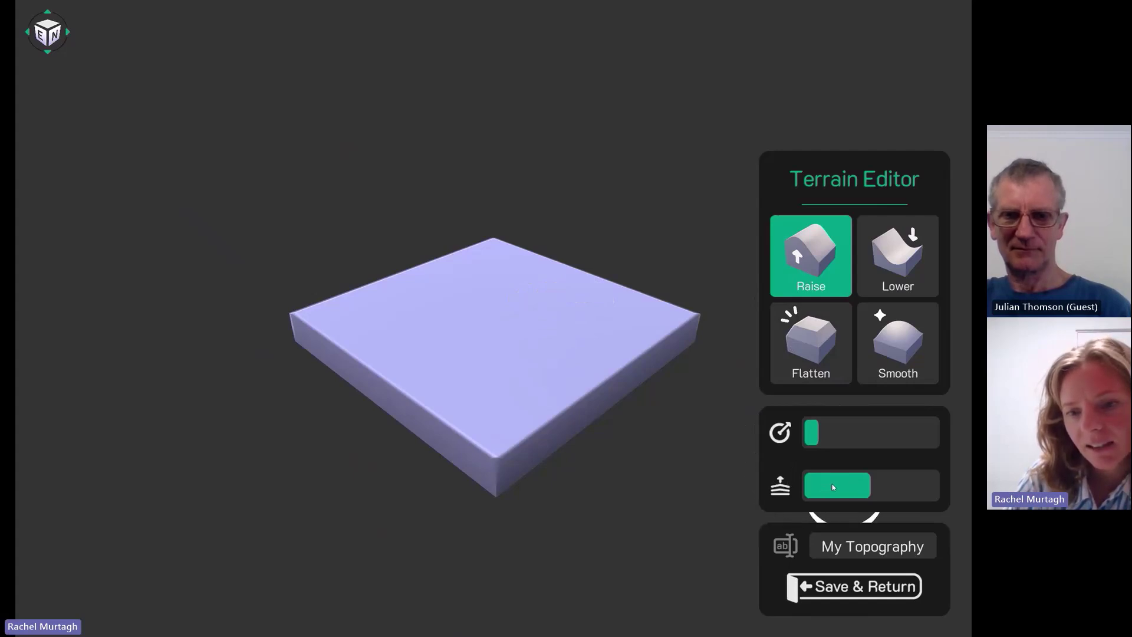
pyautogui.click(908, 492)
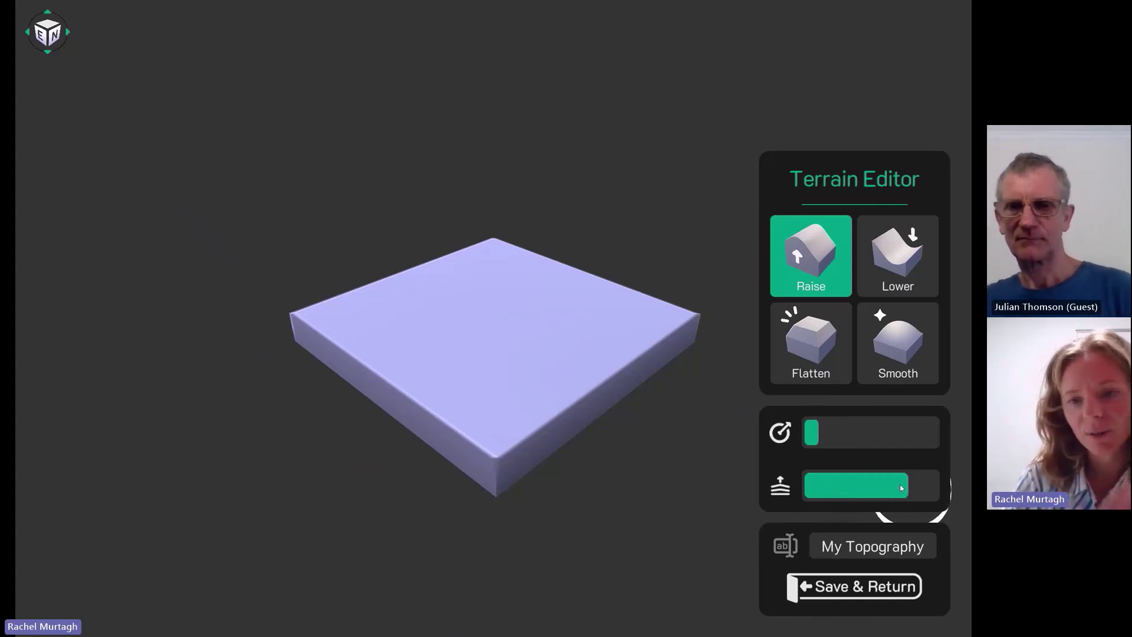
pyautogui.click(828, 486)
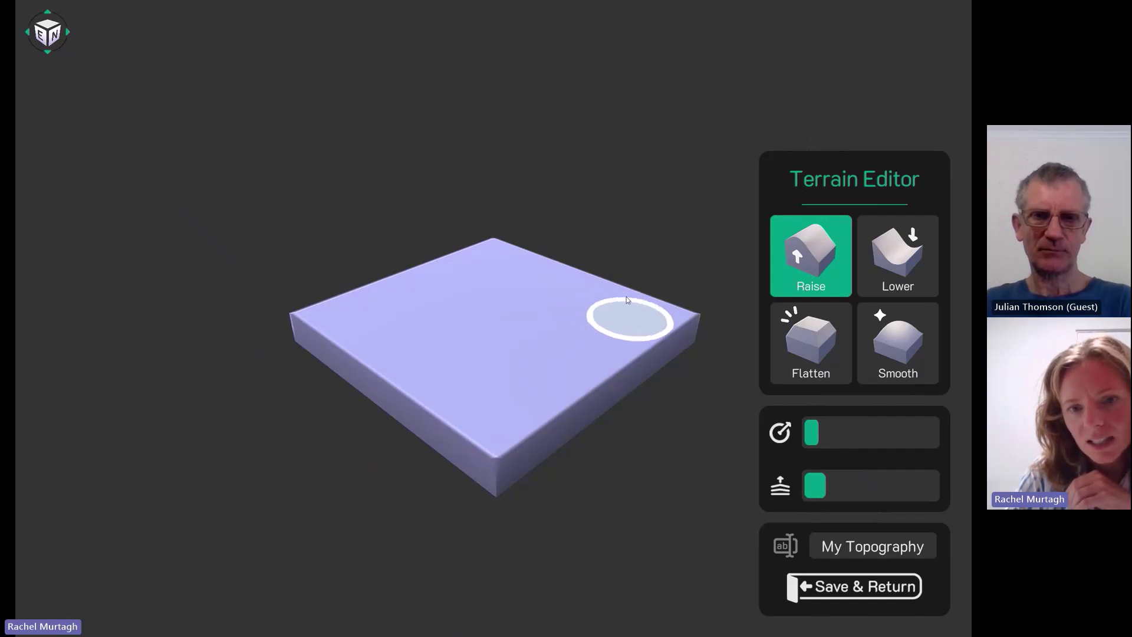
pyautogui.click(839, 484)
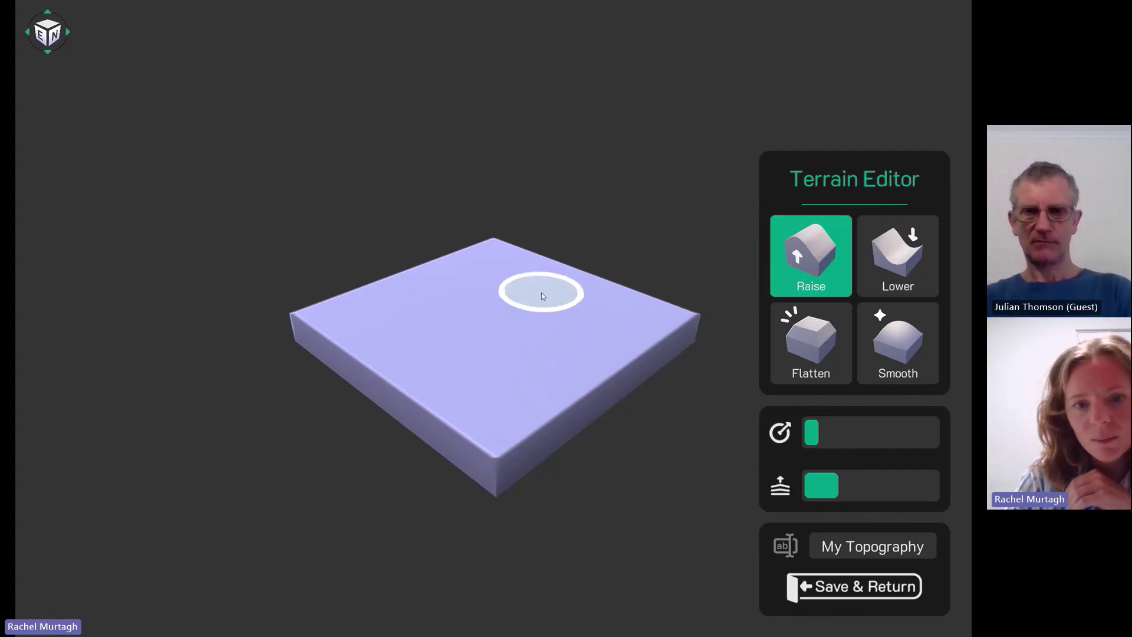
# Raise a winding ridge with hills across the slab and a tall peak near its northeast corner
pyautogui.scroll(5, 551, 295)
pyautogui.moveTo(503, 231)
pyautogui.mouseDown()
pyautogui.moveTo(495, 218)
pyautogui.moveTo(434, 238)
pyautogui.moveTo(387, 295)
pyautogui.moveTo(434, 316)
pyautogui.moveTo(603, 320)
pyautogui.moveTo(651, 333)
pyautogui.moveTo(684, 355)
pyautogui.moveTo(679, 399)
pyautogui.moveTo(593, 448)
pyautogui.moveTo(338, 362)
pyautogui.moveTo(235, 296)
pyautogui.moveTo(177, 321)
pyautogui.moveTo(310, 366)
pyautogui.moveTo(310, 319)
pyautogui.moveTo(396, 431)
pyautogui.mouseUp()
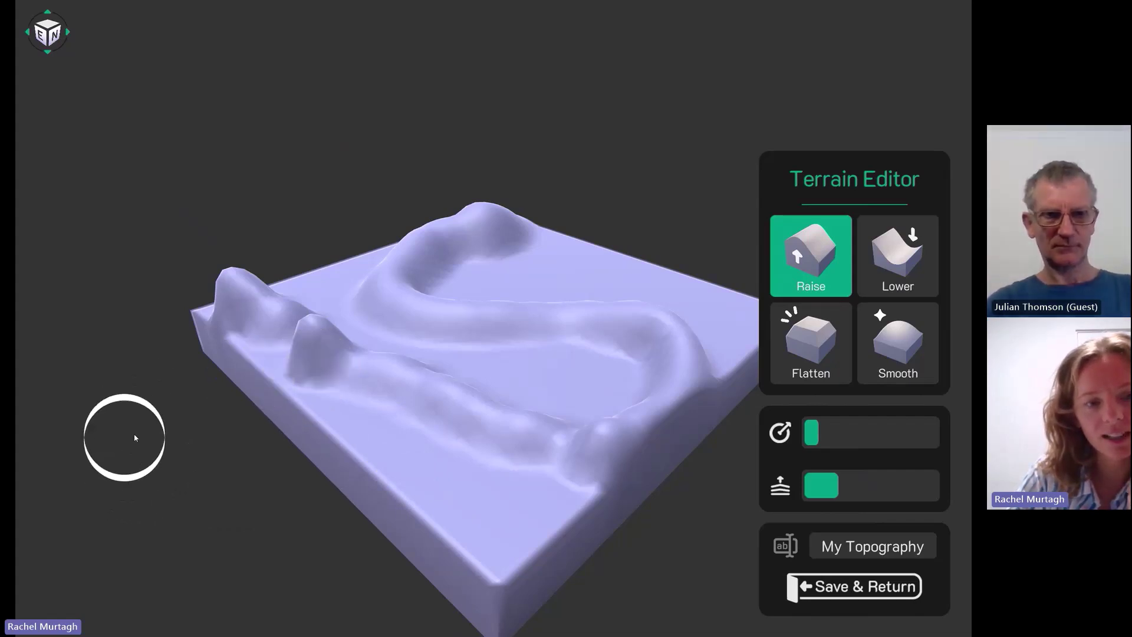
pyautogui.moveTo(122, 442); pyautogui.dragTo(305, 462, button='middle')
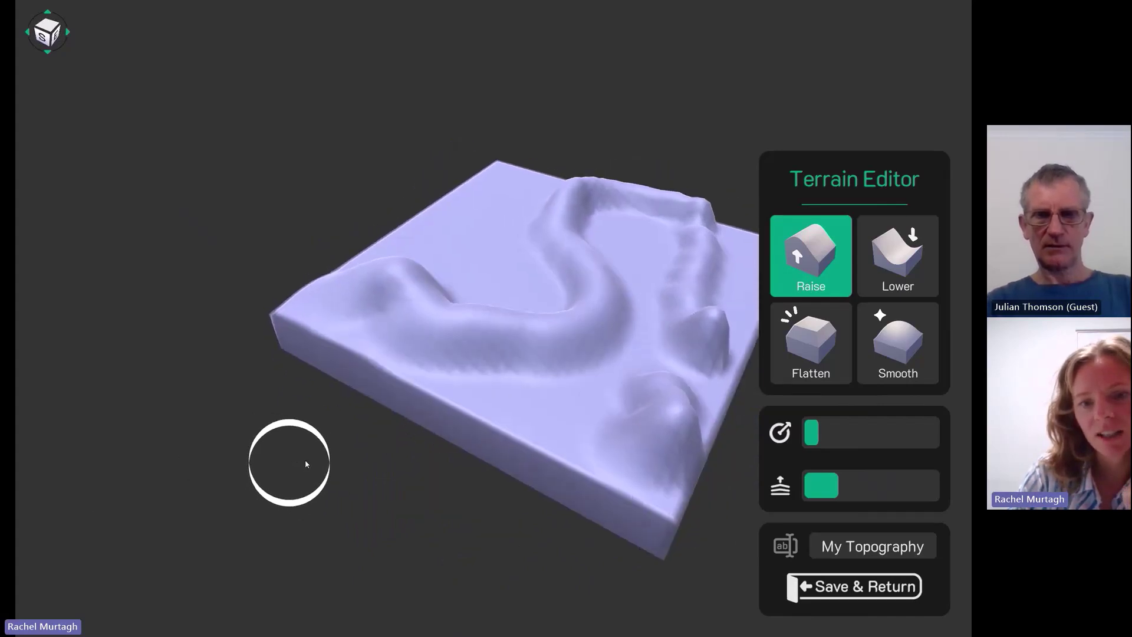
pyautogui.moveTo(434, 492); pyautogui.dragTo(276, 478, button='middle')
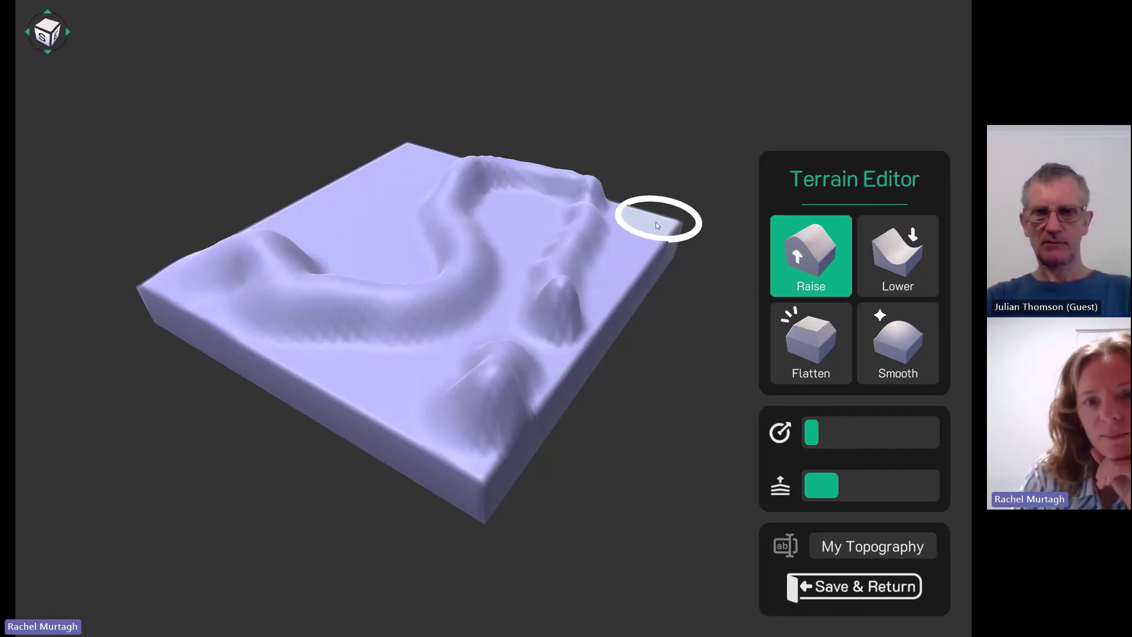
pyautogui.moveTo(650, 230); pyautogui.dragTo(643, 231)
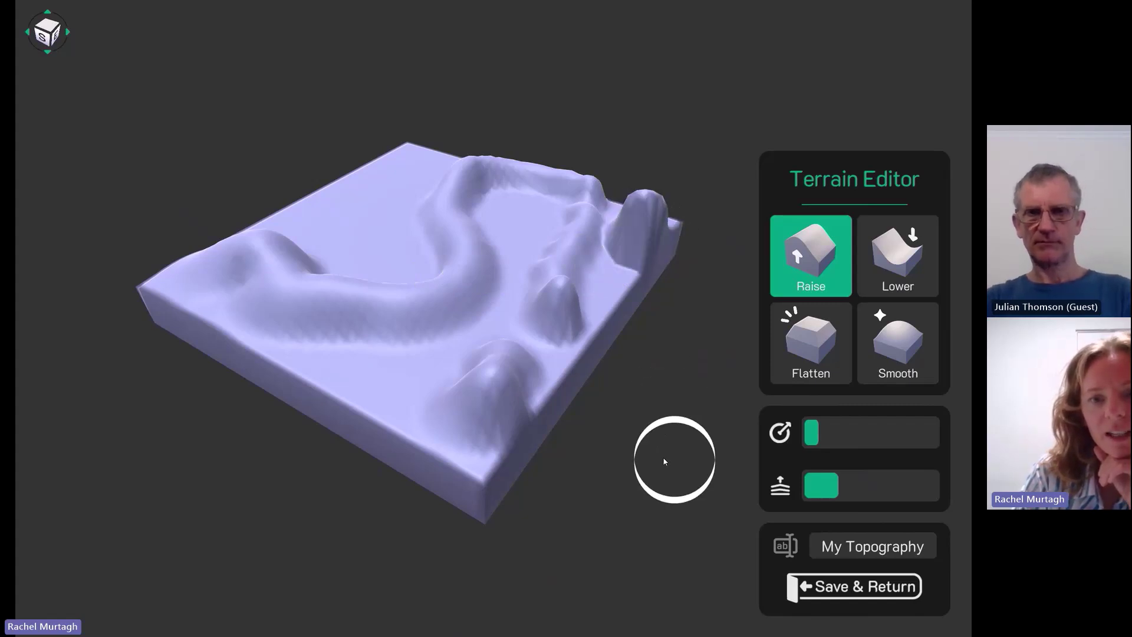
# Lower a channel at about medium strength between the winding ridge and the southeast hill, cutting out through the south edge
pyautogui.moveTo(613, 497); pyautogui.dragTo(661, 474, button='middle')
pyautogui.scroll(5, 619, 328)
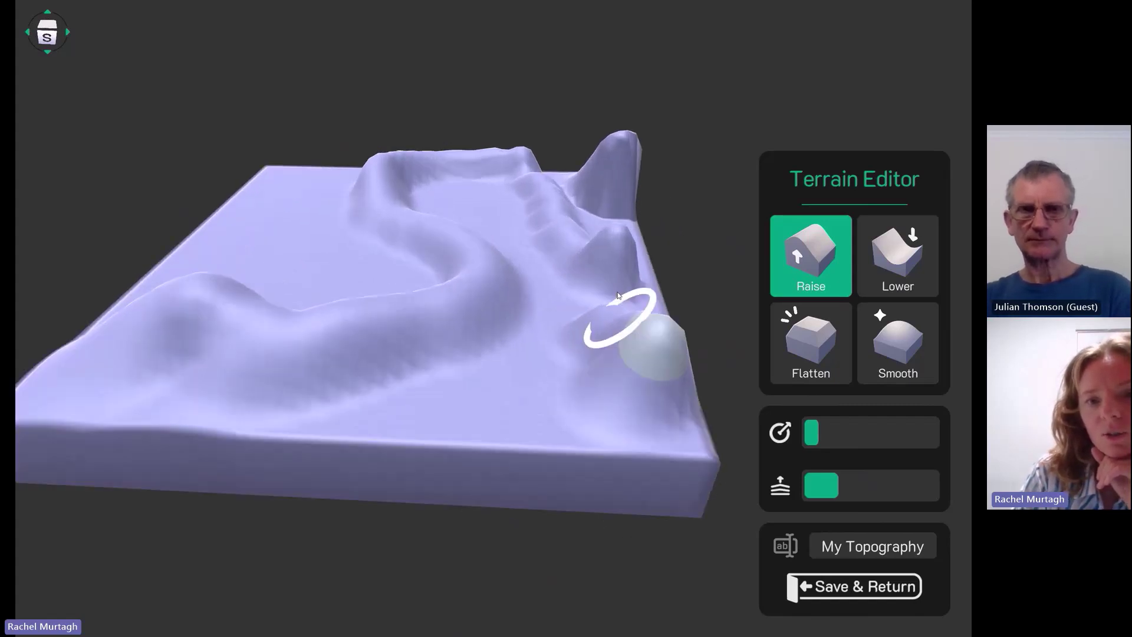
pyautogui.scroll(1, 642, 244)
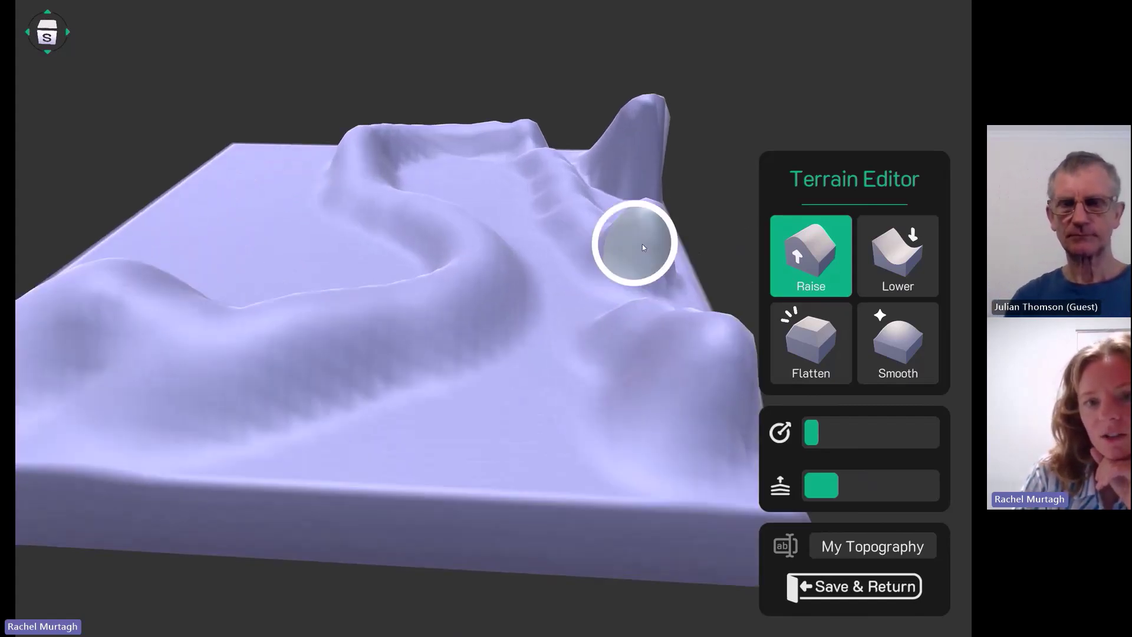
pyautogui.scroll(-6, 642, 244)
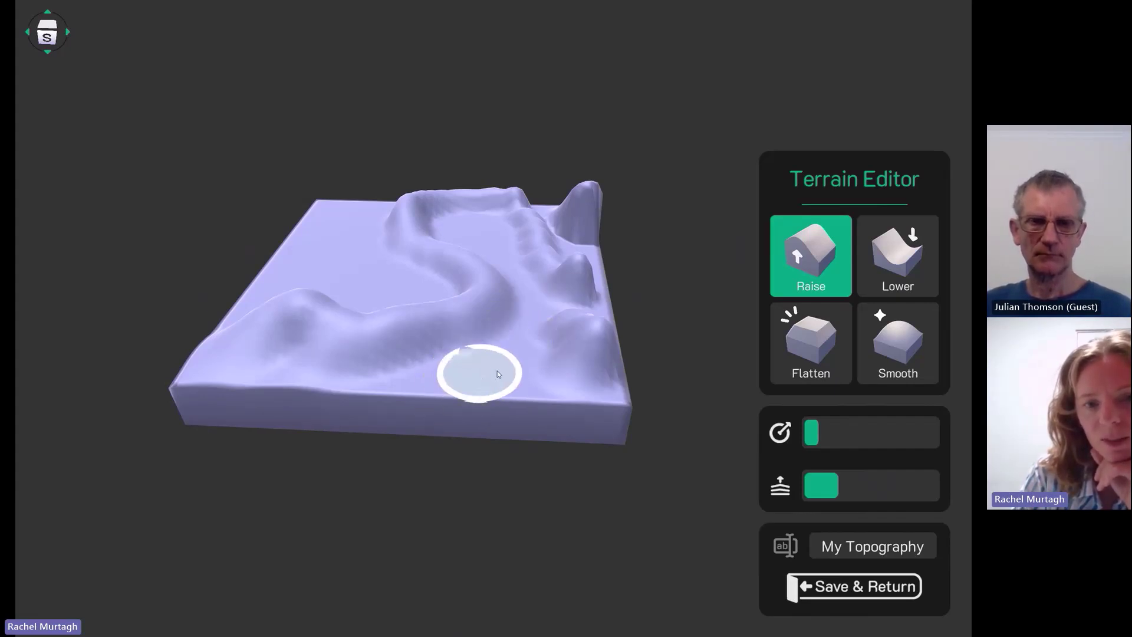
pyautogui.scroll(5, 497, 370)
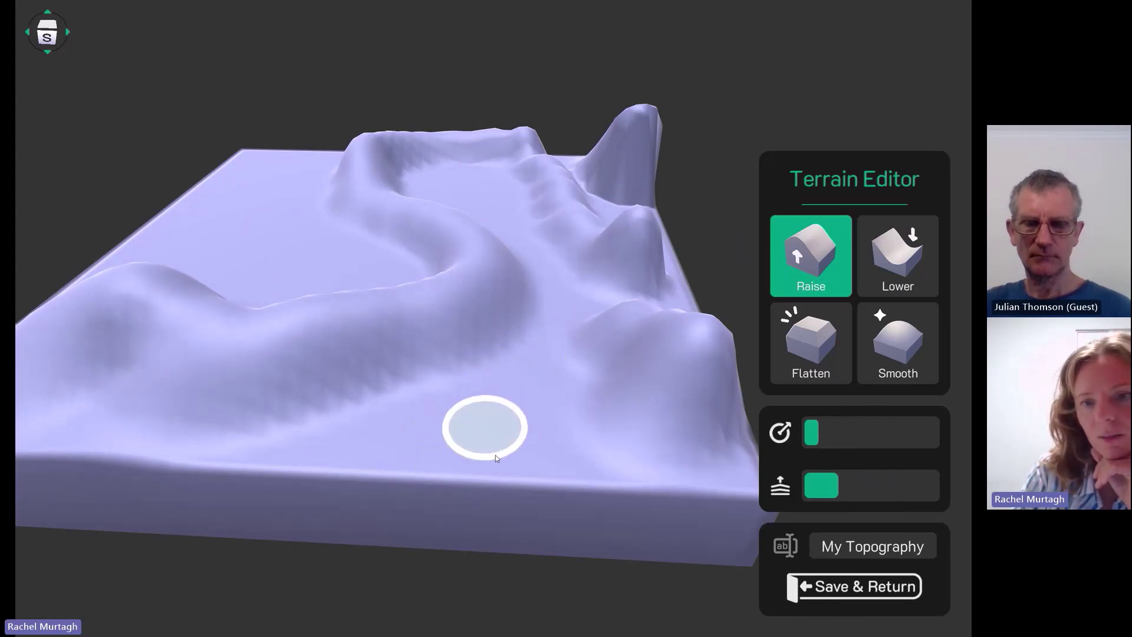
pyautogui.click(906, 258)
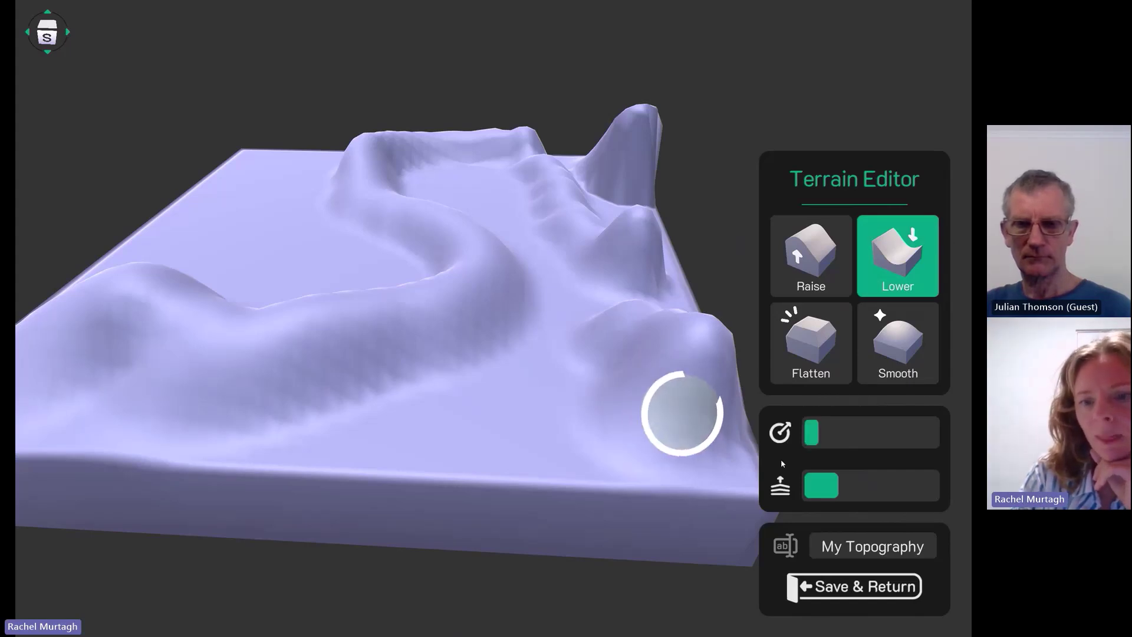
pyautogui.click(869, 485)
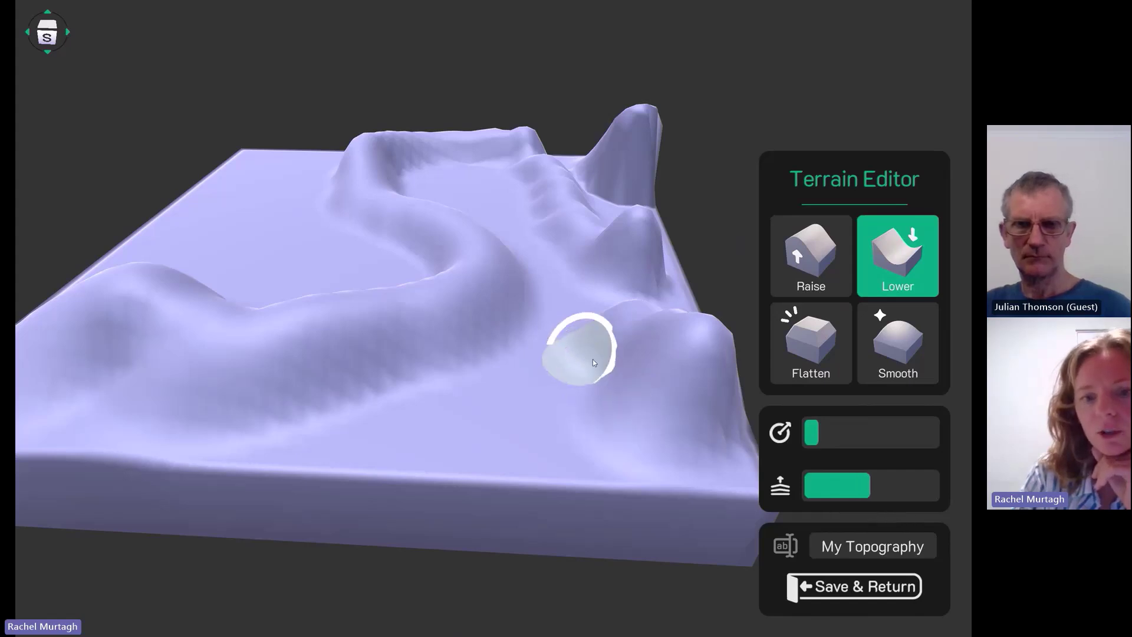
pyautogui.moveTo(589, 367)
pyautogui.mouseDown()
pyautogui.moveTo(449, 422)
pyautogui.moveTo(416, 484)
pyautogui.moveTo(412, 475)
pyautogui.moveTo(392, 487)
pyautogui.mouseUp()
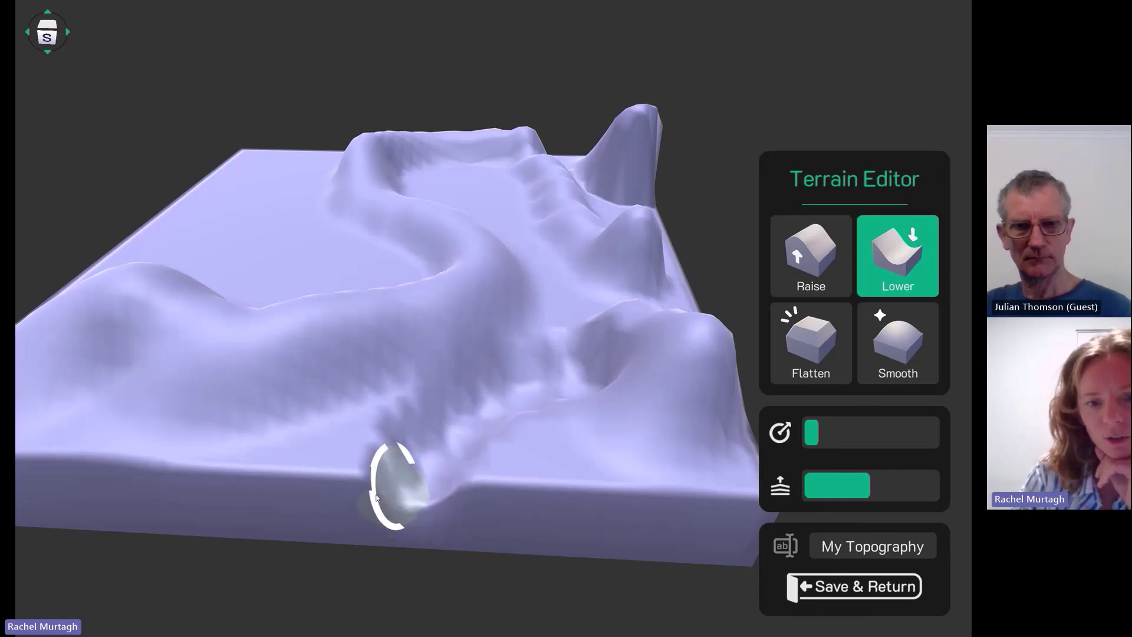
pyautogui.moveTo(685, 605)
pyautogui.mouseDown()
pyautogui.moveTo(673, 601)
pyautogui.moveTo(727, 586)
pyautogui.moveTo(708, 579)
pyautogui.moveTo(673, 592)
pyautogui.mouseUp()
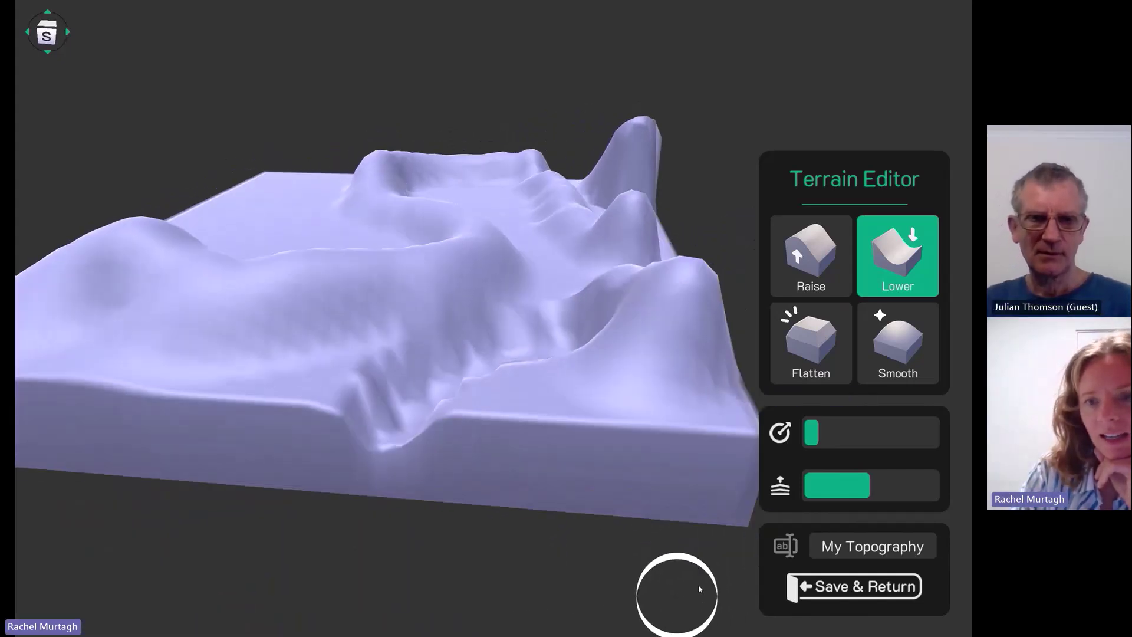
# Smooth the channel and its rough banks with a small brush at reduced strength
pyautogui.click(903, 335)
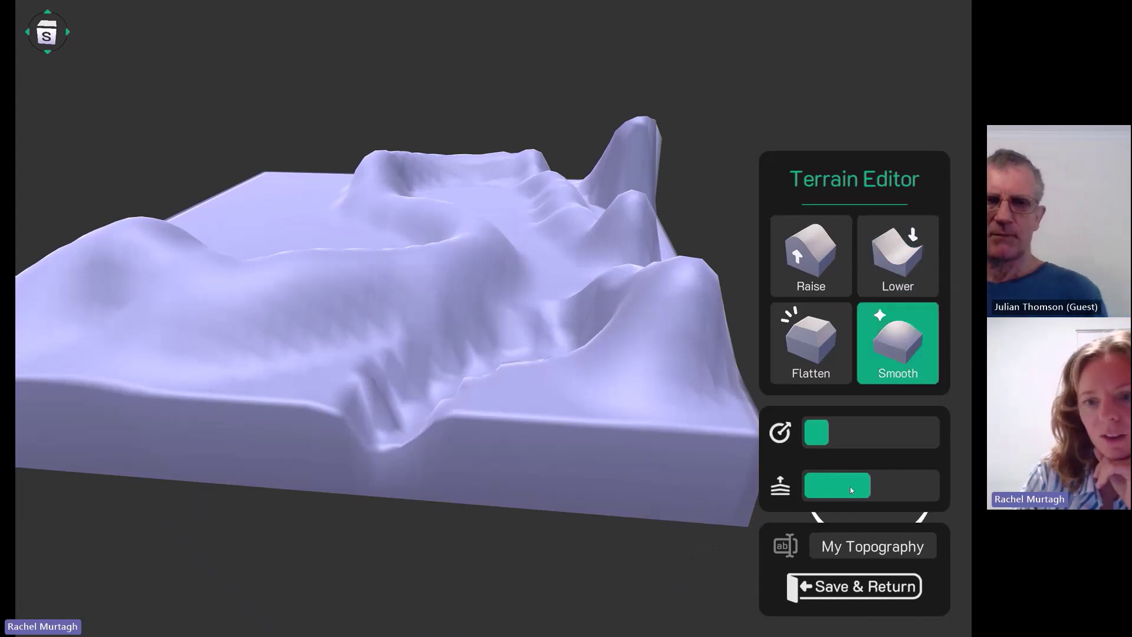
pyautogui.click(829, 488)
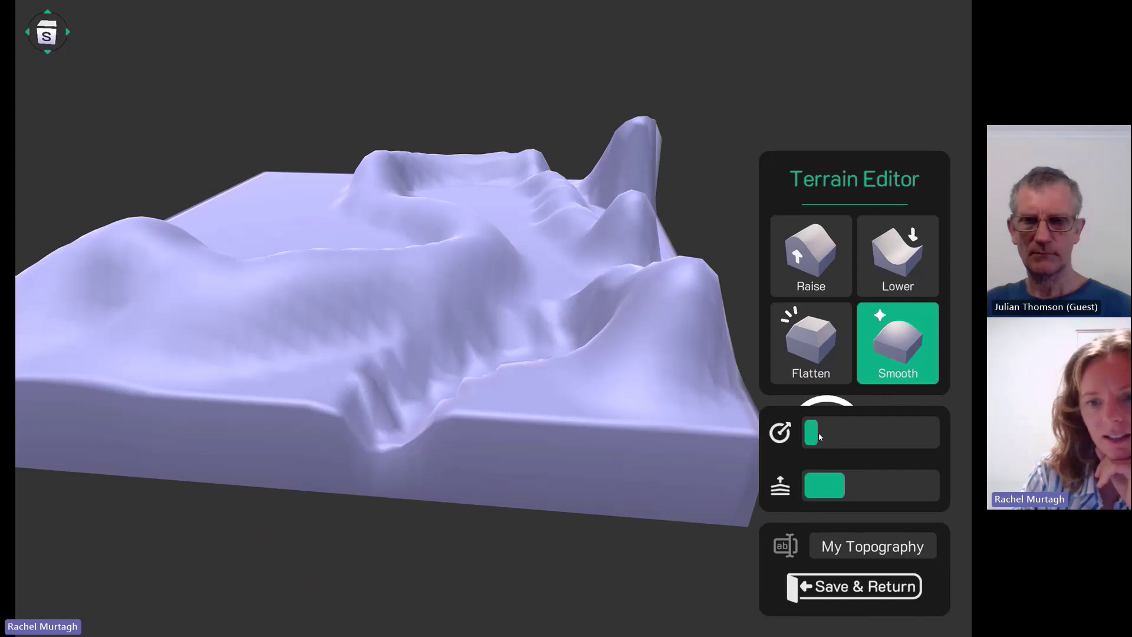
pyautogui.moveTo(515, 415)
pyautogui.mouseDown()
pyautogui.moveTo(475, 389)
pyautogui.moveTo(531, 327)
pyautogui.moveTo(389, 380)
pyautogui.moveTo(367, 422)
pyautogui.moveTo(375, 407)
pyautogui.mouseUp()
pyautogui.moveTo(435, 356)
pyautogui.mouseDown()
pyautogui.moveTo(541, 330)
pyautogui.moveTo(422, 416)
pyautogui.moveTo(462, 384)
pyautogui.moveTo(498, 376)
pyautogui.moveTo(402, 390)
pyautogui.moveTo(384, 409)
pyautogui.moveTo(480, 321)
pyautogui.moveTo(419, 359)
pyautogui.moveTo(367, 418)
pyautogui.moveTo(514, 324)
pyautogui.moveTo(426, 379)
pyautogui.moveTo(486, 333)
pyautogui.moveTo(391, 402)
pyautogui.moveTo(528, 321)
pyautogui.moveTo(564, 326)
pyautogui.moveTo(511, 267)
pyautogui.moveTo(248, 345)
pyautogui.moveTo(402, 333)
pyautogui.moveTo(545, 284)
pyautogui.moveTo(495, 414)
pyautogui.mouseUp()
pyautogui.moveTo(421, 560); pyautogui.dragTo(371, 561, button='middle')
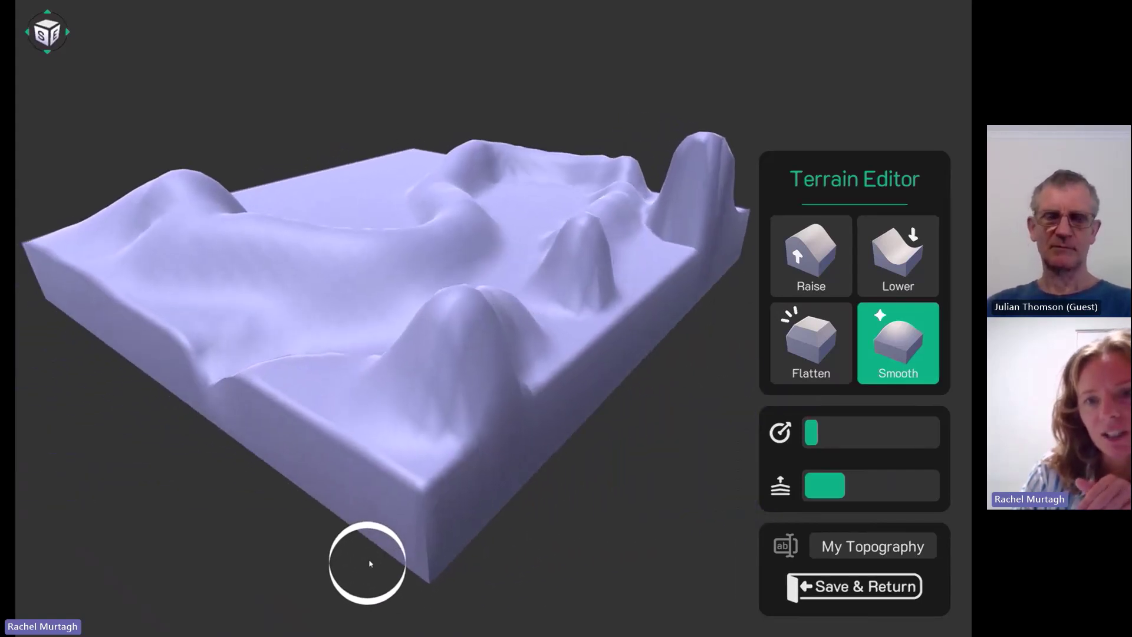
# Flatten the tall northeast peak into a raised ridge joining the neighbouring hill, and cut its inland flank down toward the low ground
pyautogui.click(808, 337)
pyautogui.moveTo(675, 383)
pyautogui.mouseDown(button='middle')
pyautogui.moveTo(517, 422)
pyautogui.moveTo(531, 420)
pyautogui.mouseUp(button='middle')
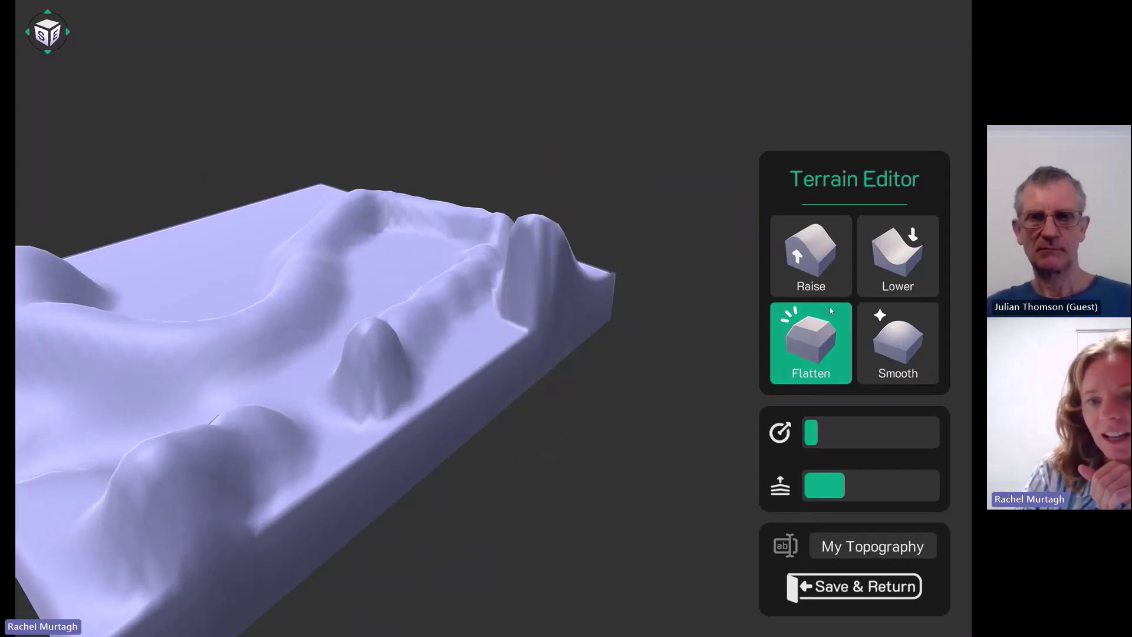
pyautogui.moveTo(581, 227); pyautogui.dragTo(537, 227)
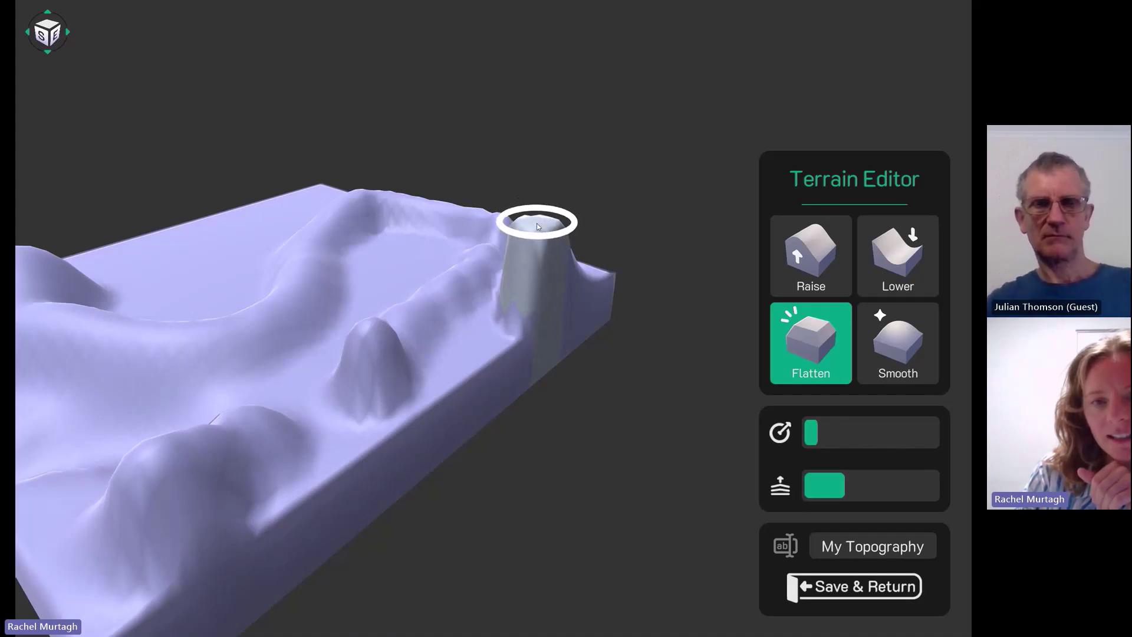
pyautogui.moveTo(585, 508); pyautogui.dragTo(667, 499, button='middle')
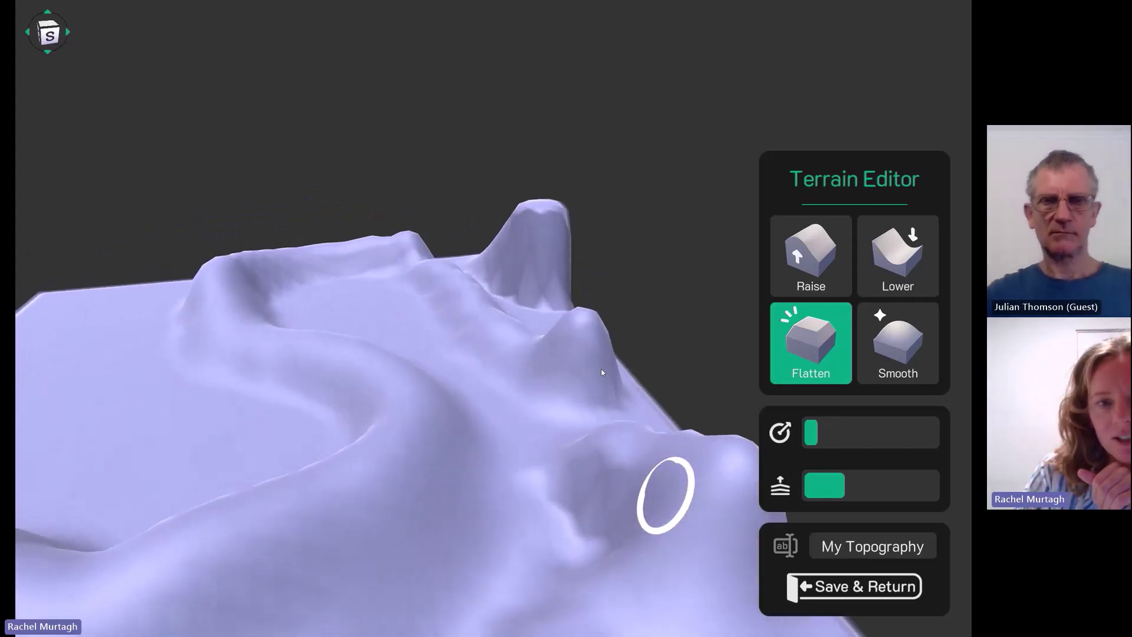
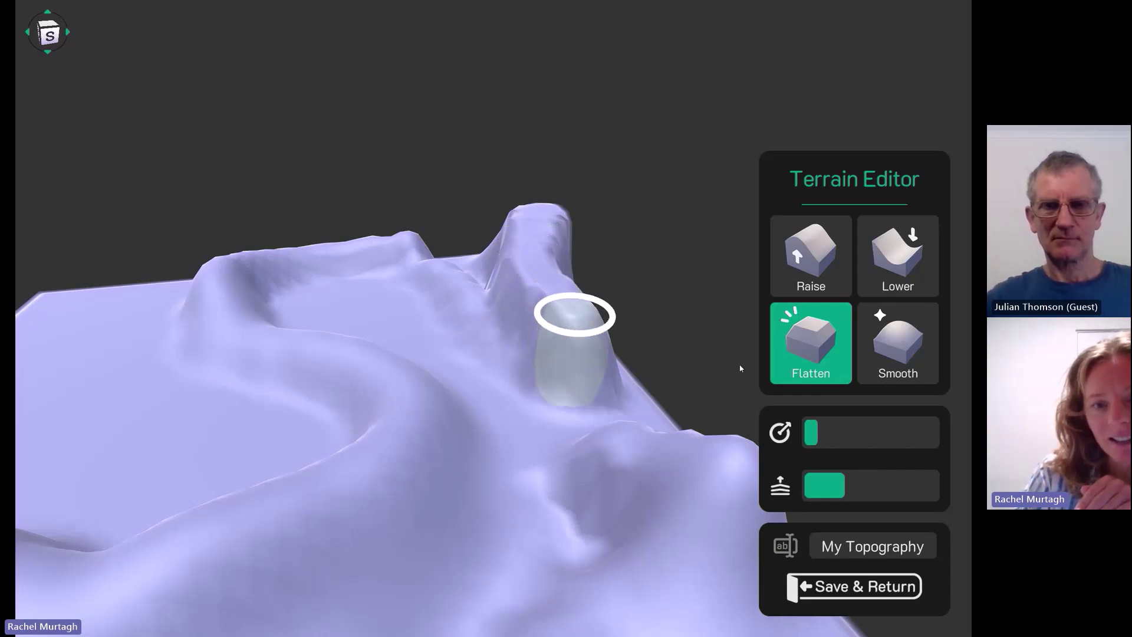
pyautogui.moveTo(664, 278); pyautogui.dragTo(743, 305)
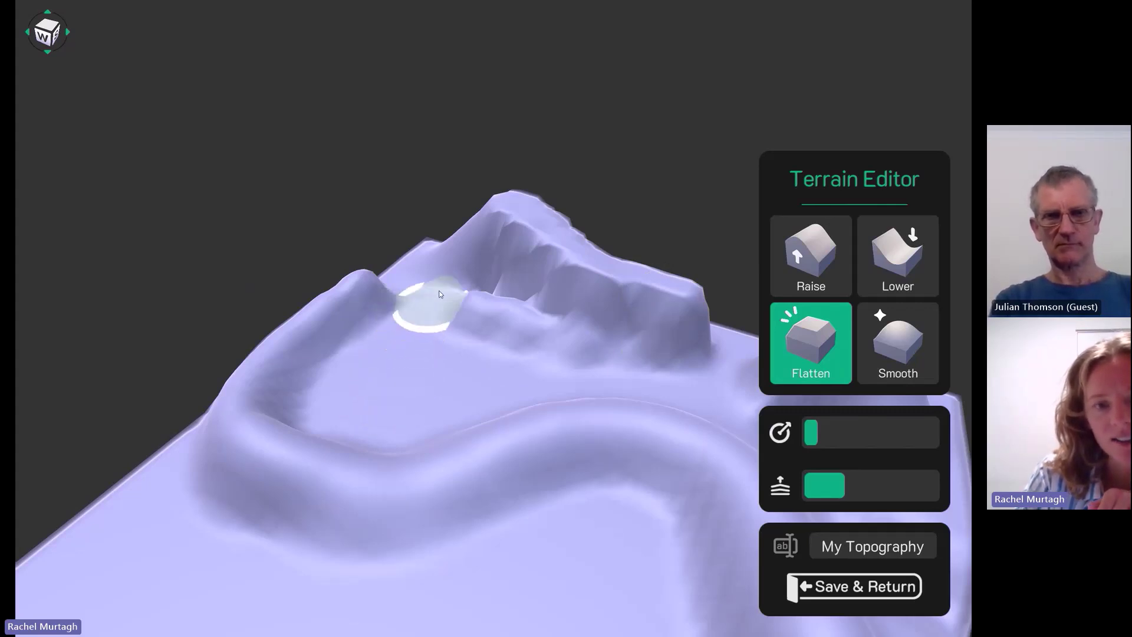
pyautogui.moveTo(501, 267)
pyautogui.mouseDown()
pyautogui.moveTo(493, 245)
pyautogui.moveTo(513, 245)
pyautogui.mouseUp()
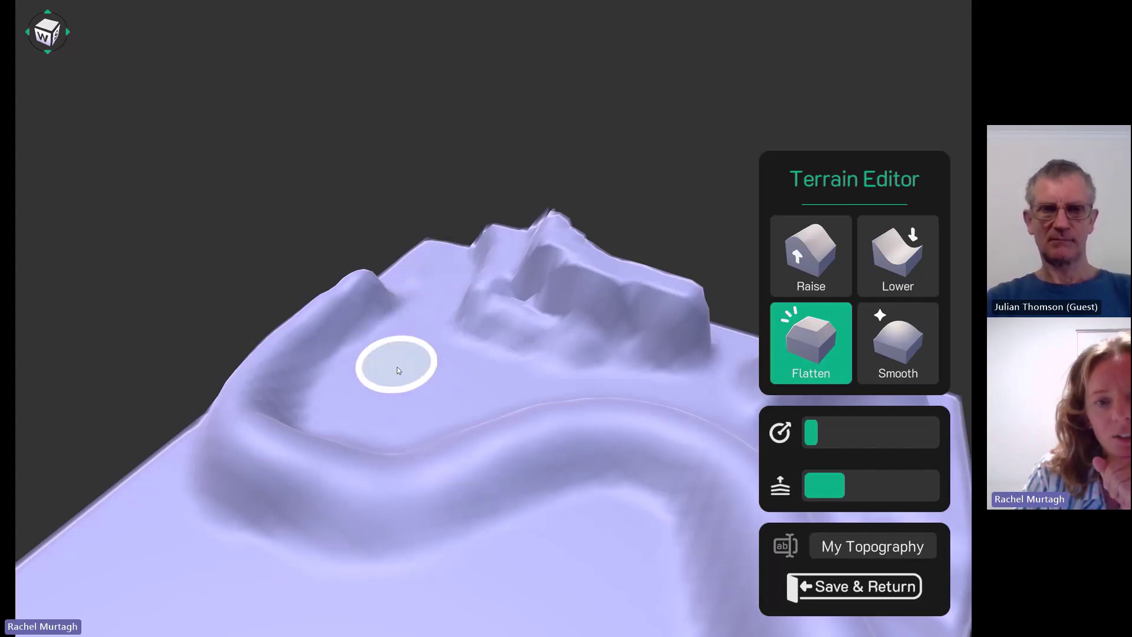
# Flatten the crest and inner side of the winding ridge into a broad, low terrace
pyautogui.scroll(-4, 404, 397)
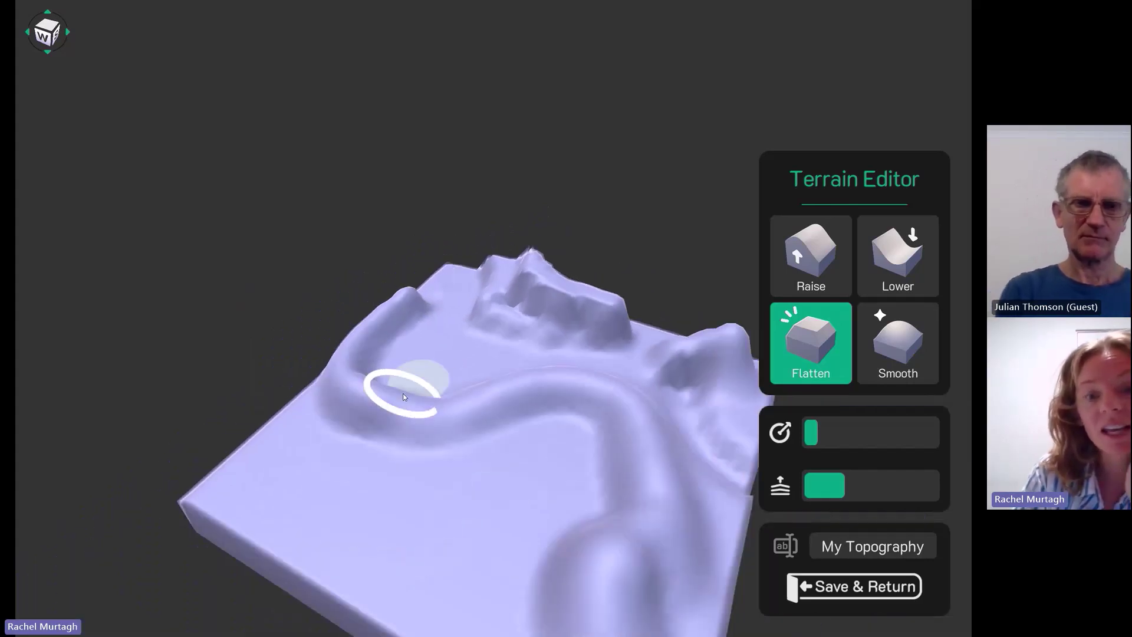
pyautogui.scroll(-2, 522, 440)
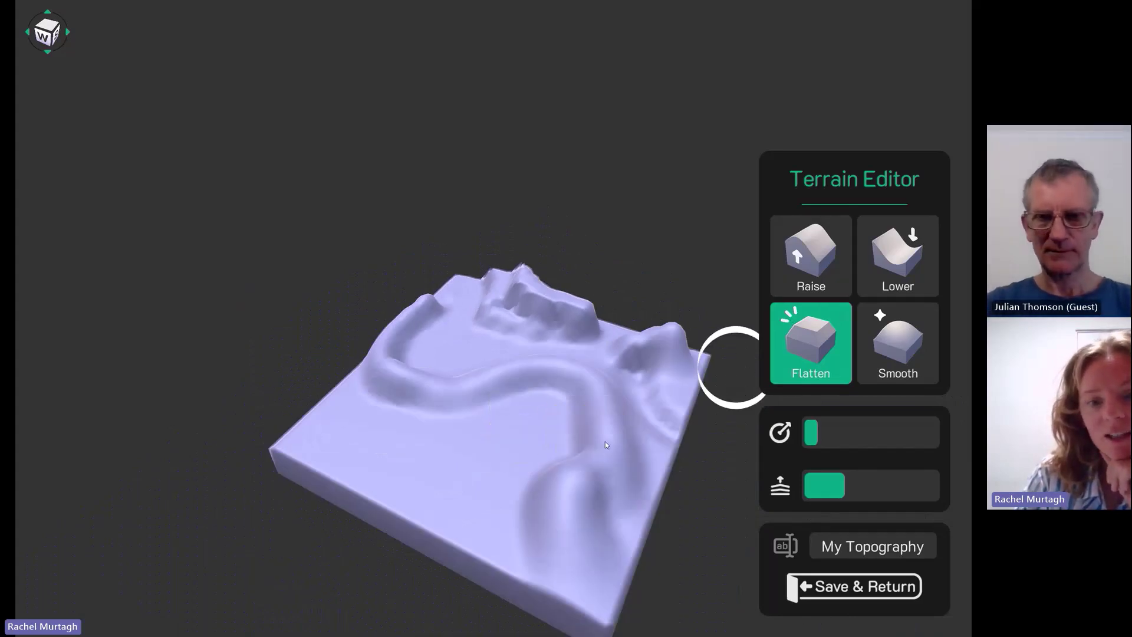
pyautogui.moveTo(560, 469)
pyautogui.mouseDown()
pyautogui.moveTo(569, 498)
pyautogui.moveTo(614, 423)
pyautogui.moveTo(602, 416)
pyautogui.moveTo(570, 455)
pyautogui.moveTo(576, 398)
pyautogui.moveTo(533, 382)
pyautogui.moveTo(393, 385)
pyautogui.moveTo(441, 530)
pyautogui.mouseUp()
pyautogui.scroll(2, 353, 554)
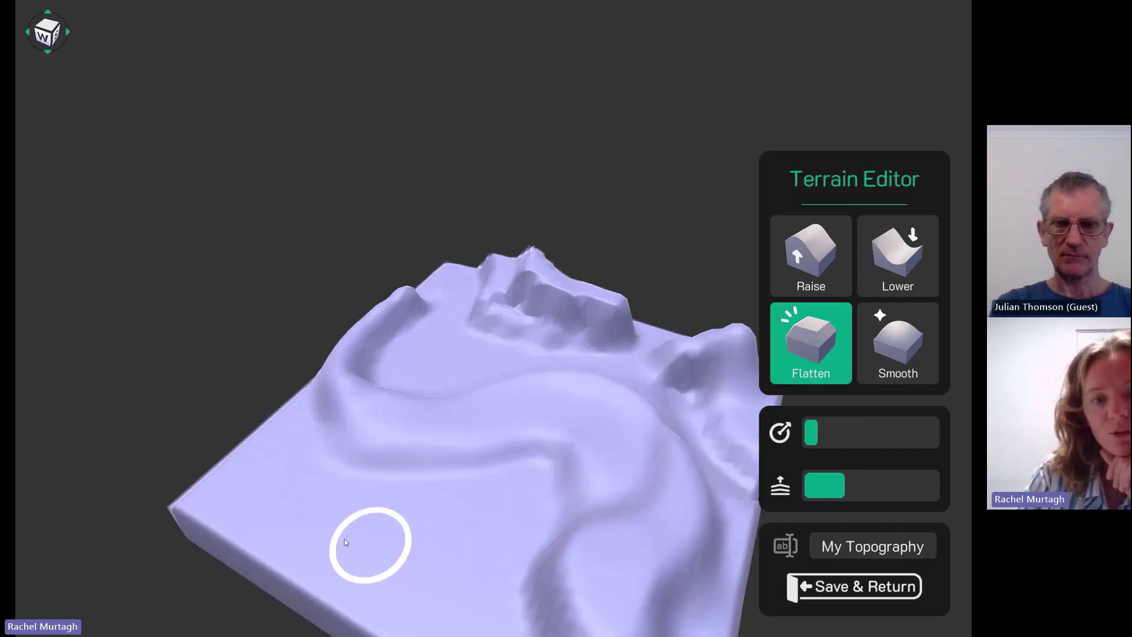
pyautogui.moveTo(153, 391)
pyautogui.mouseDown()
pyautogui.moveTo(328, 366)
pyautogui.moveTo(250, 386)
pyautogui.moveTo(148, 378)
pyautogui.mouseUp()
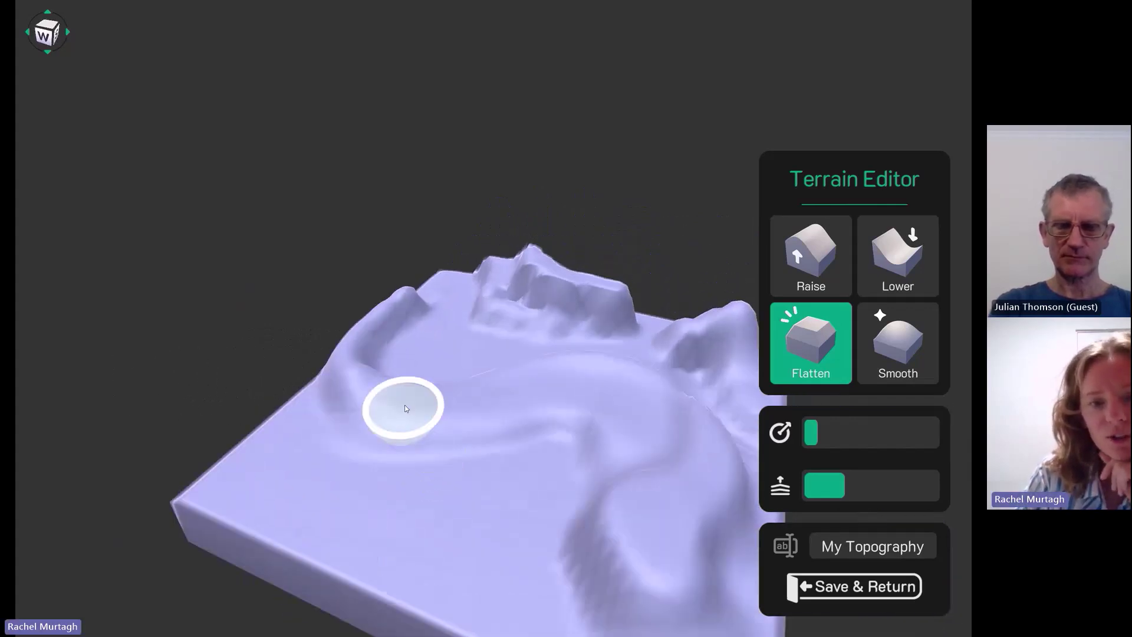
pyautogui.scroll(-5, 404, 408)
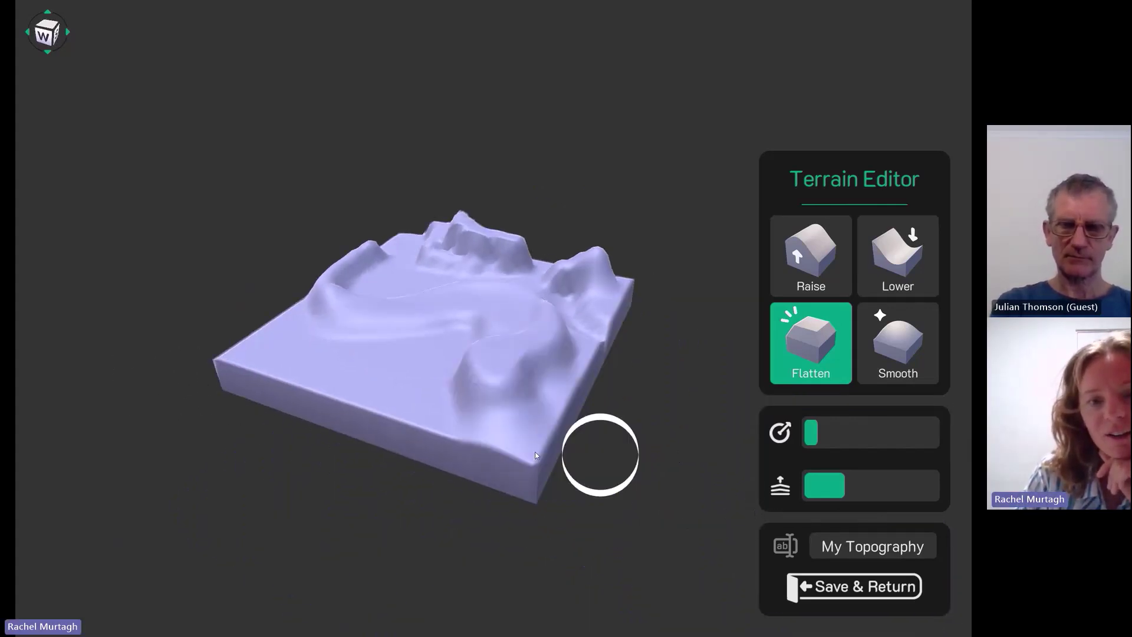
# Raise a rounded hill near the northwest corner of the slab and view the terrain from the south side
pyautogui.moveTo(597, 455); pyautogui.dragTo(521, 457, button='middle')
pyautogui.click(820, 265)
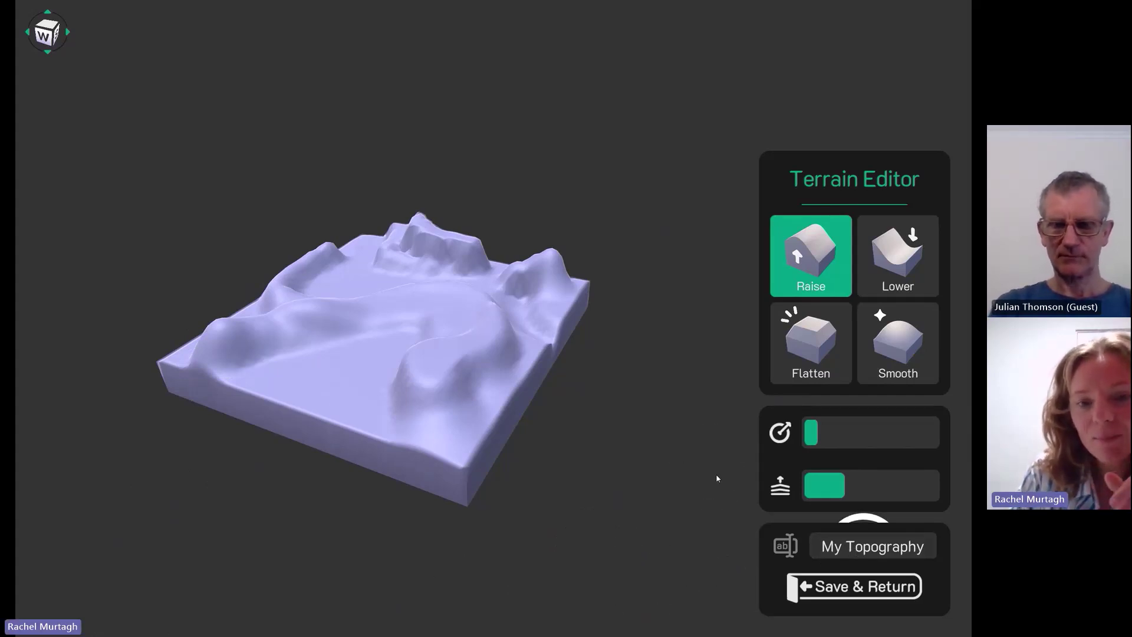
pyautogui.moveTo(678, 458); pyautogui.dragTo(609, 454, button='middle')
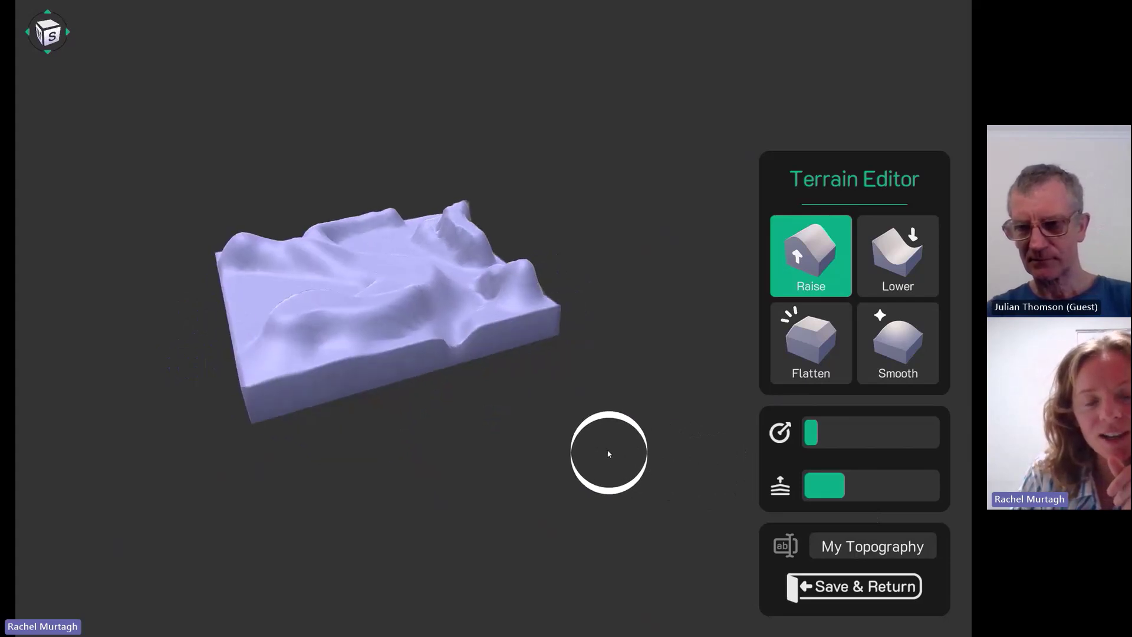
# Save the sculpted terrain with the name My Topography and return to the block model
pyautogui.scroll(5, 557, 431)
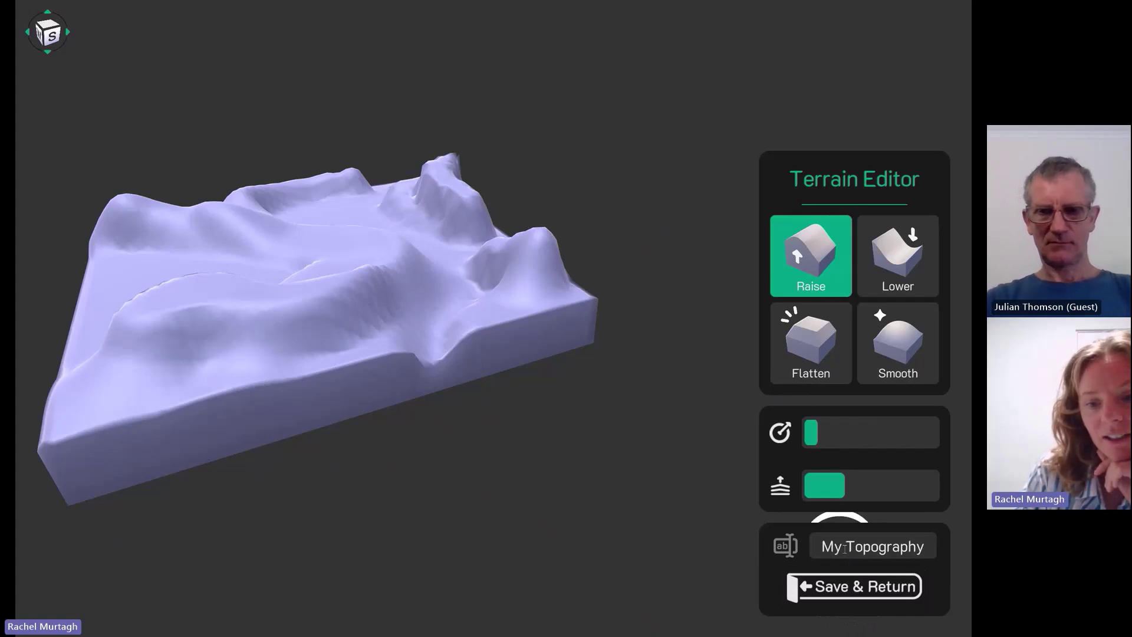
pyautogui.moveTo(924, 547); pyautogui.dragTo(821, 547)
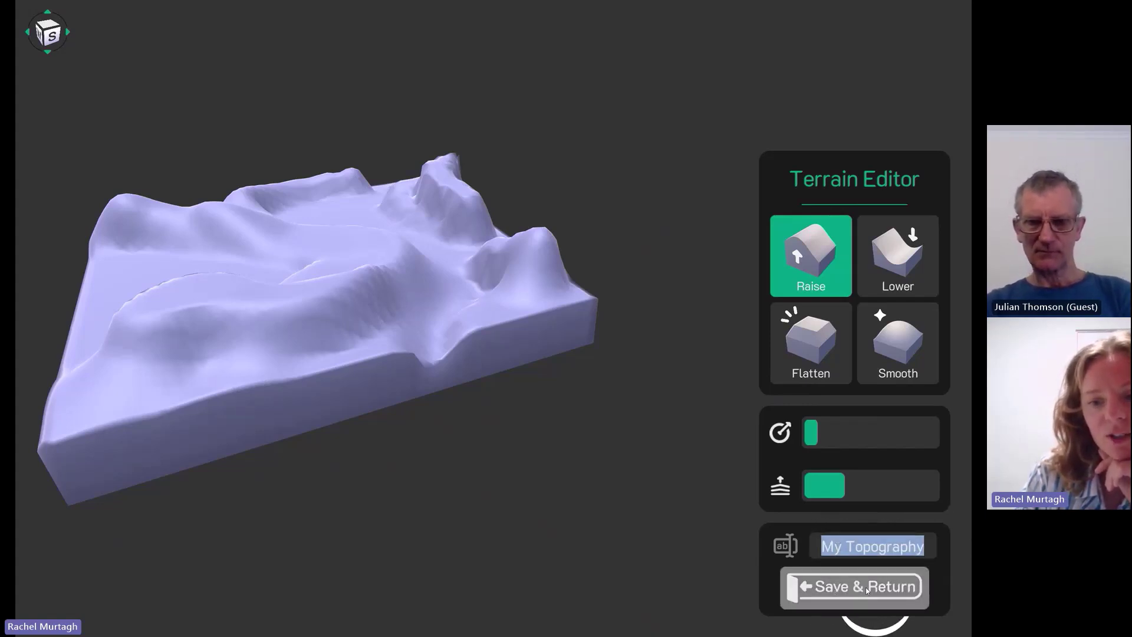
pyautogui.click(867, 587)
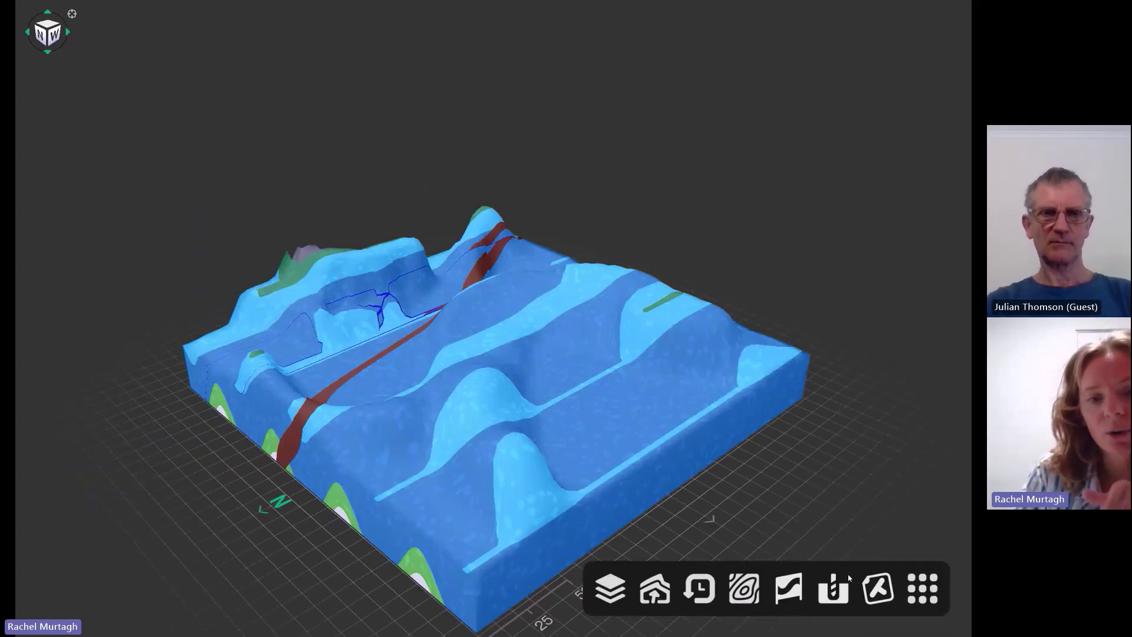
# Examine the folded, faulted beds and the dike across the sculpted terrain from the north and south sides
pyautogui.moveTo(435, 515); pyautogui.dragTo(419, 468, button='right')
pyautogui.moveTo(331, 512); pyautogui.dragTo(419, 502)
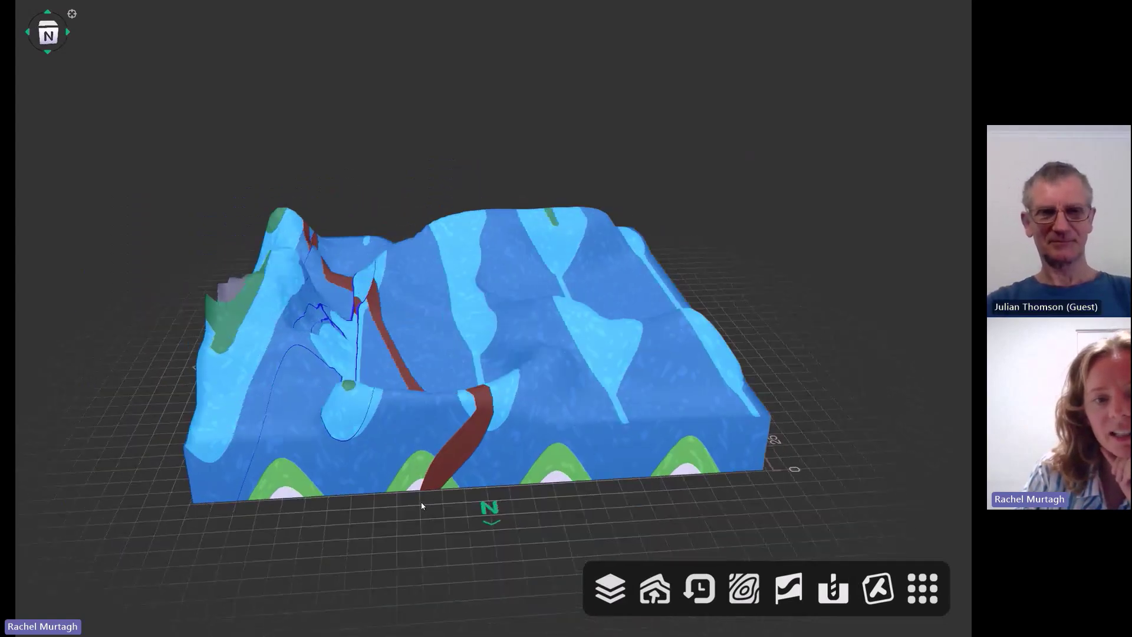
pyautogui.moveTo(399, 509); pyautogui.dragTo(59, 500)
pyautogui.moveTo(617, 455); pyautogui.dragTo(589, 403, button='right')
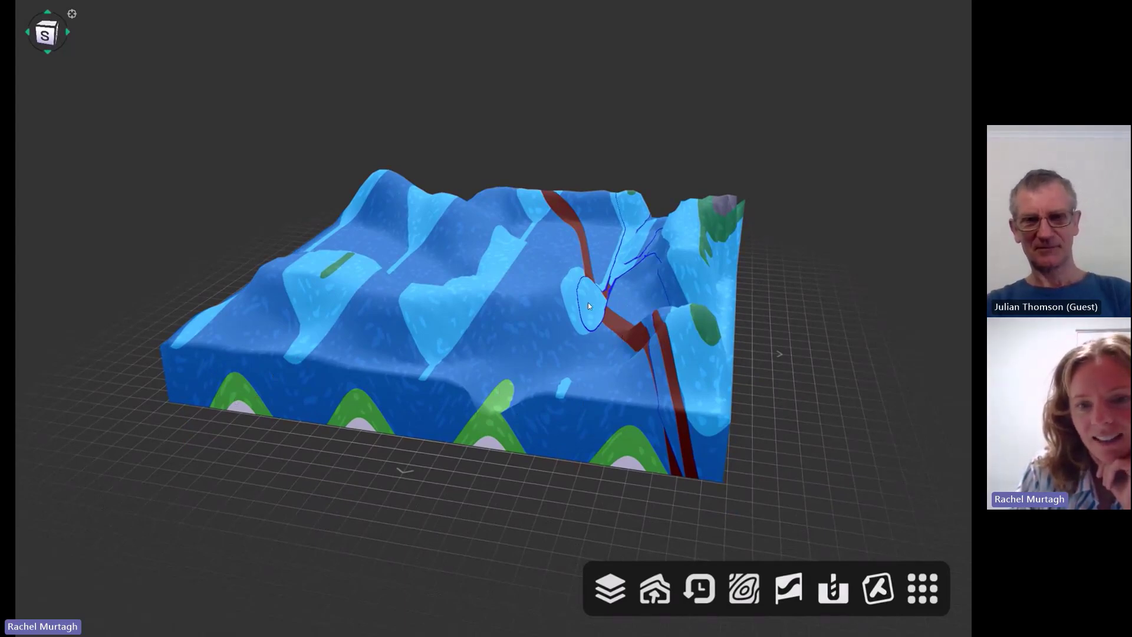
pyautogui.moveTo(800, 399); pyautogui.dragTo(597, 384)
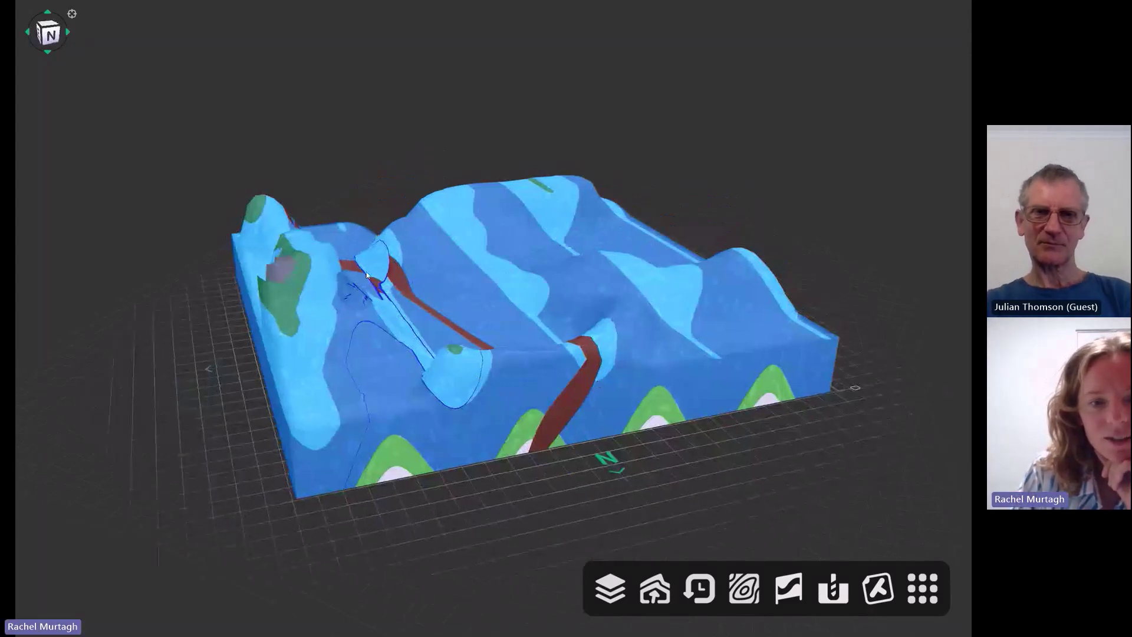
pyautogui.scroll(5, 393, 365)
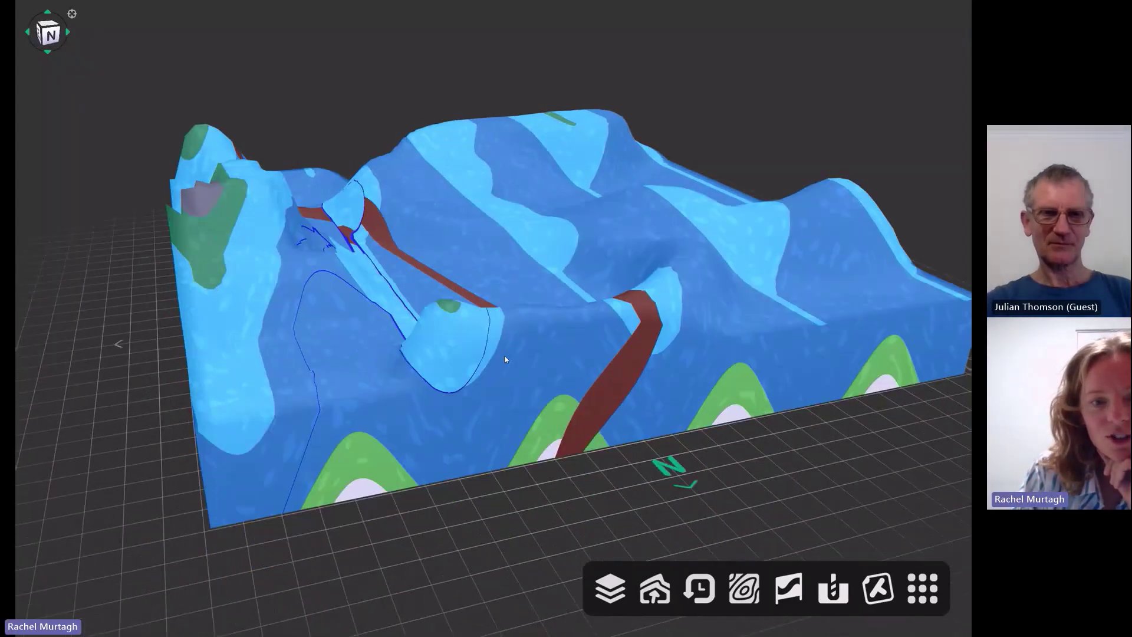
pyautogui.moveTo(423, 389)
pyautogui.mouseDown()
pyautogui.moveTo(561, 411)
pyautogui.moveTo(682, 399)
pyautogui.moveTo(601, 407)
pyautogui.moveTo(313, 389)
pyautogui.moveTo(935, 387)
pyautogui.moveTo(436, 399)
pyautogui.mouseUp()
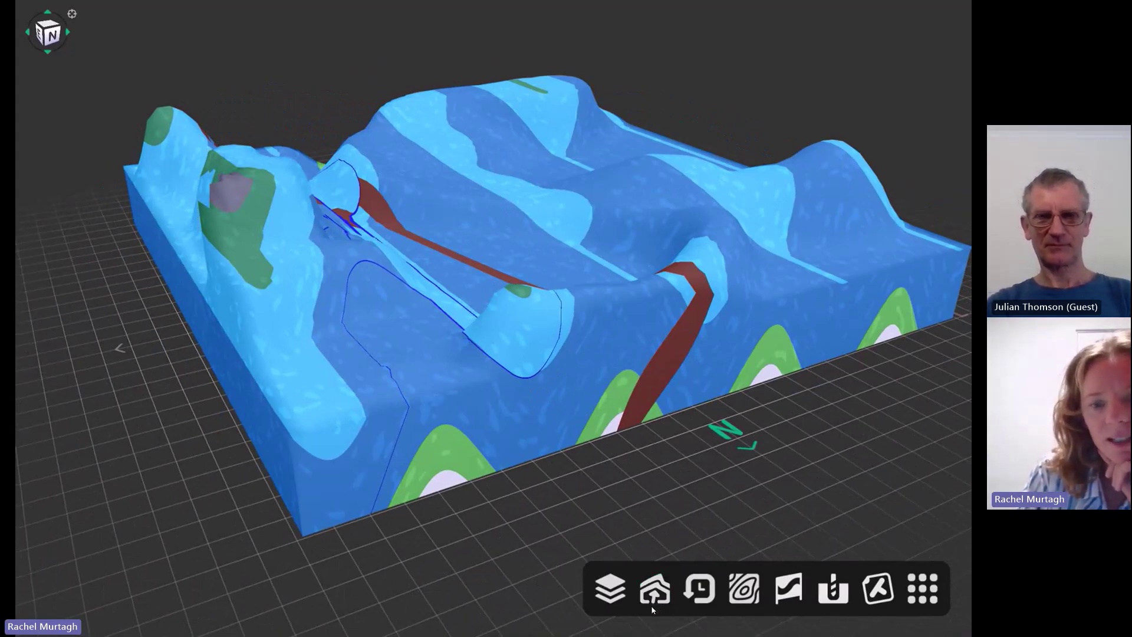
# Delete the Fault event from the model's history
pyautogui.click(701, 590)
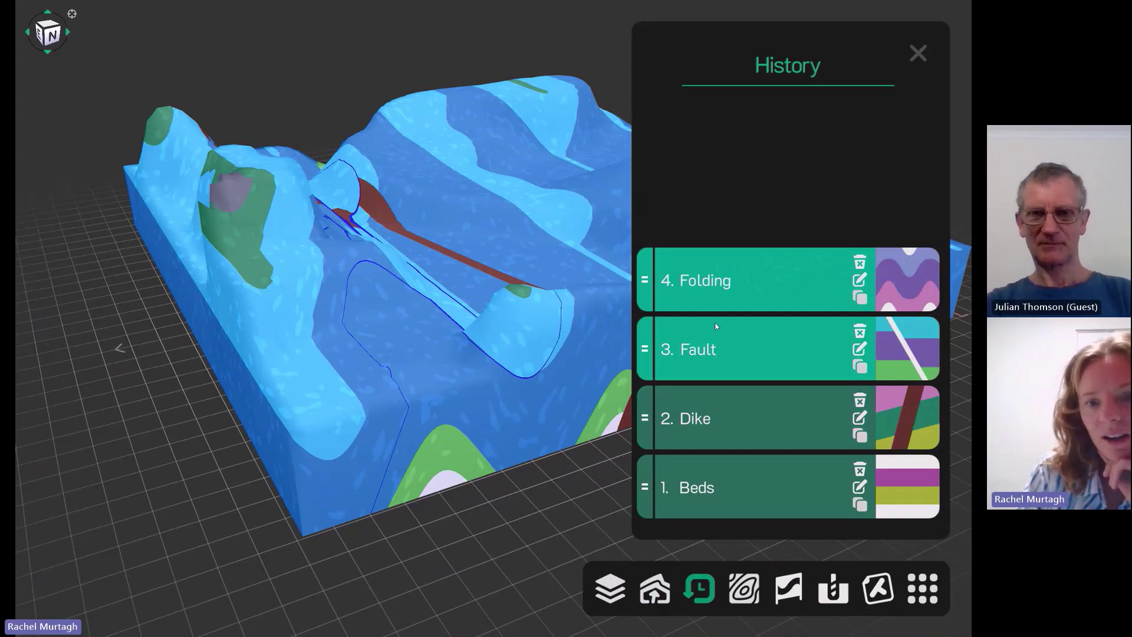
pyautogui.click(725, 347)
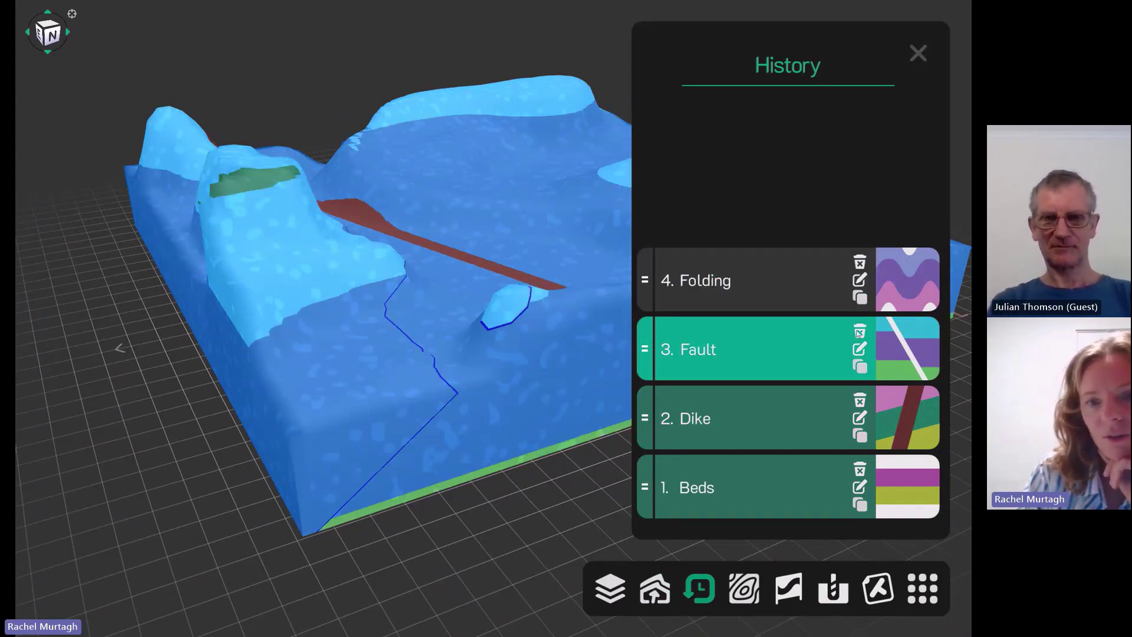
pyautogui.click(860, 333)
# Examine the dike and folded bed outcrops without the fault from low and overhead angles, and close the history
pyautogui.moveTo(448, 349); pyautogui.dragTo(319, 338)
pyautogui.scroll(-5, 319, 342)
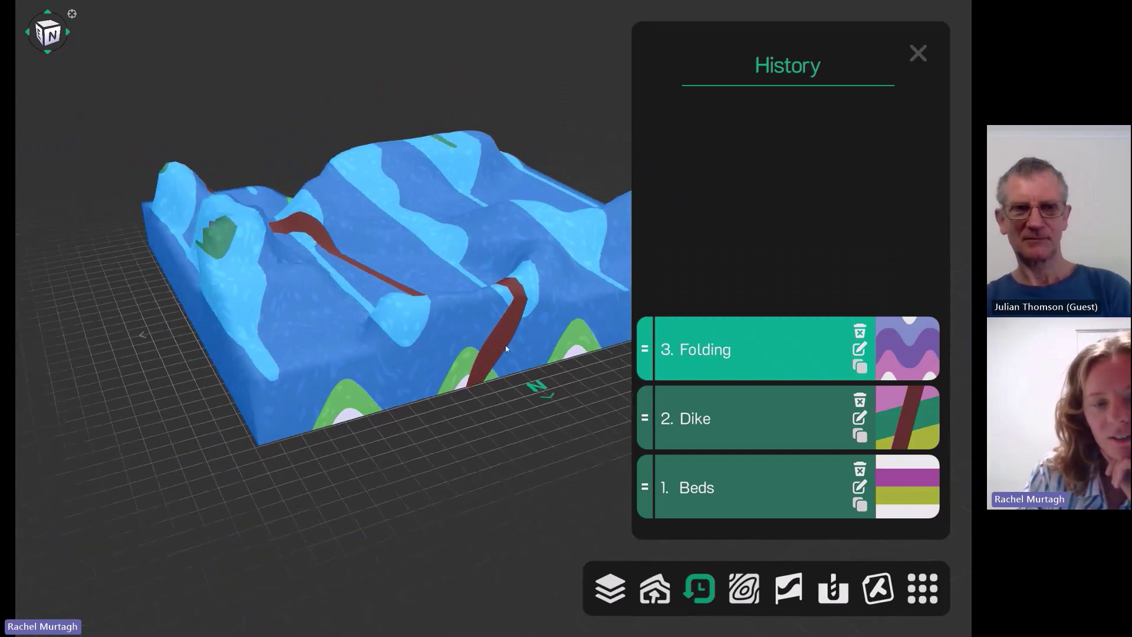
pyautogui.moveTo(505, 345); pyautogui.dragTo(422, 350, button='right')
pyautogui.click(734, 417)
pyautogui.moveTo(361, 405); pyautogui.dragTo(191, 365)
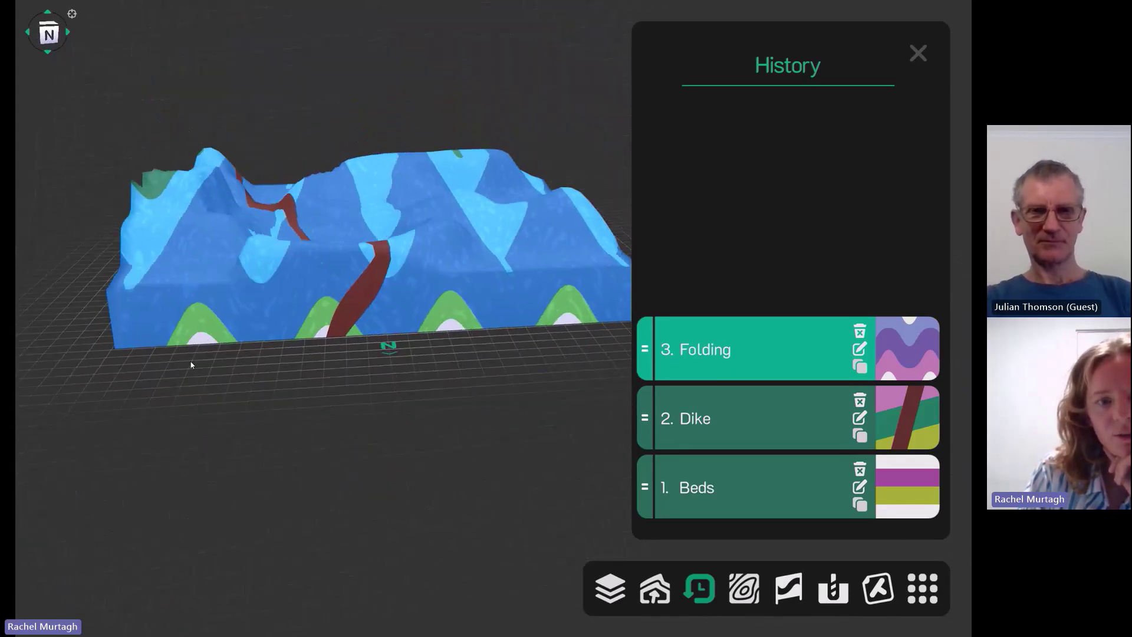
pyautogui.moveTo(390, 309); pyautogui.dragTo(380, 340)
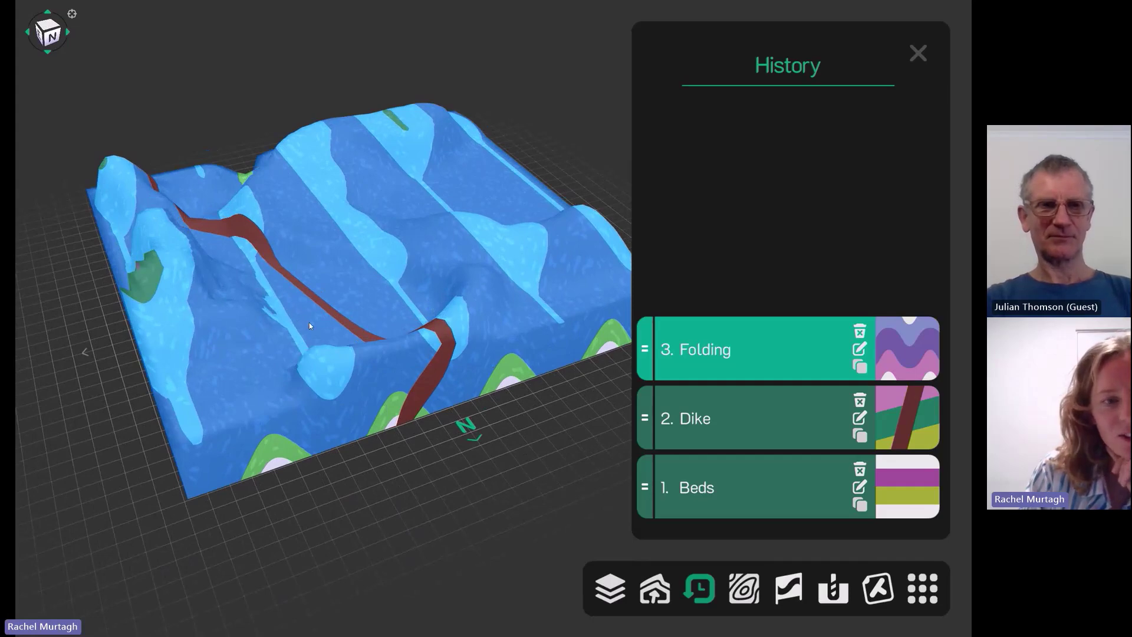
pyautogui.moveTo(274, 308); pyautogui.dragTo(478, 452)
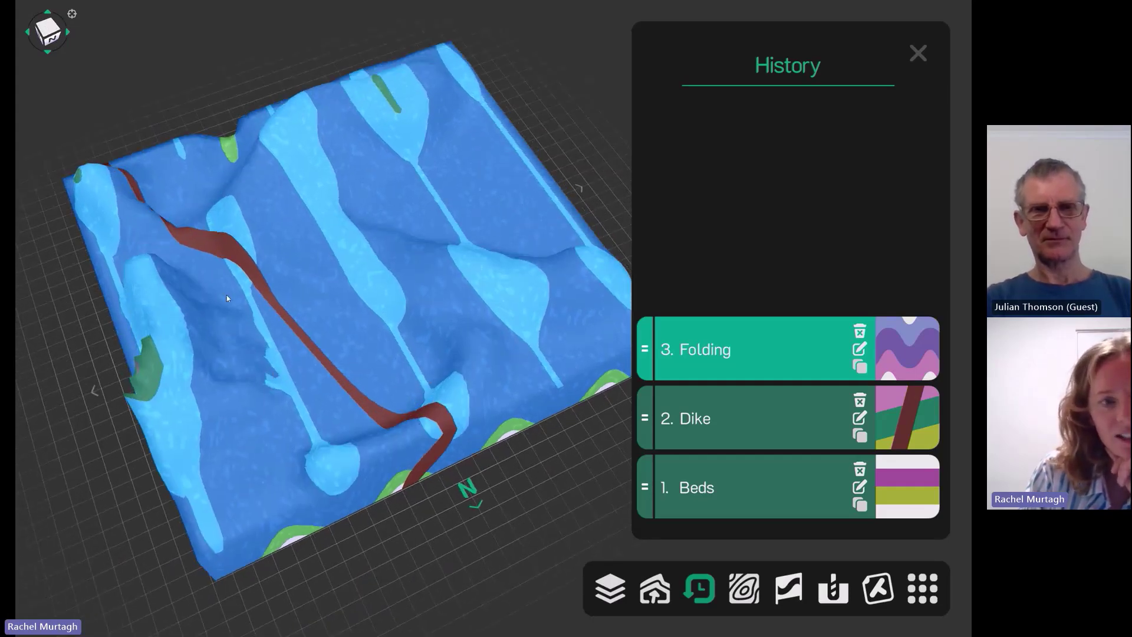
pyautogui.moveTo(313, 344); pyautogui.dragTo(395, 511)
pyautogui.moveTo(392, 449); pyautogui.dragTo(387, 392)
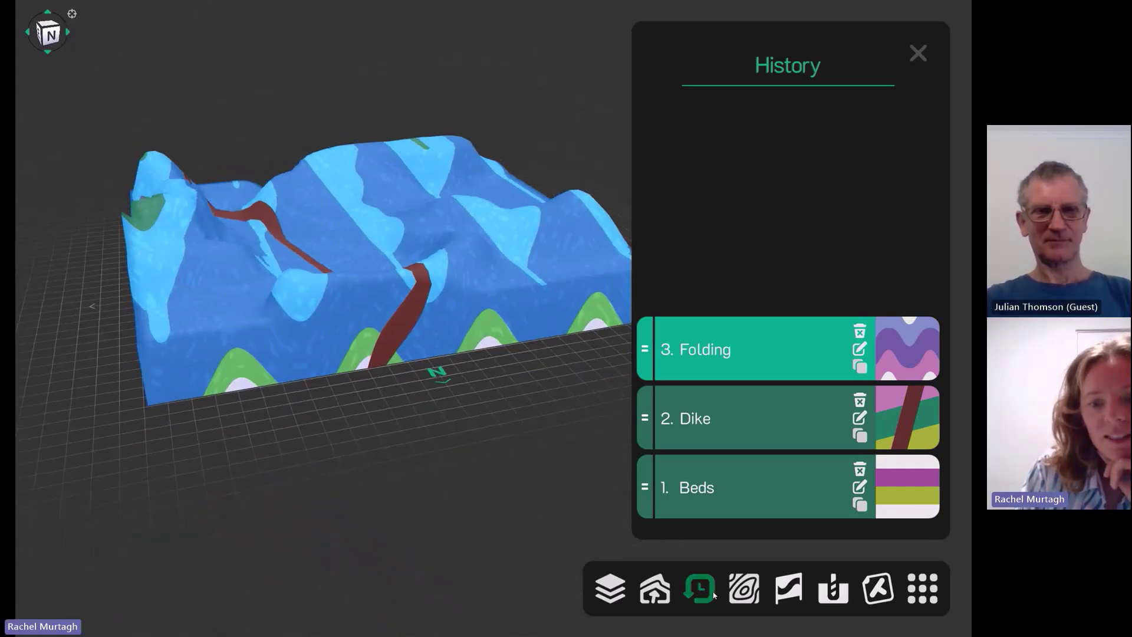
pyautogui.click(918, 53)
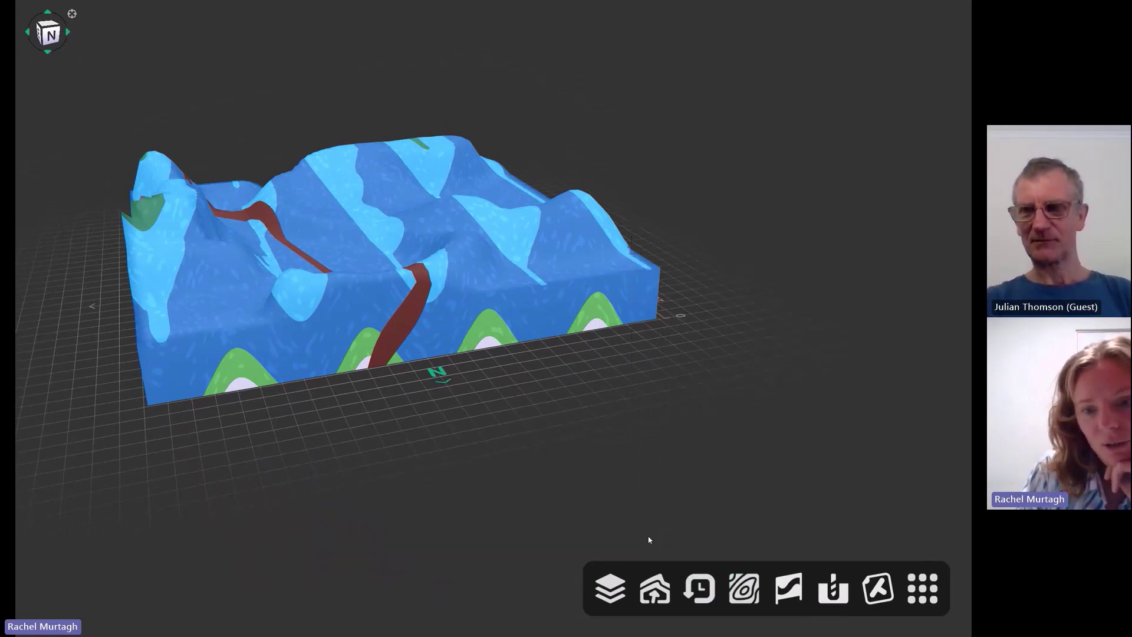
# Create a diagonal cross-section and move its northeast end a short way in from the block's corner
pyautogui.click(794, 585)
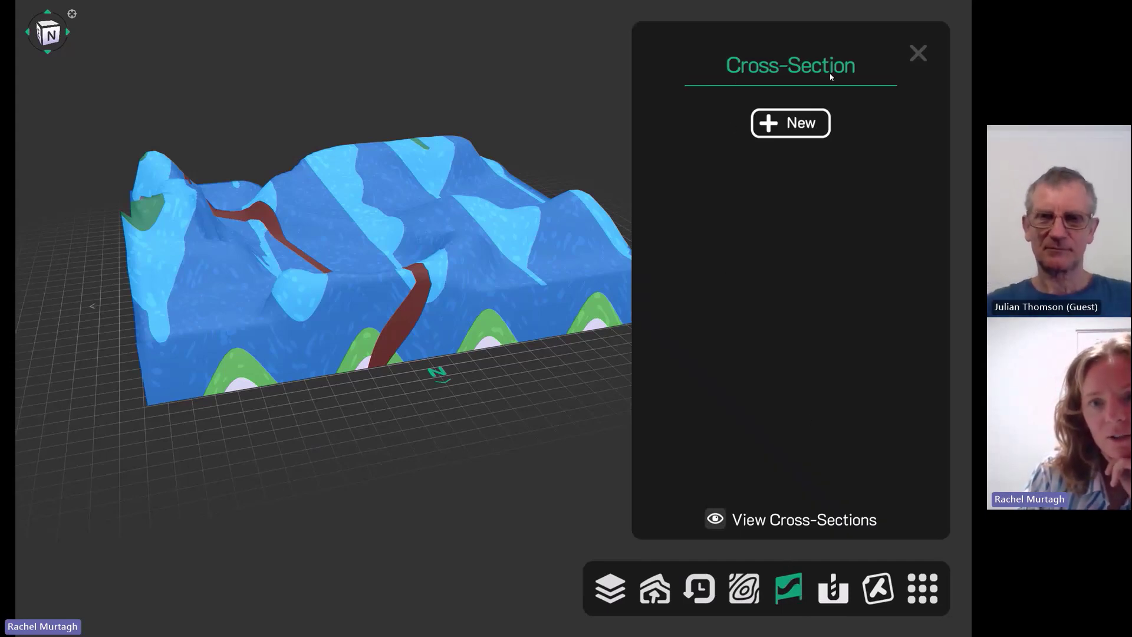
pyautogui.moveTo(434, 265); pyautogui.dragTo(400, 313, button='right')
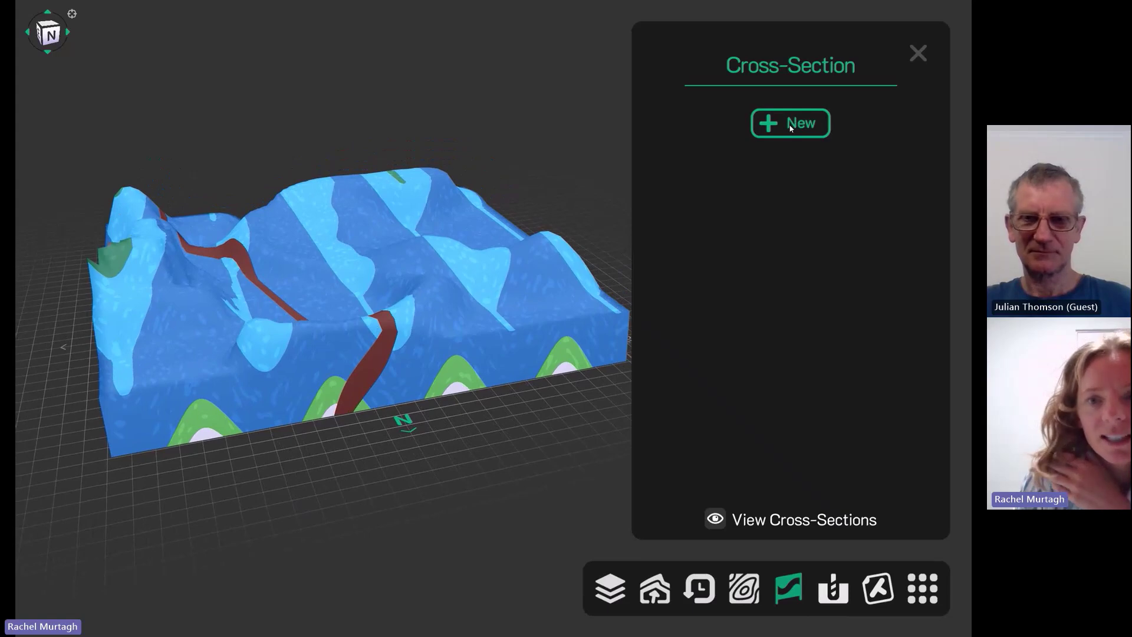
pyautogui.click(790, 127)
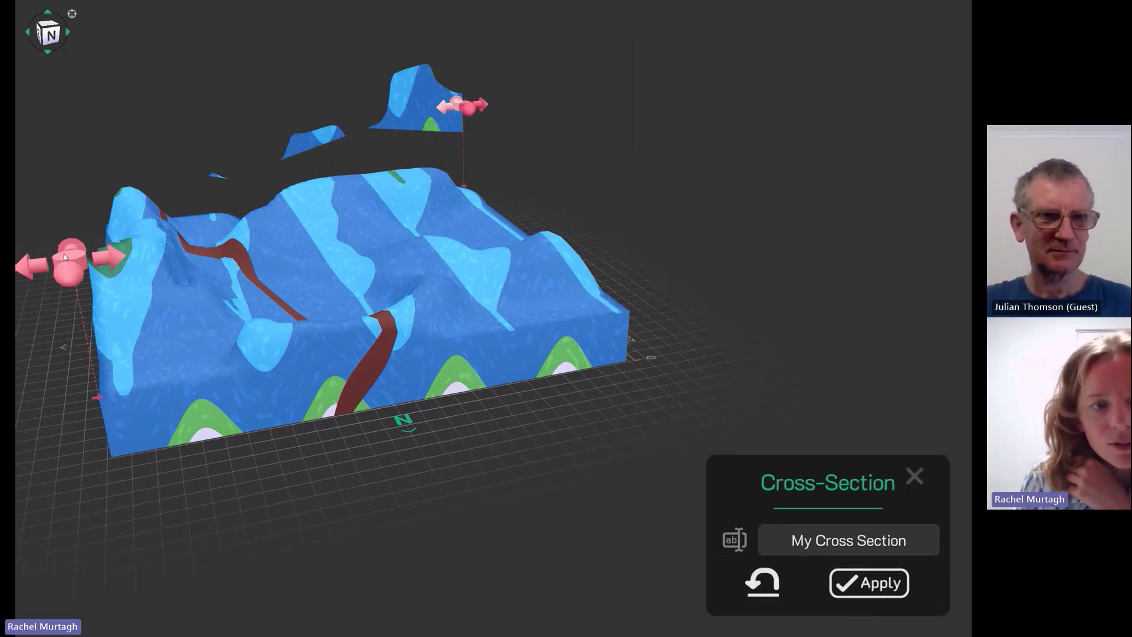
pyautogui.moveTo(76, 257); pyautogui.dragTo(113, 278)
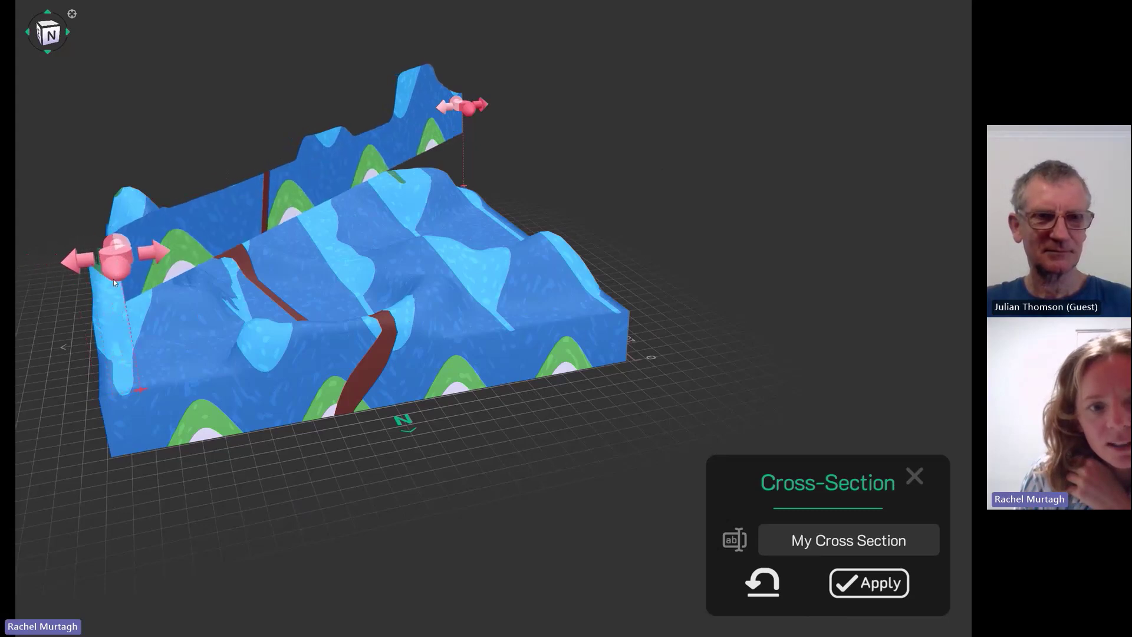
# Move the cross-section's ends so it runs near the northern edge, from beside the dike to the western edge
pyautogui.moveTo(456, 370); pyautogui.dragTo(475, 397, button='right')
pyautogui.moveTo(284, 415); pyautogui.dragTo(265, 400)
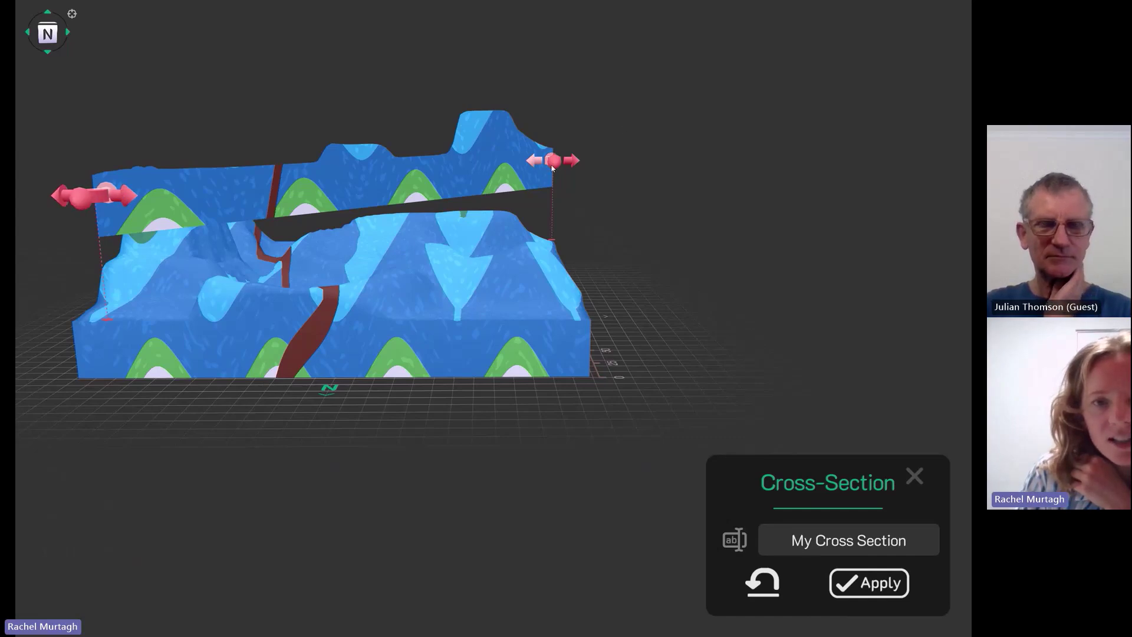
pyautogui.moveTo(405, 349); pyautogui.dragTo(423, 443)
pyautogui.scroll(-3, 422, 436)
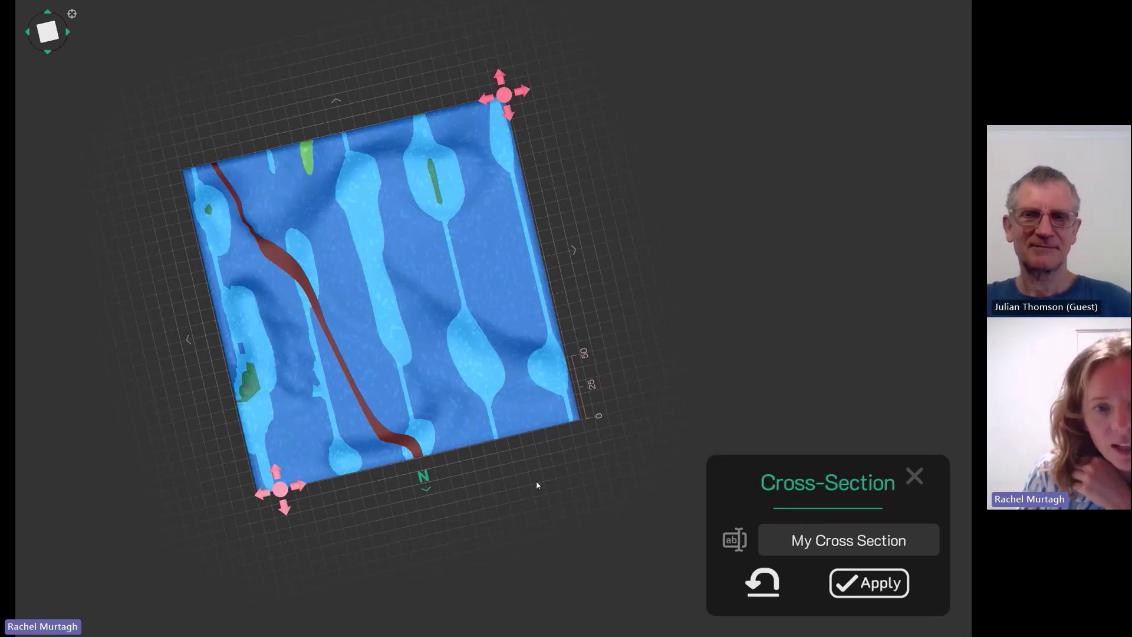
pyautogui.moveTo(536, 488); pyautogui.dragTo(460, 363)
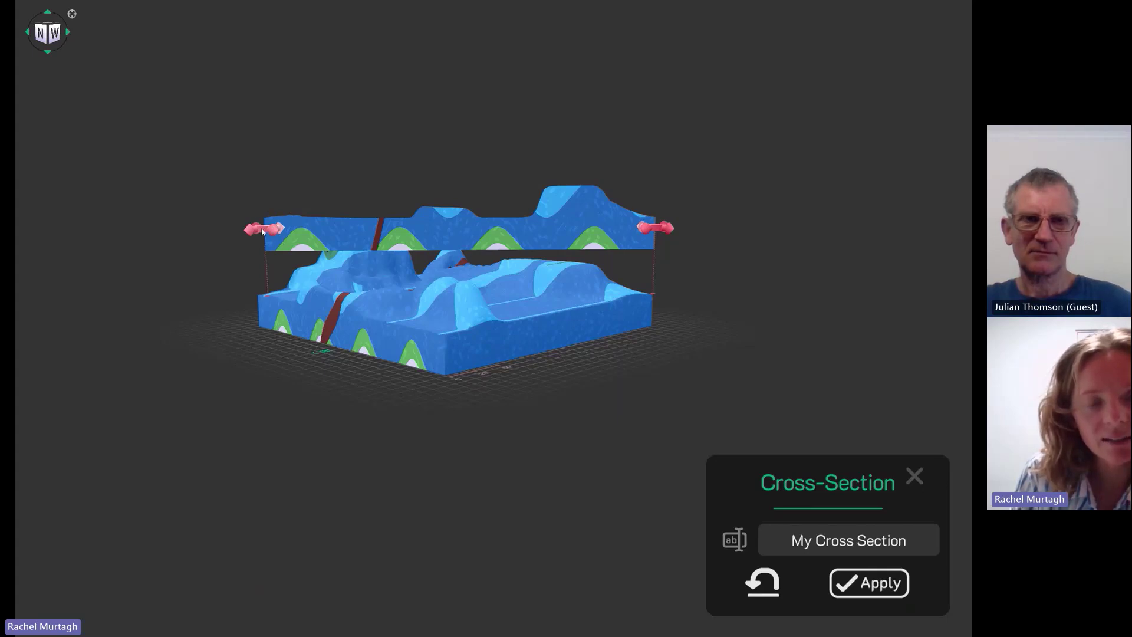
pyautogui.moveTo(269, 234); pyautogui.dragTo(325, 312)
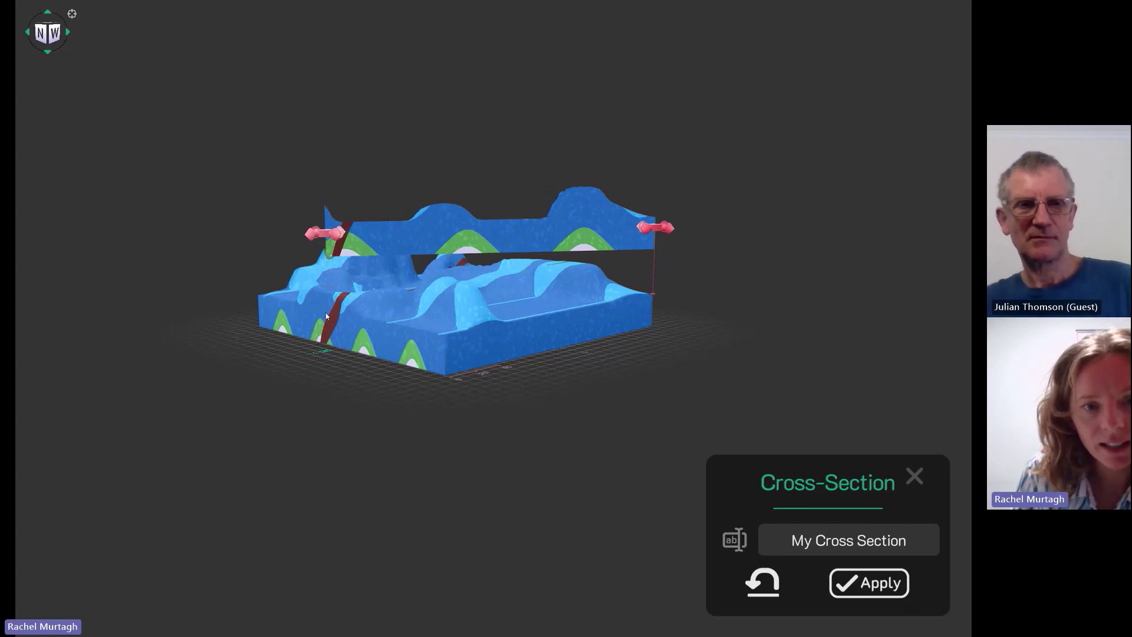
pyautogui.moveTo(443, 334); pyautogui.dragTo(428, 355)
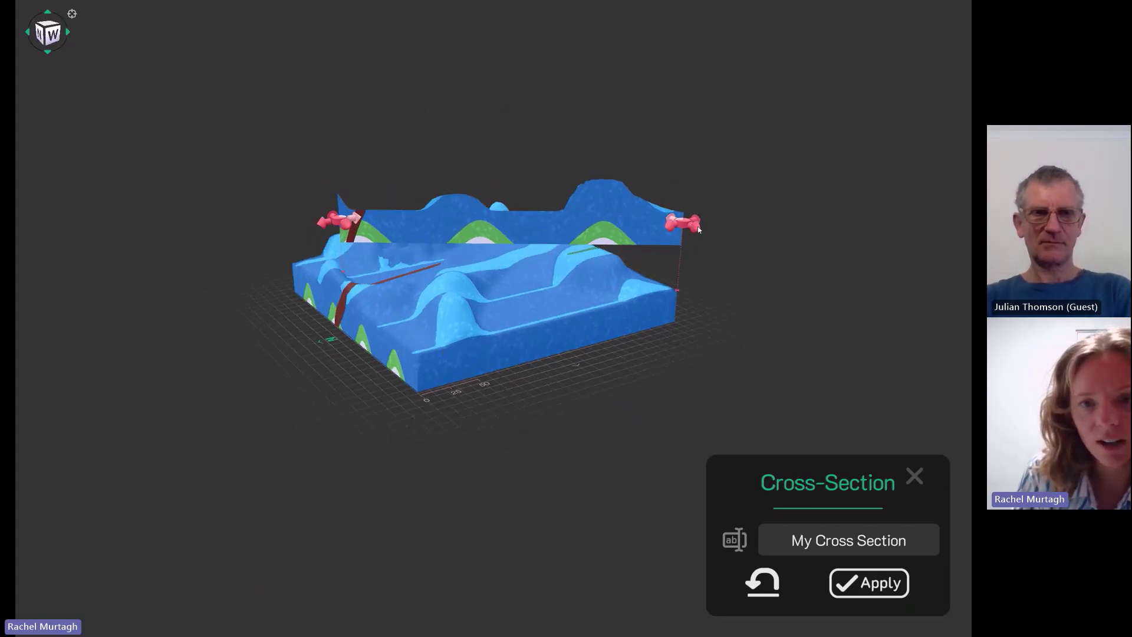
pyautogui.scroll(5, 762, 263)
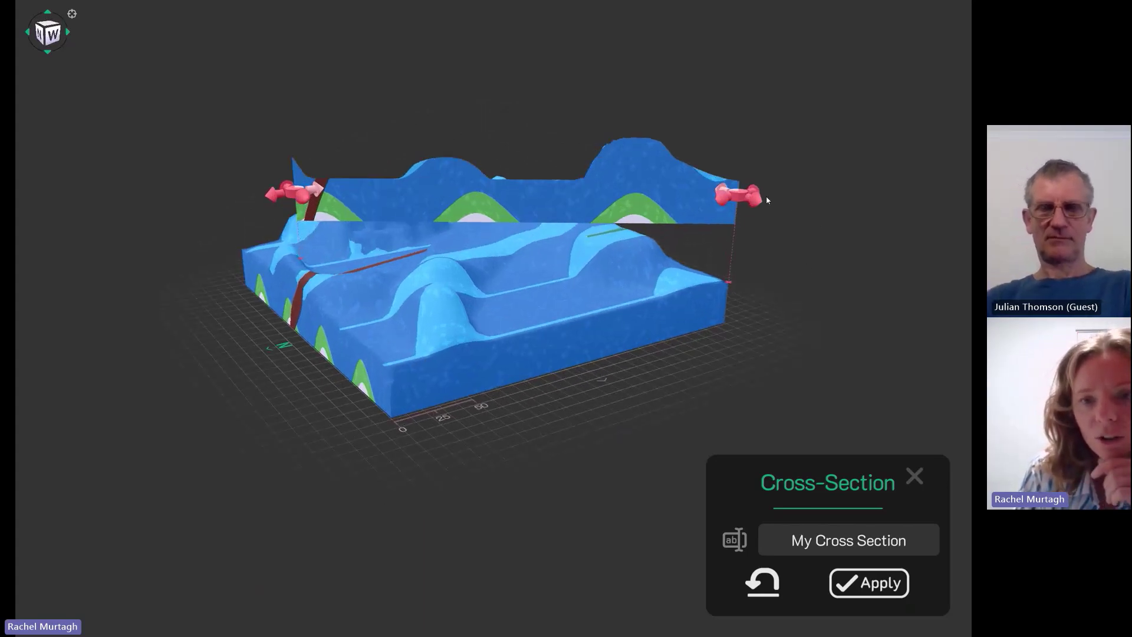
pyautogui.moveTo(744, 195); pyautogui.dragTo(446, 254)
# Check the section against the block's north face and apply it with the name My Cross Section
pyautogui.moveTo(501, 427); pyautogui.dragTo(575, 397)
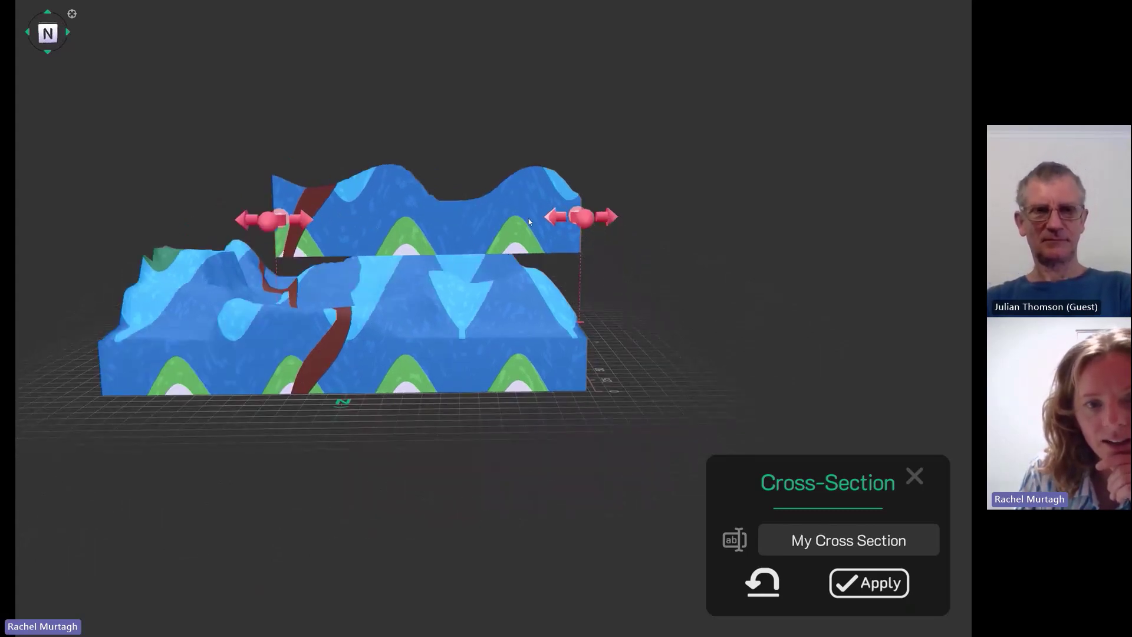
pyautogui.moveTo(699, 267); pyautogui.dragTo(689, 459)
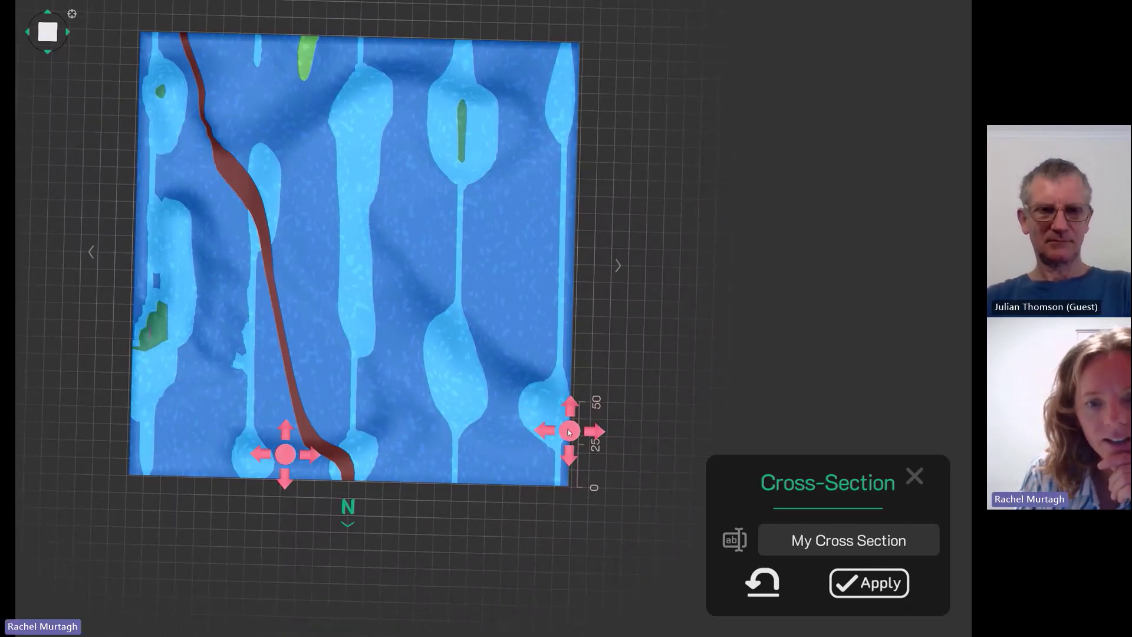
pyautogui.moveTo(722, 407); pyautogui.dragTo(712, 216)
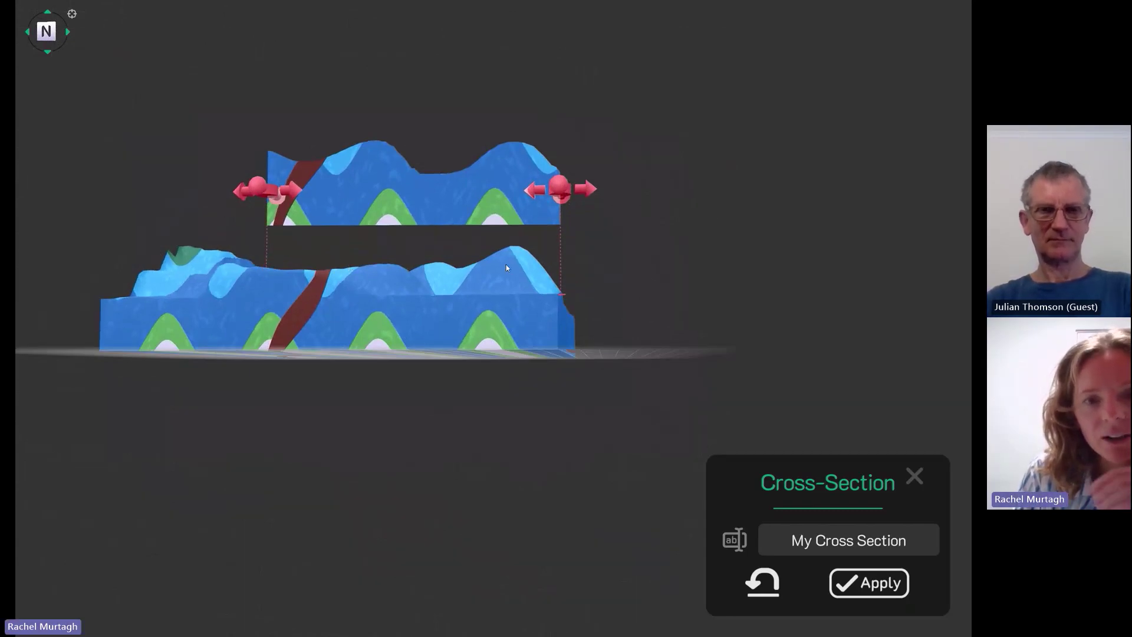
pyautogui.scroll(4, 506, 264)
pyautogui.moveTo(517, 295); pyautogui.dragTo(531, 378, button='right')
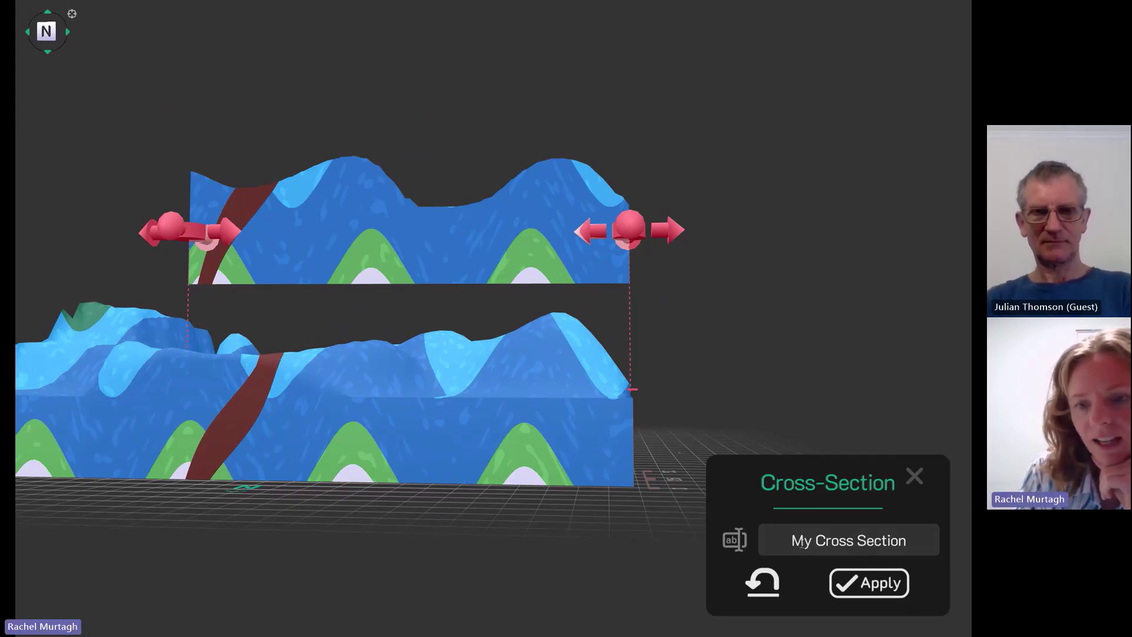
pyautogui.moveTo(905, 541); pyautogui.dragTo(784, 541)
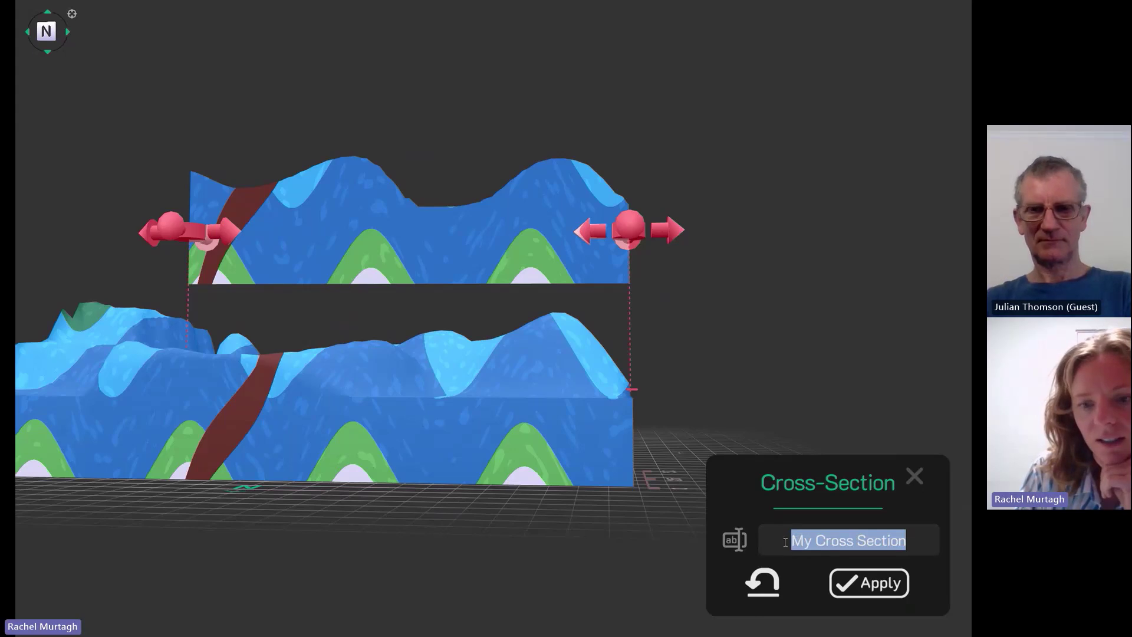
pyautogui.click(872, 589)
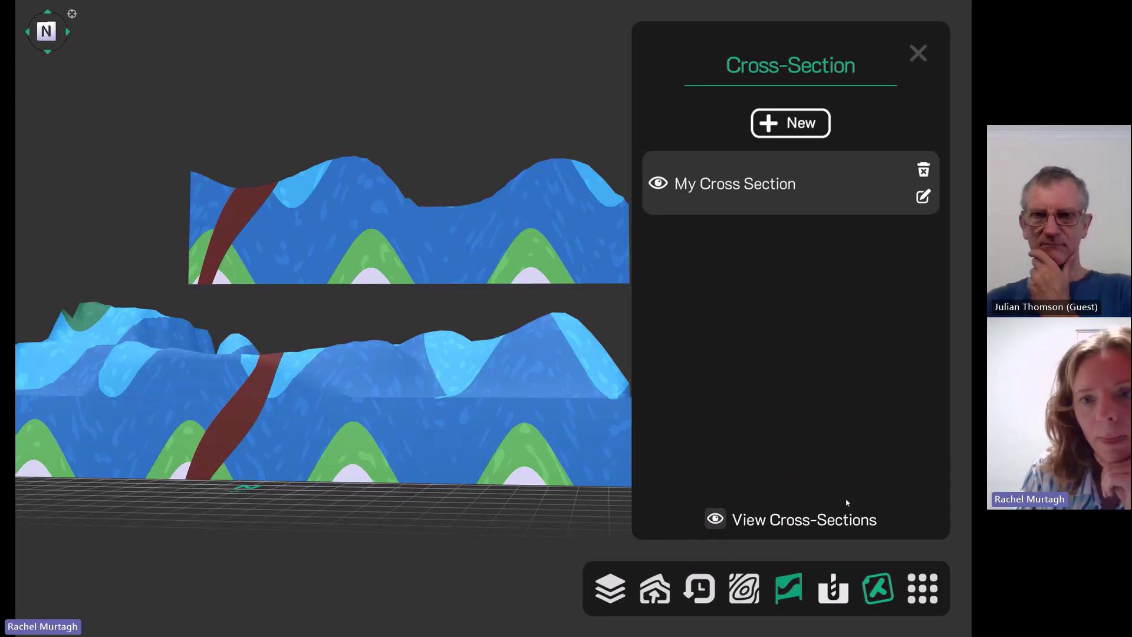
# Close the cross-section list, leaving My Cross Section displayed above the block
pyautogui.scroll(-3, 538, 321)
pyautogui.moveTo(525, 319); pyautogui.dragTo(502, 309, button='right')
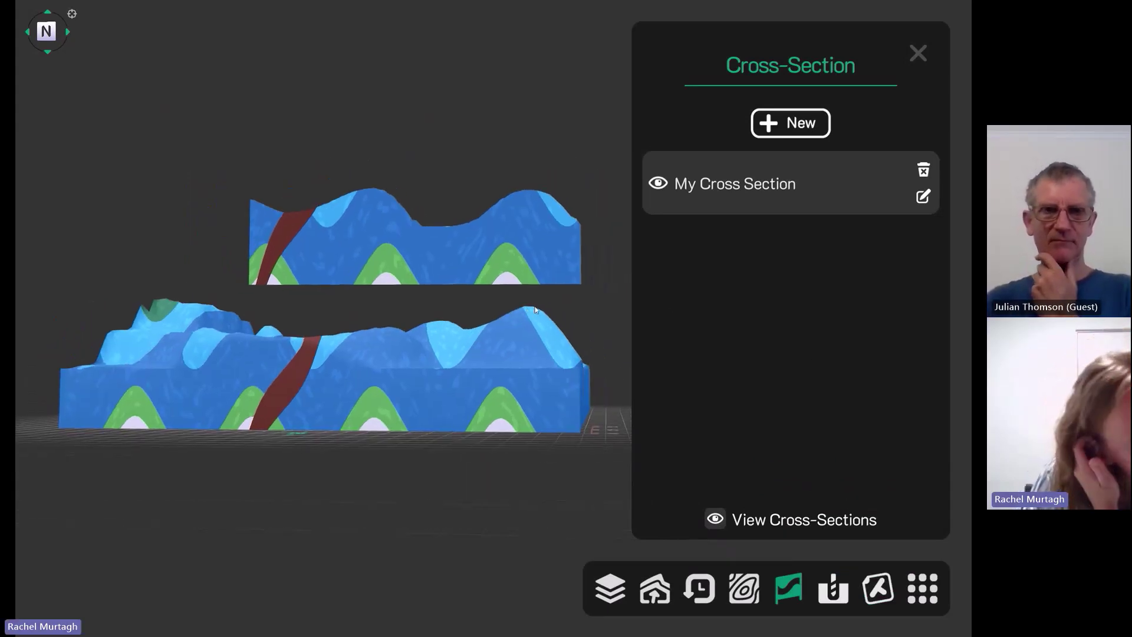
pyautogui.click(917, 54)
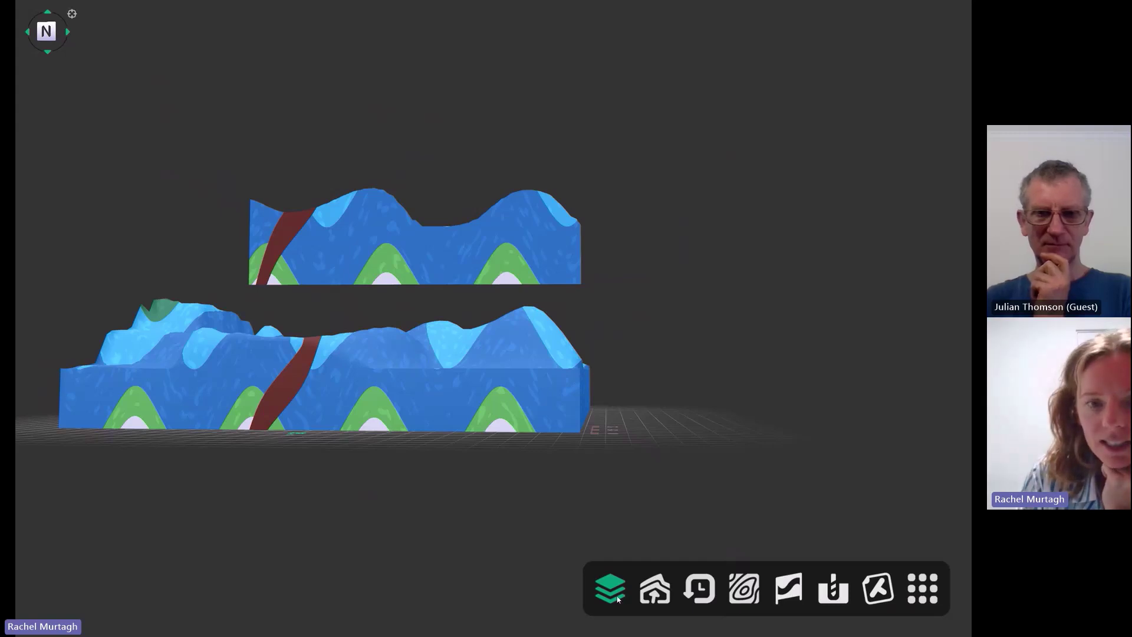
# Add a Non-Conformity event, delete its three uppermost beds so only the red and grey beds remain, and apply it
pyautogui.click(656, 599)
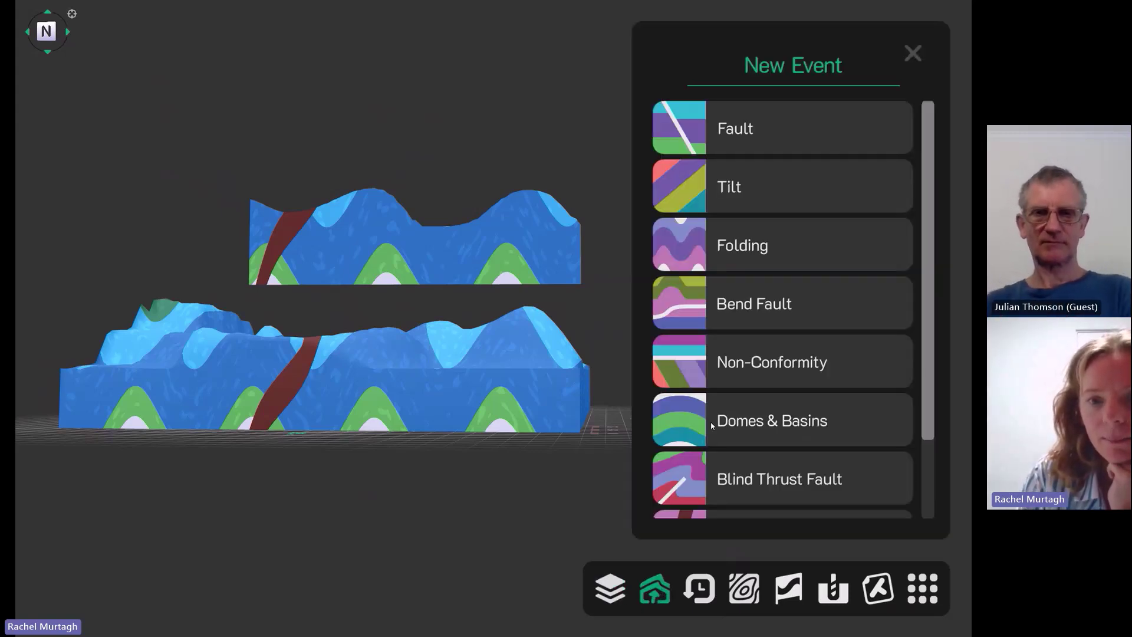
pyautogui.click(746, 368)
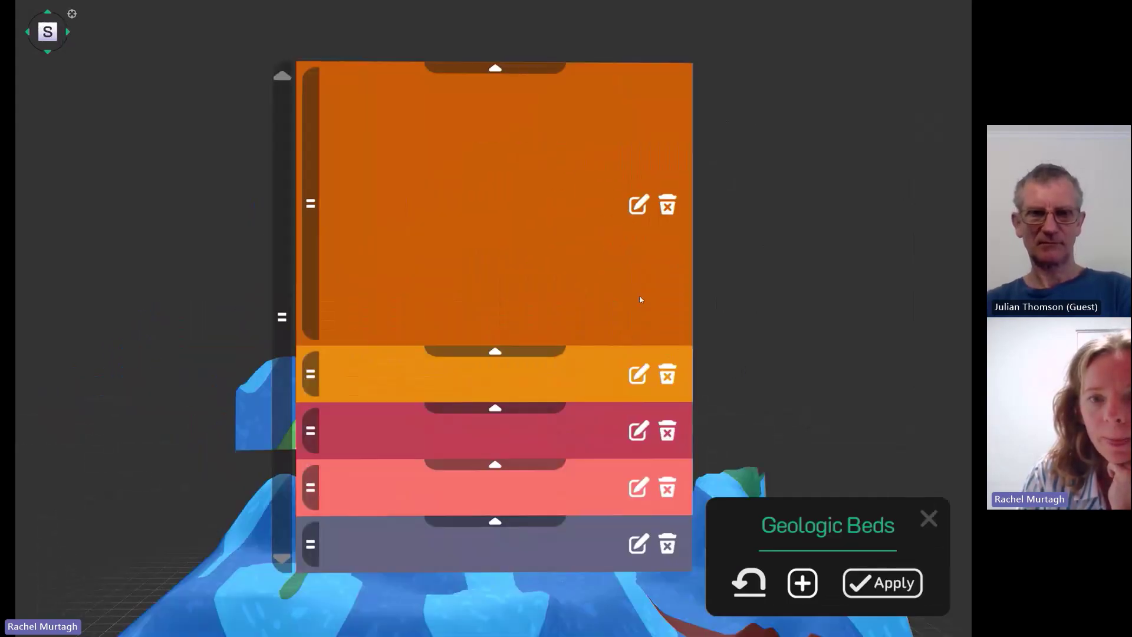
pyautogui.click(667, 206)
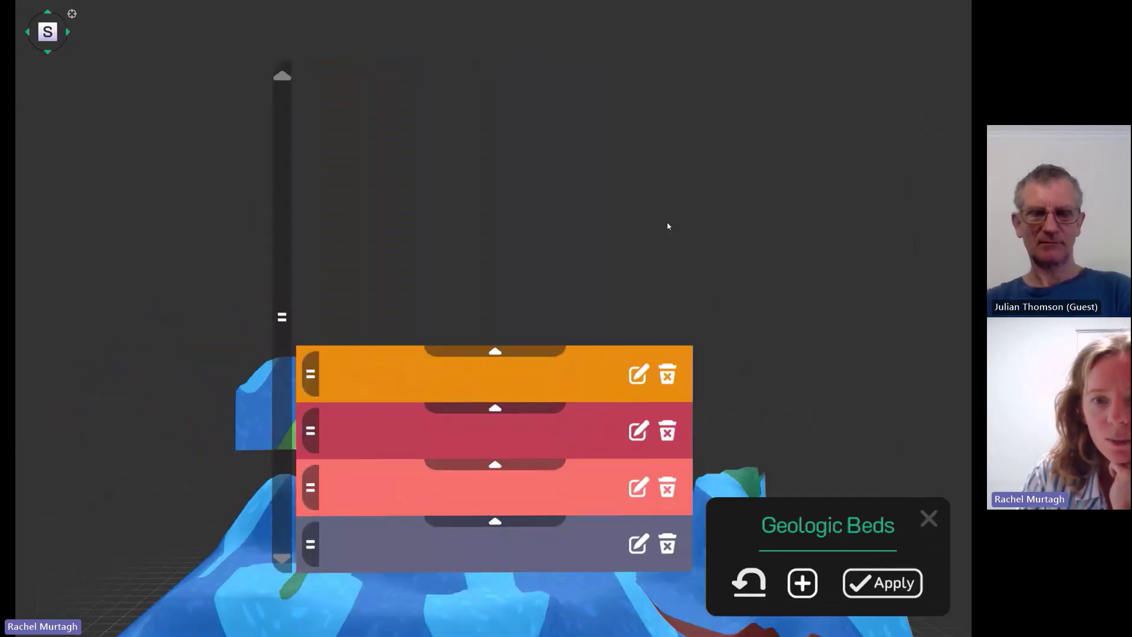
pyautogui.click(669, 379)
pyautogui.click(668, 432)
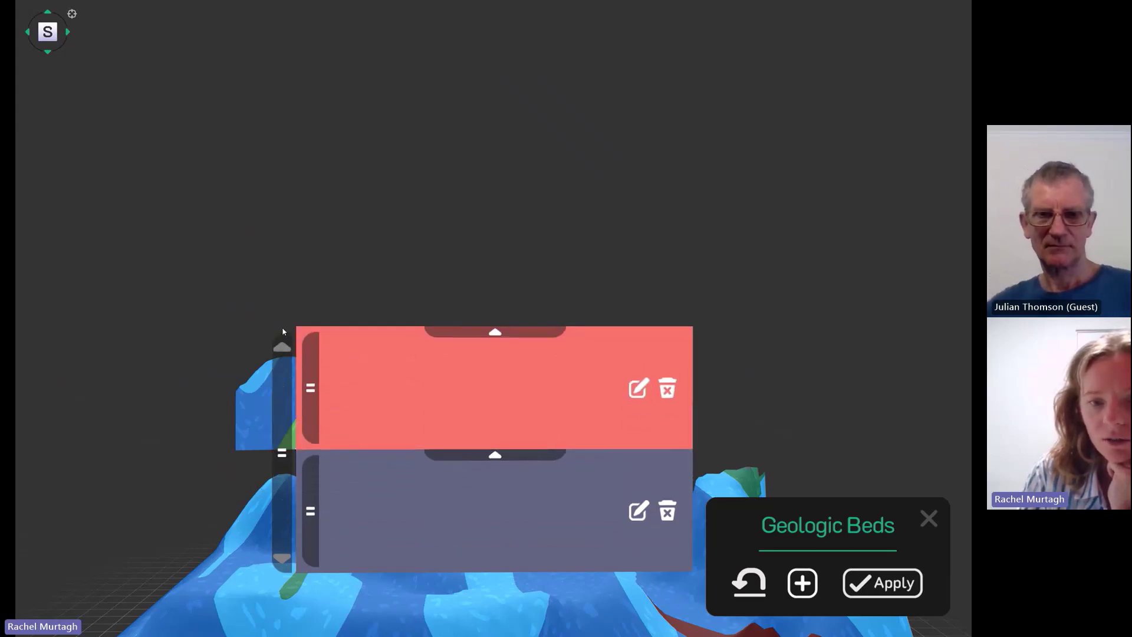
pyautogui.moveTo(847, 381); pyautogui.dragTo(799, 309, button='right')
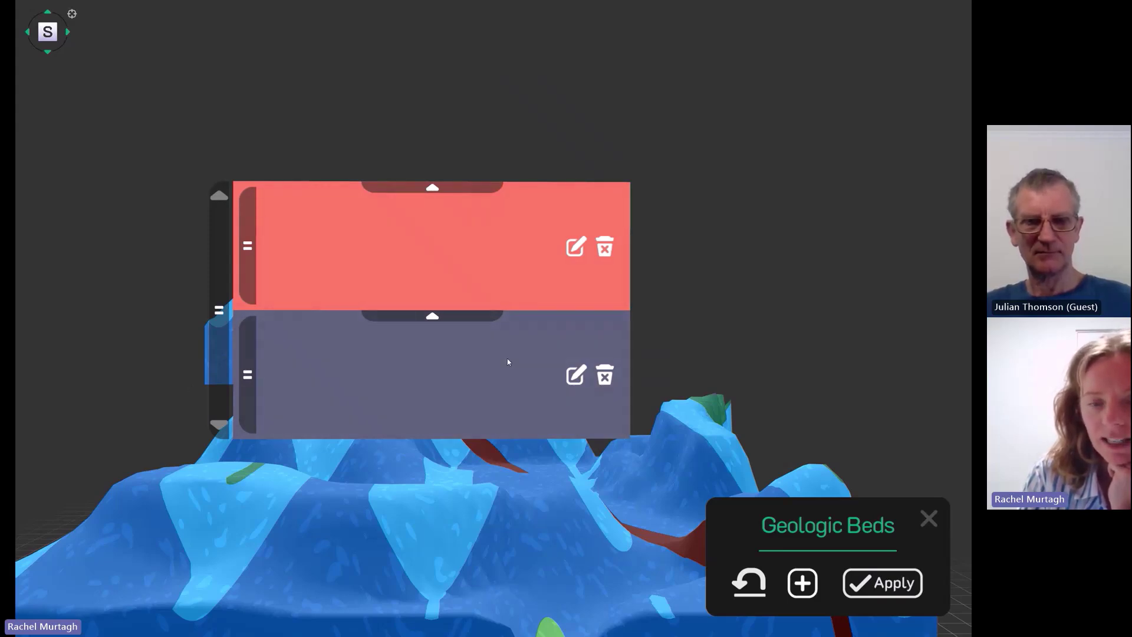
pyautogui.click(898, 590)
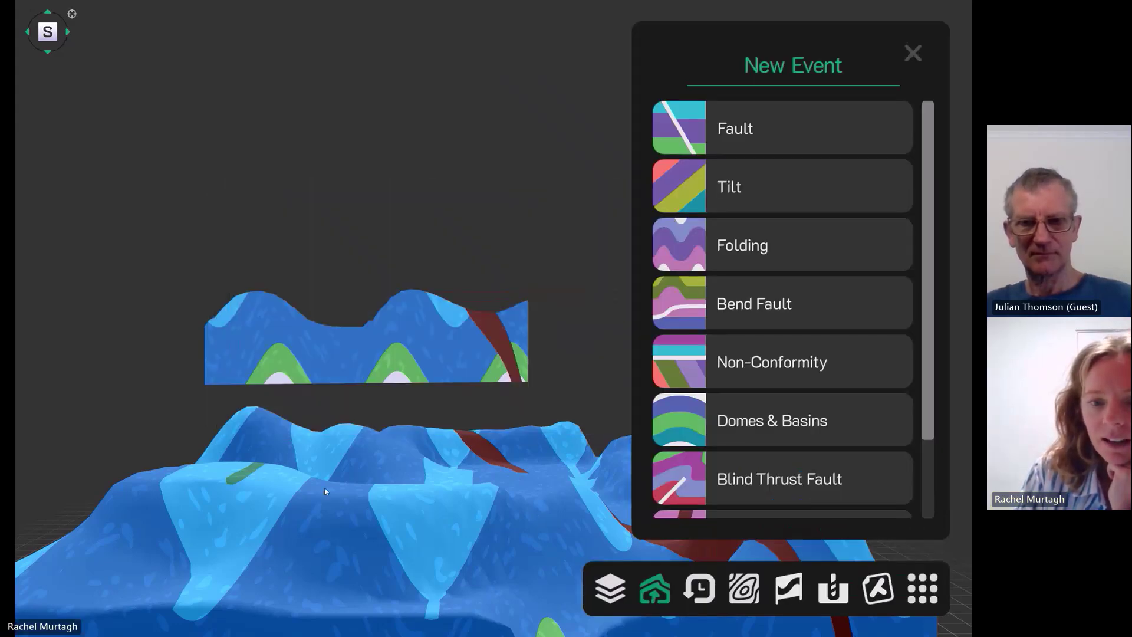
# Edit the Non-Conformity event, lowering its two beds onto the folded beds and reducing the stack's total thickness
pyautogui.click(699, 584)
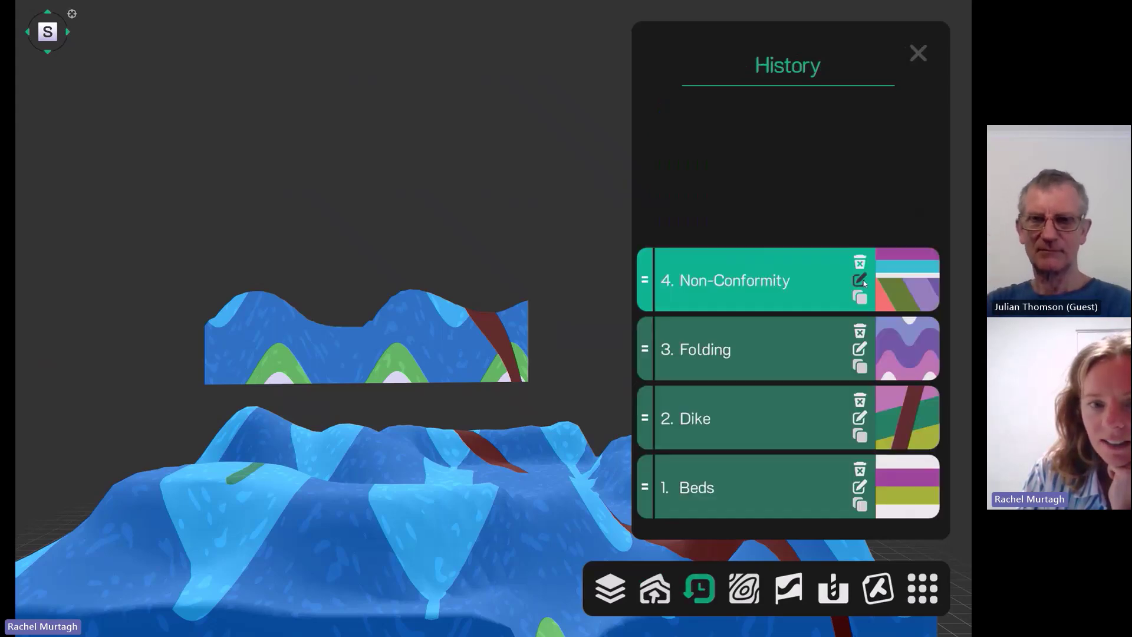
pyautogui.click(860, 280)
pyautogui.moveTo(273, 329); pyautogui.dragTo(269, 451)
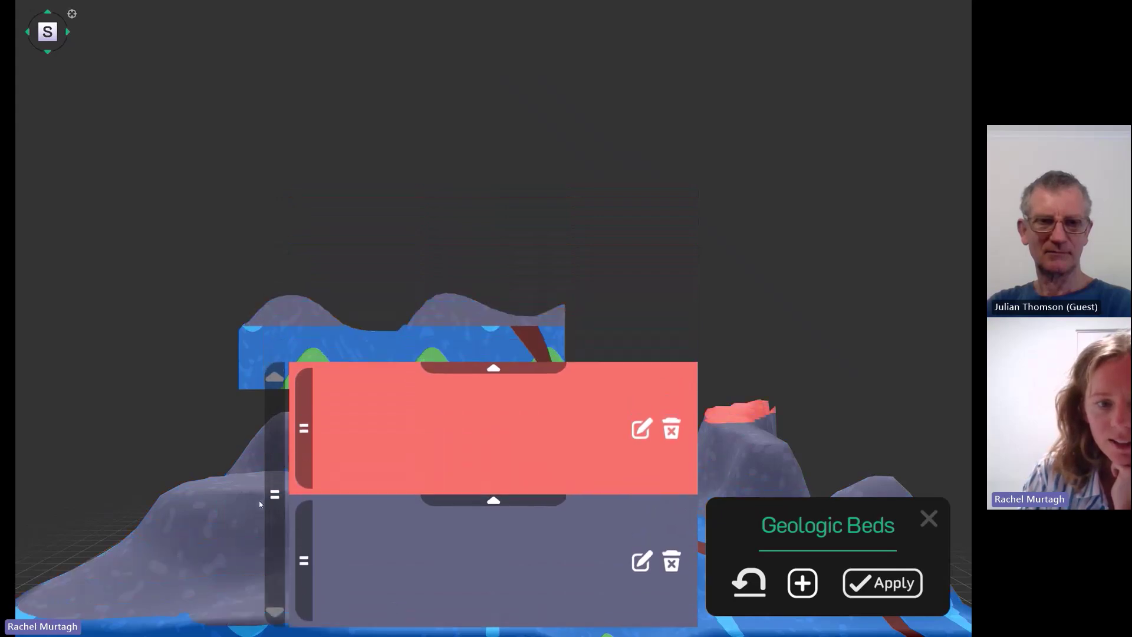
pyautogui.moveTo(280, 392); pyautogui.dragTo(259, 495)
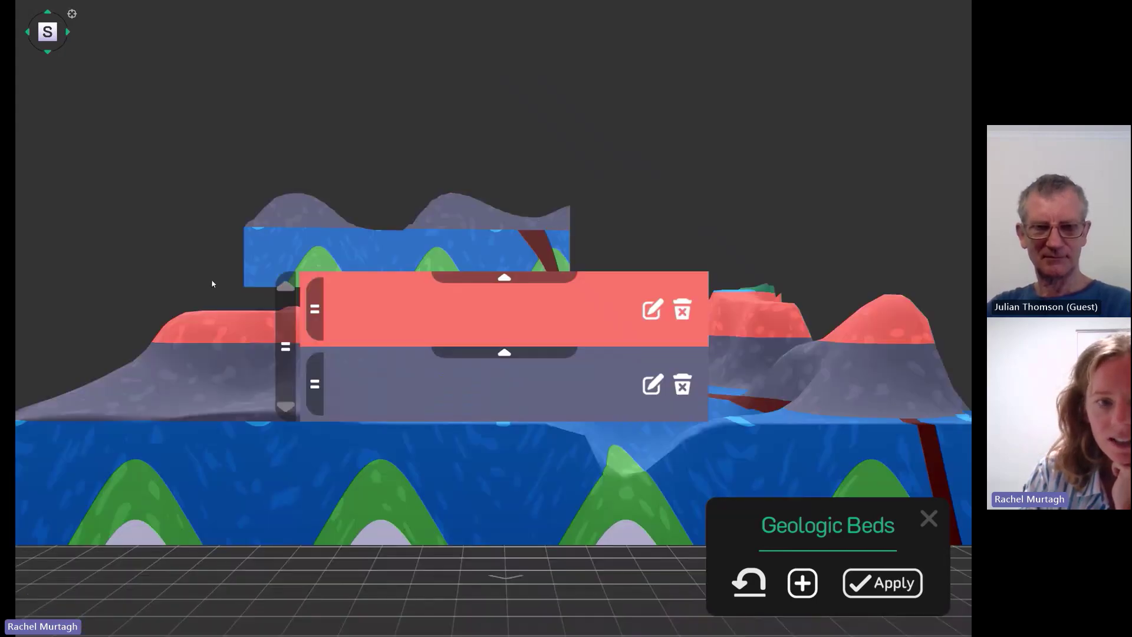
pyautogui.moveTo(278, 287); pyautogui.dragTo(283, 330)
# Lower the contact between the two beds, stretch the stack upwards so the red bed caps all hilltops, apply it, and close the history
pyautogui.moveTo(189, 402)
pyautogui.mouseDown()
pyautogui.moveTo(217, 407)
pyautogui.moveTo(197, 402)
pyautogui.mouseUp()
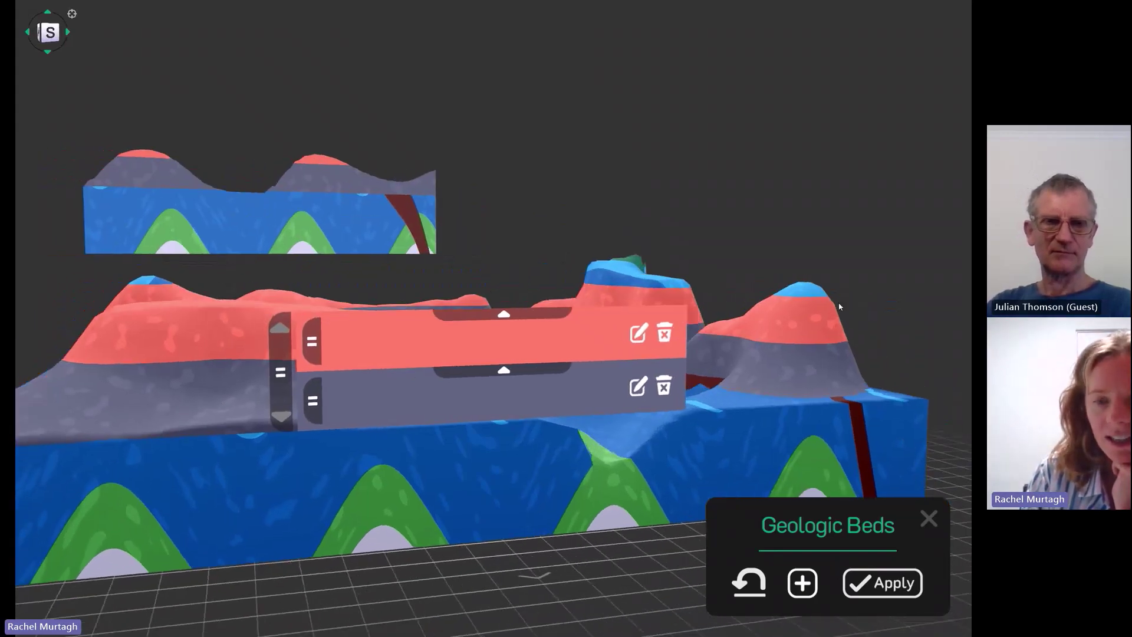
pyautogui.moveTo(278, 322); pyautogui.dragTo(278, 299)
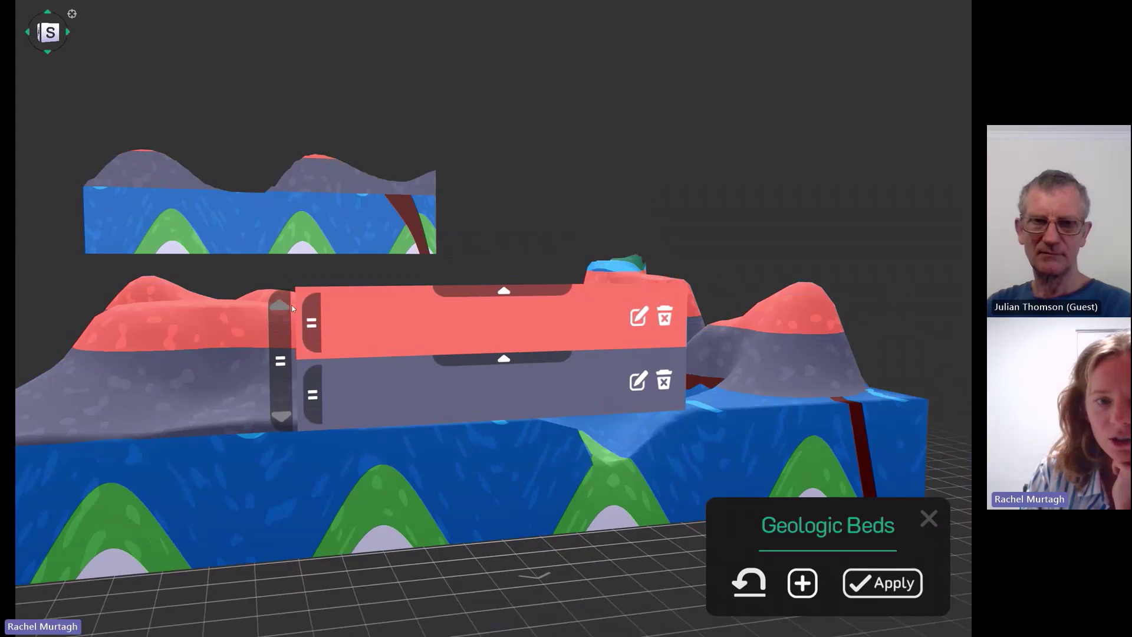
pyautogui.moveTo(479, 377); pyautogui.dragTo(476, 387)
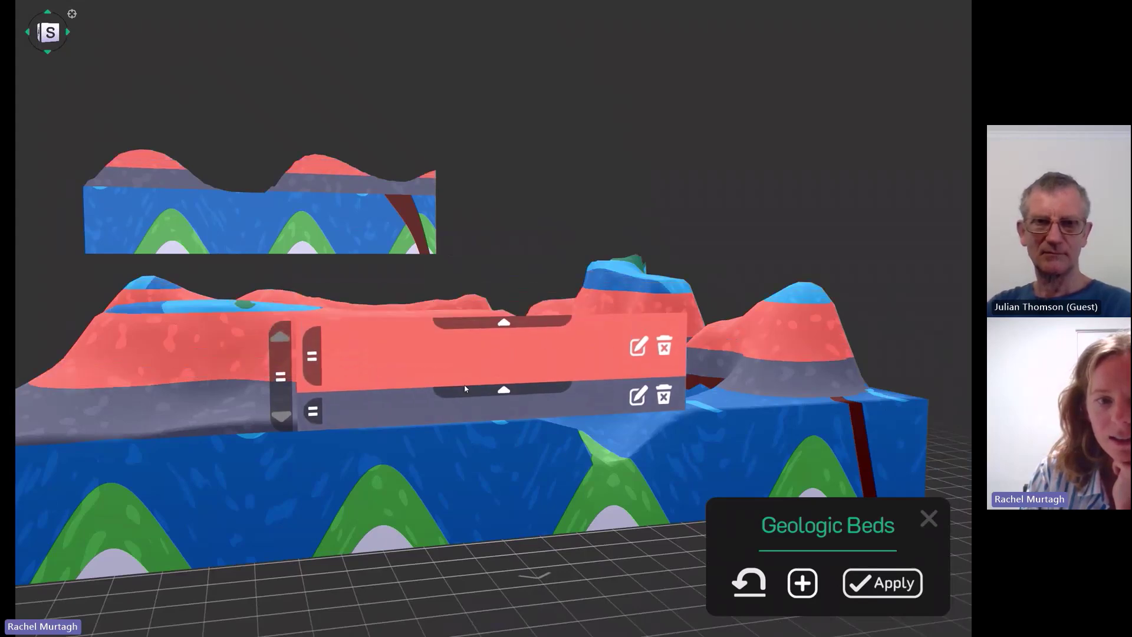
pyautogui.moveTo(286, 340); pyautogui.dragTo(278, 260)
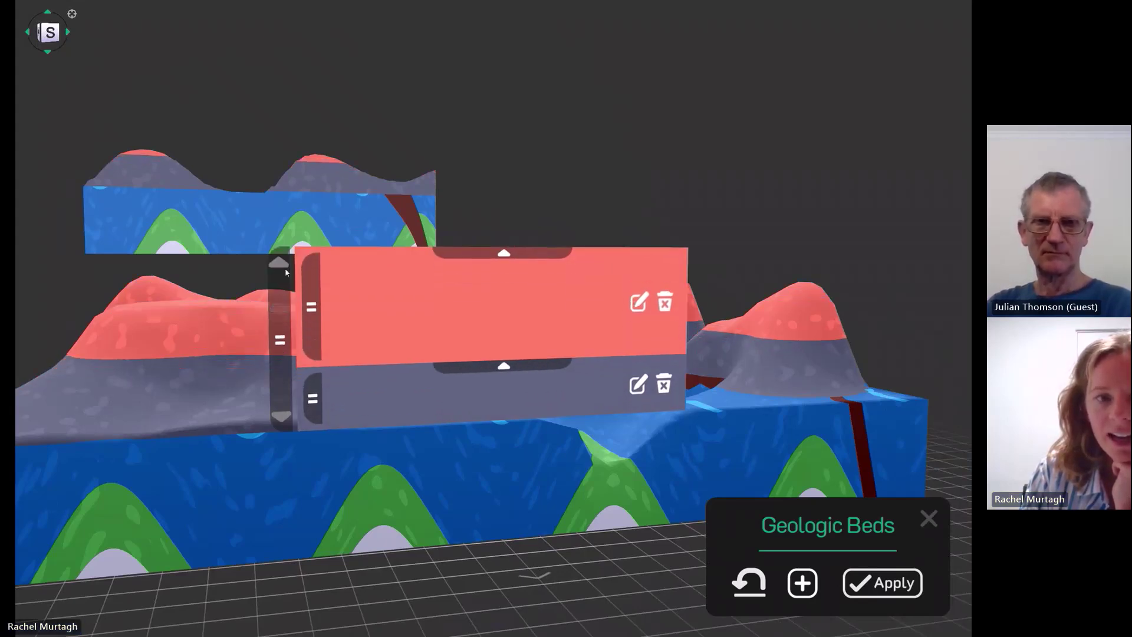
pyautogui.click(892, 583)
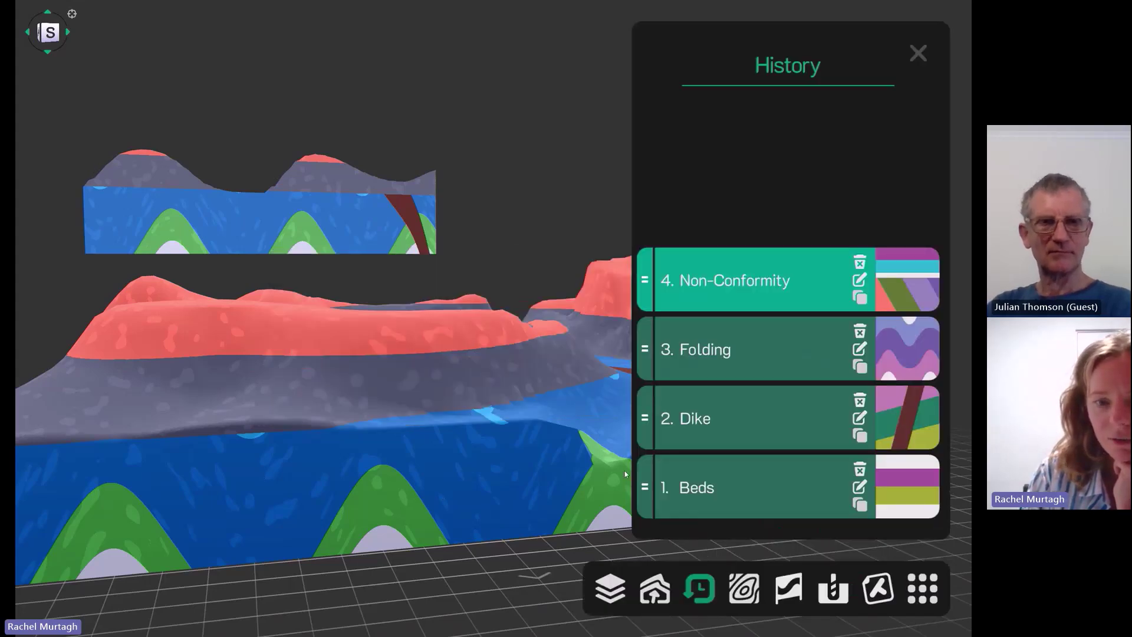
pyautogui.click(918, 53)
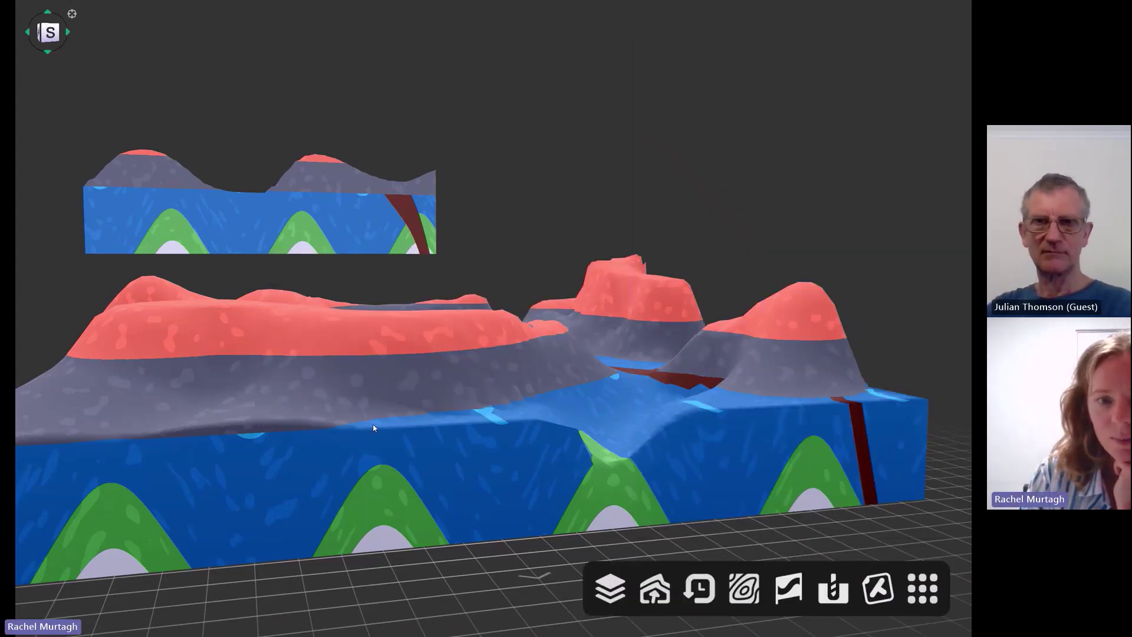
# Examine the flat-lying beds over the folded beds and dike, on the block and in the cross-section, from the north and northwest
pyautogui.moveTo(374, 424); pyautogui.dragTo(437, 426)
pyautogui.scroll(-3, 432, 424)
pyautogui.moveTo(318, 424); pyautogui.dragTo(306, 305)
pyautogui.scroll(-5, 394, 428)
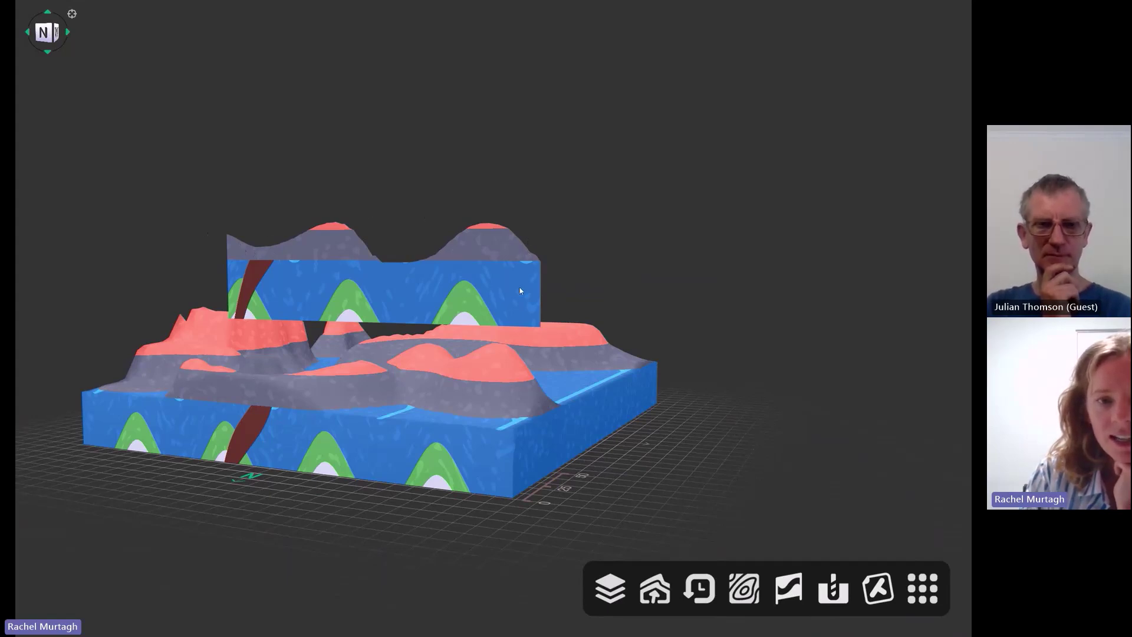
pyautogui.moveTo(597, 383); pyautogui.dragTo(272, 283)
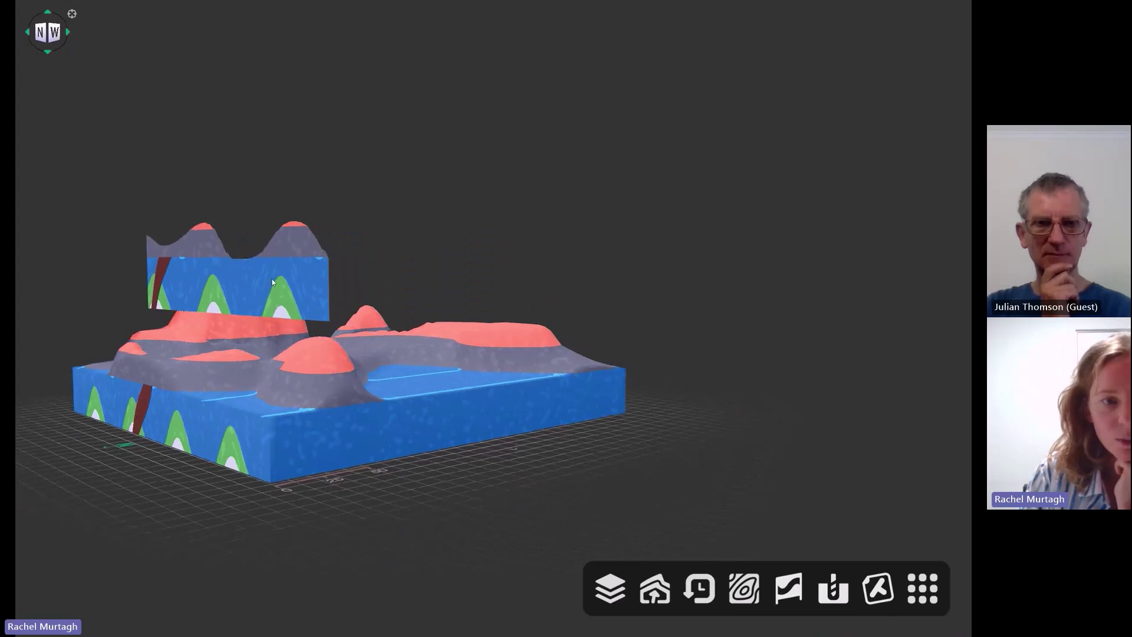
pyautogui.scroll(3, 259, 307)
pyautogui.moveTo(306, 370); pyautogui.dragTo(400, 370, button='right')
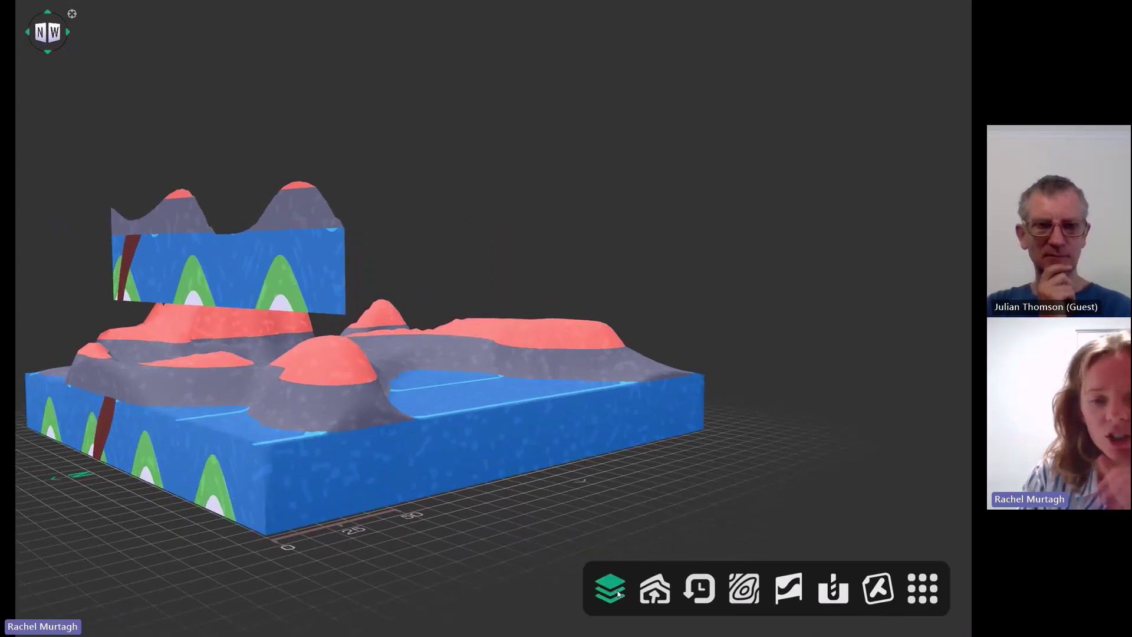
# Reorder the event history so that Folding comes before Dike
pyautogui.click(697, 591)
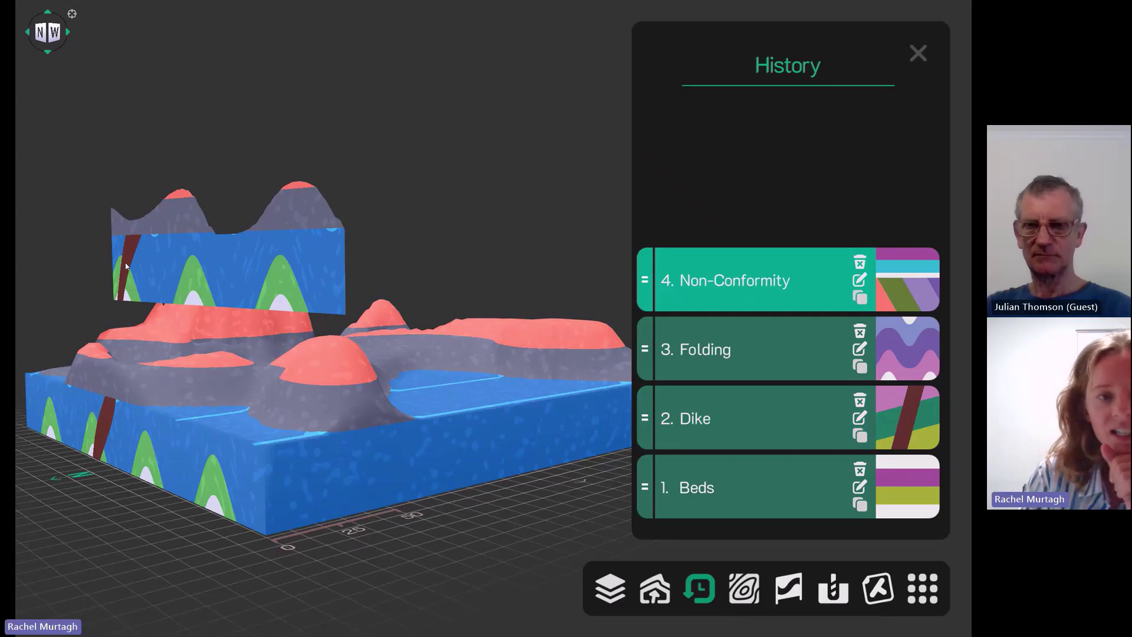
pyautogui.moveTo(272, 310); pyautogui.dragTo(351, 324)
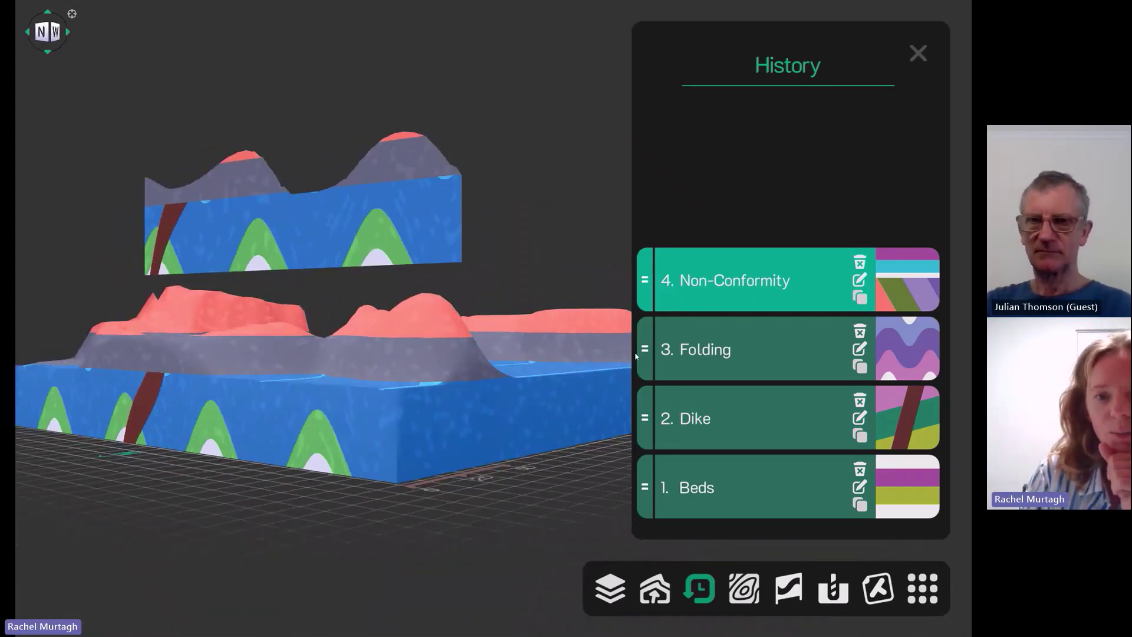
pyautogui.moveTo(644, 350); pyautogui.dragTo(644, 426)
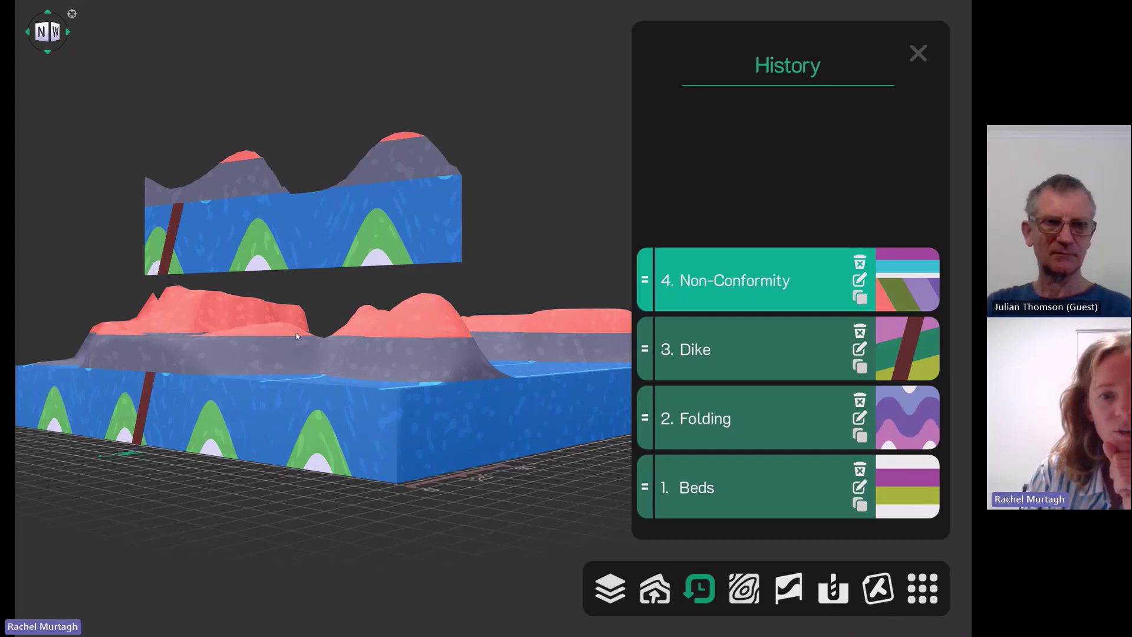
# Move the Folding event back to its place after the Dike and close the history
pyautogui.moveTo(647, 350); pyautogui.dragTo(645, 419)
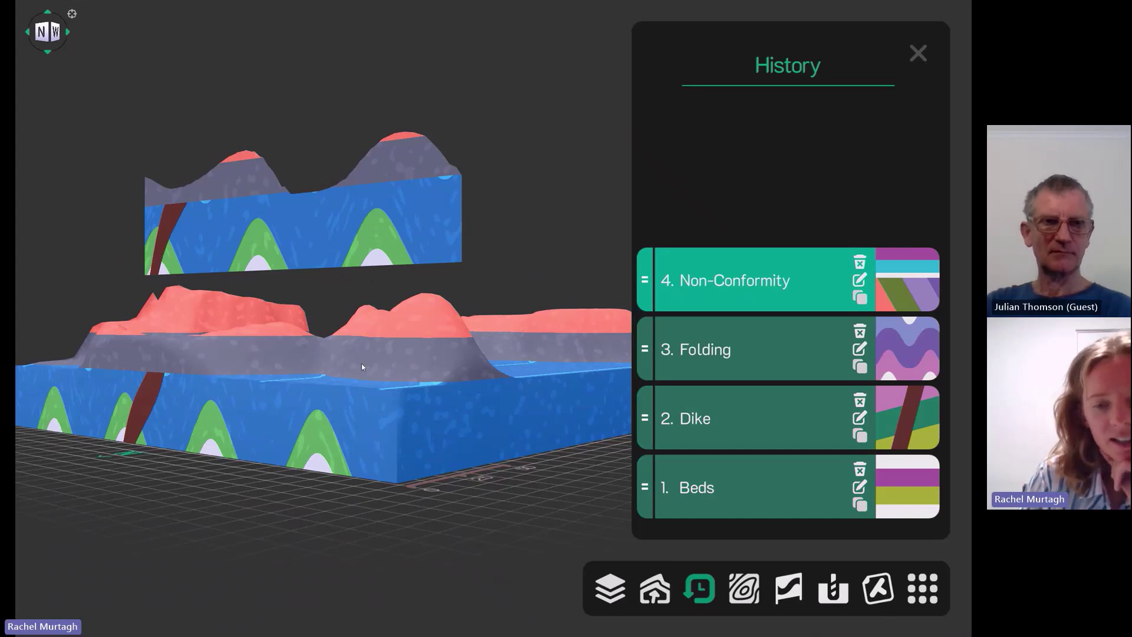
pyautogui.click(920, 55)
pyautogui.moveTo(625, 349); pyautogui.dragTo(382, 208)
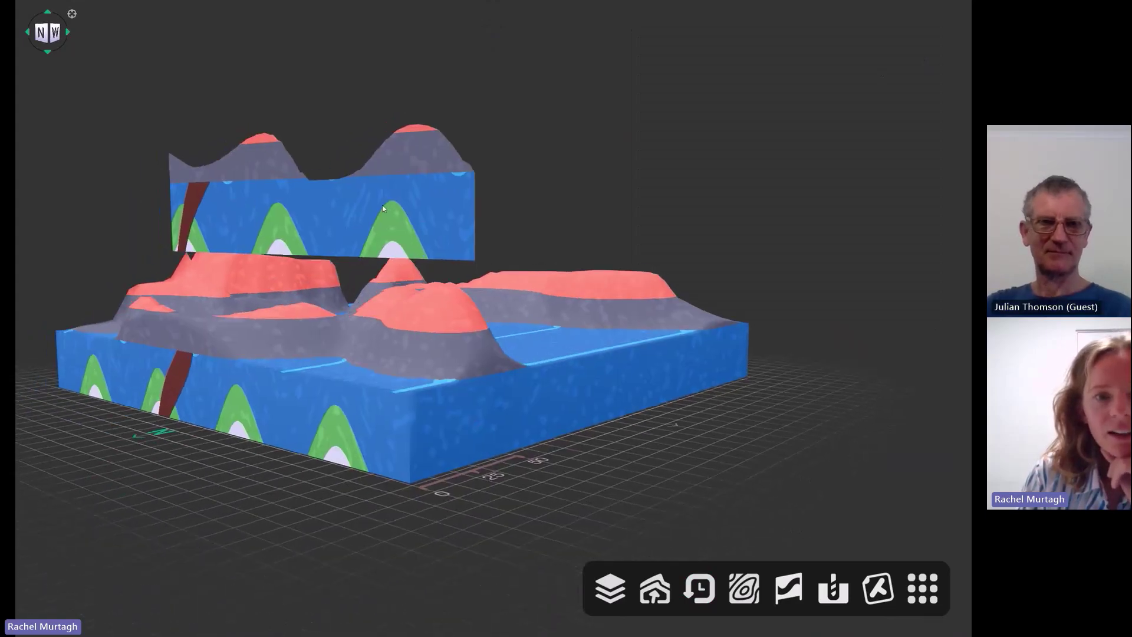
# Create a new core sample and move its collar onto the nearby red-capped ridge
pyautogui.click(840, 598)
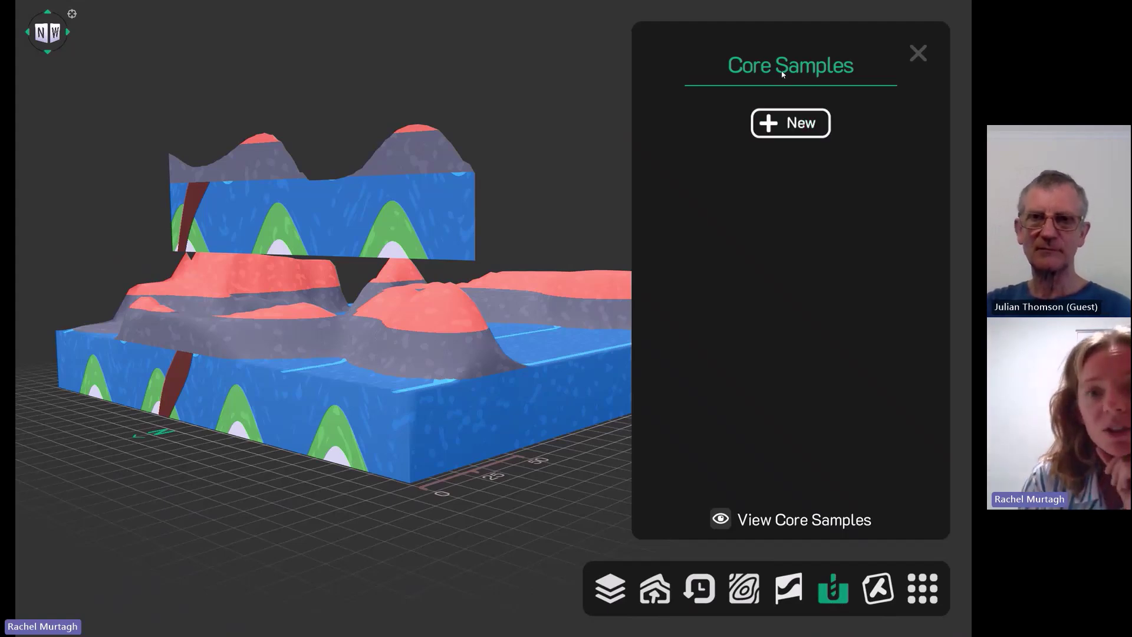
pyautogui.click(805, 125)
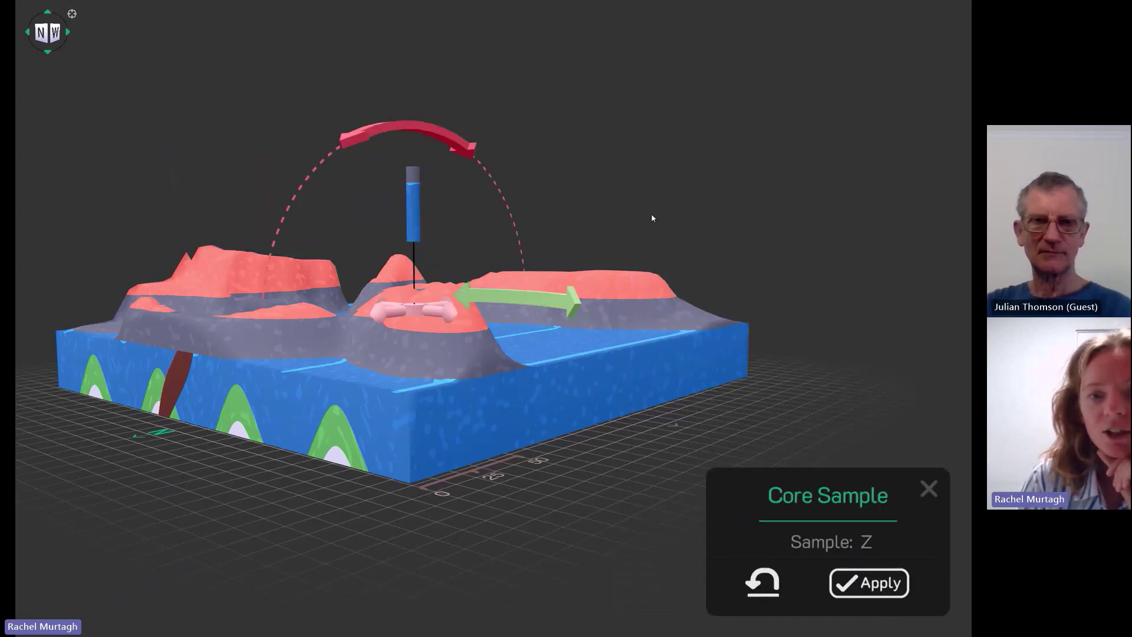
pyautogui.moveTo(648, 348); pyautogui.dragTo(613, 398)
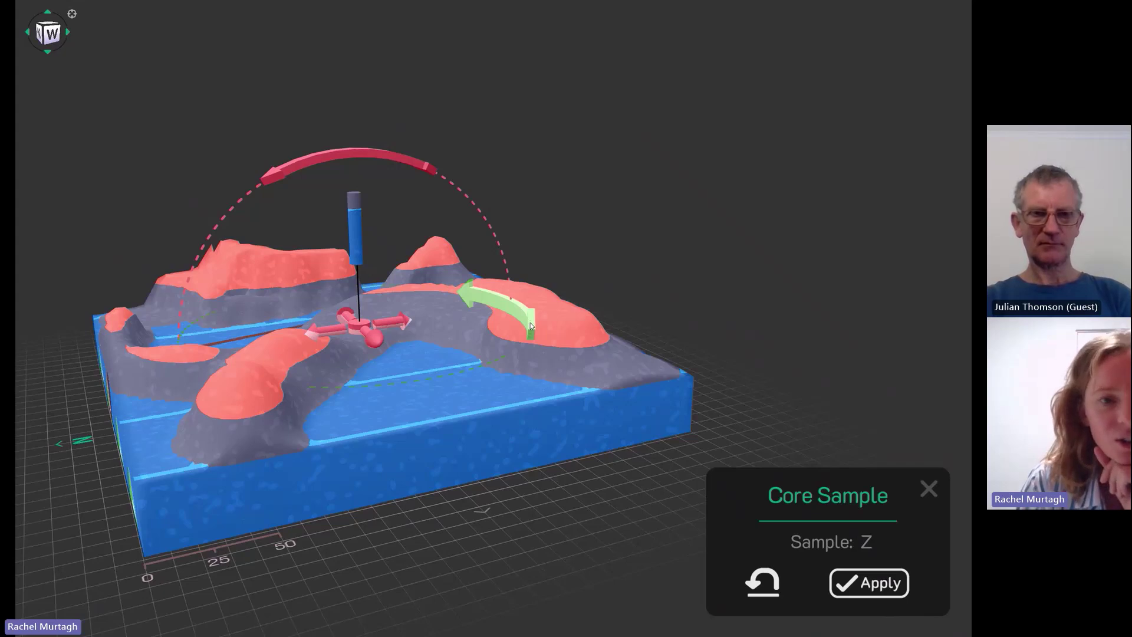
pyautogui.moveTo(522, 387); pyautogui.dragTo(541, 380, button='right')
pyautogui.scroll(5, 431, 333)
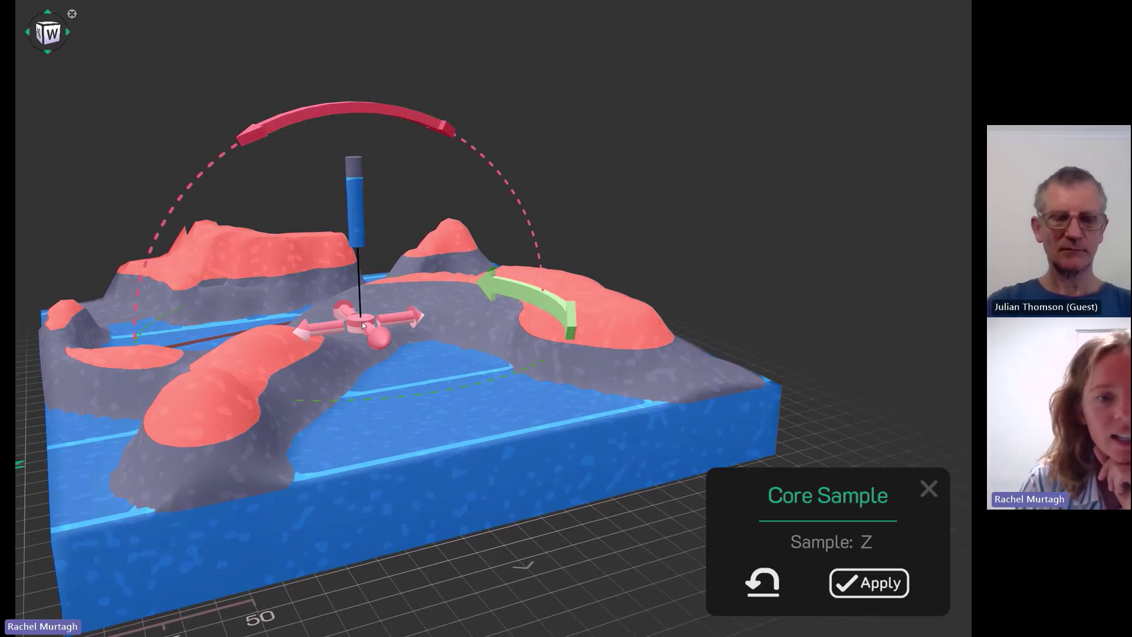
pyautogui.moveTo(367, 321); pyautogui.dragTo(276, 332)
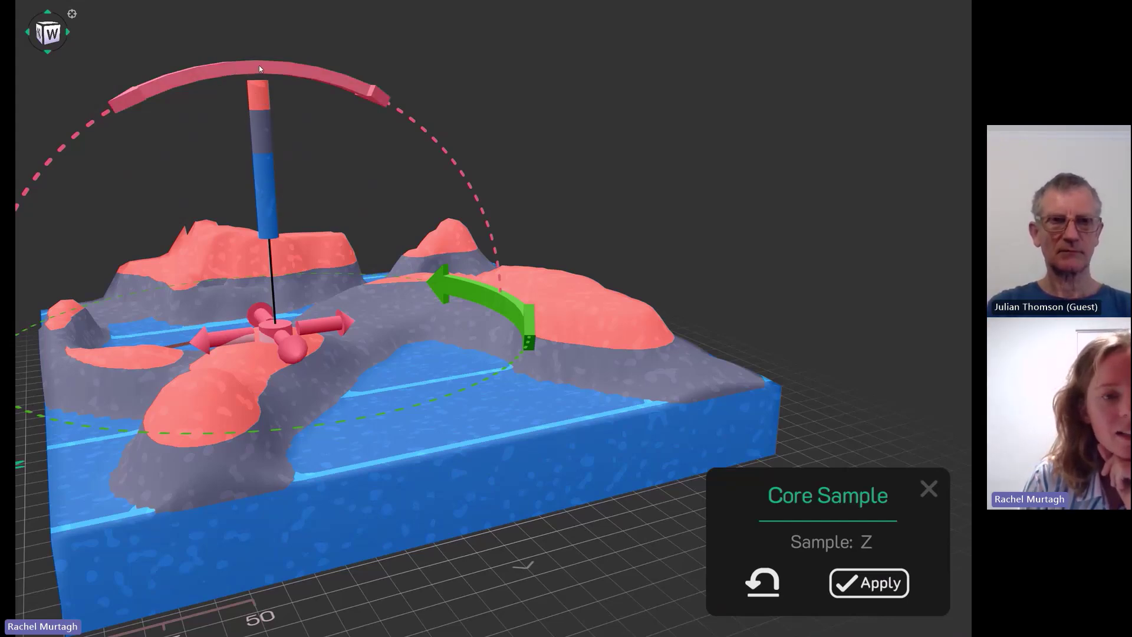
# Tilt the core sample from vertical to a clearly inclined drilling angle
pyautogui.moveTo(257, 65); pyautogui.dragTo(115, 98)
pyautogui.moveTo(364, 196); pyautogui.dragTo(441, 202, button='right')
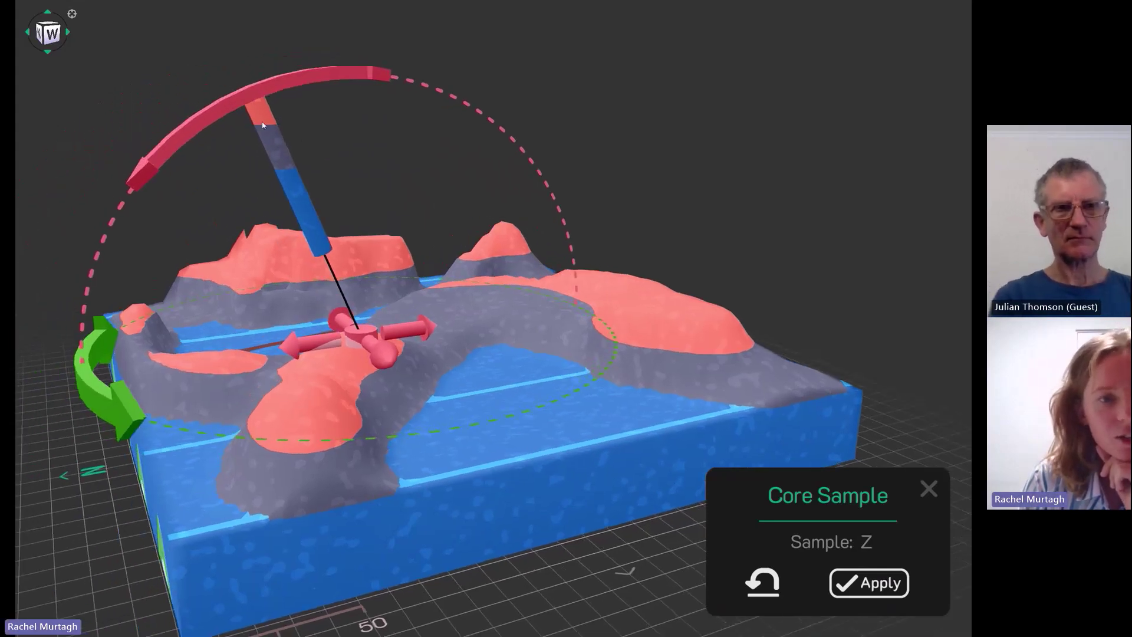
pyautogui.moveTo(254, 119); pyautogui.dragTo(148, 146)
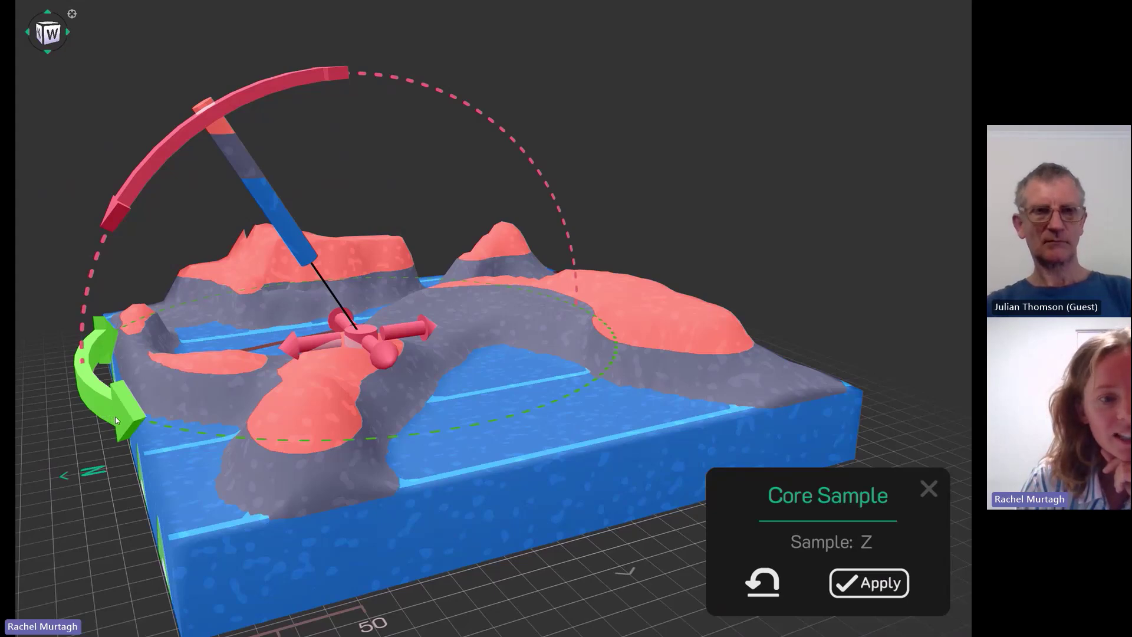
# Rotate the inclined core around its collar so its upper end leans towards the block's eastern side, and apply the sample
pyautogui.moveTo(122, 417); pyautogui.dragTo(291, 286)
pyautogui.moveTo(282, 527); pyautogui.dragTo(478, 453)
pyautogui.moveTo(441, 452); pyautogui.dragTo(365, 497, button='right')
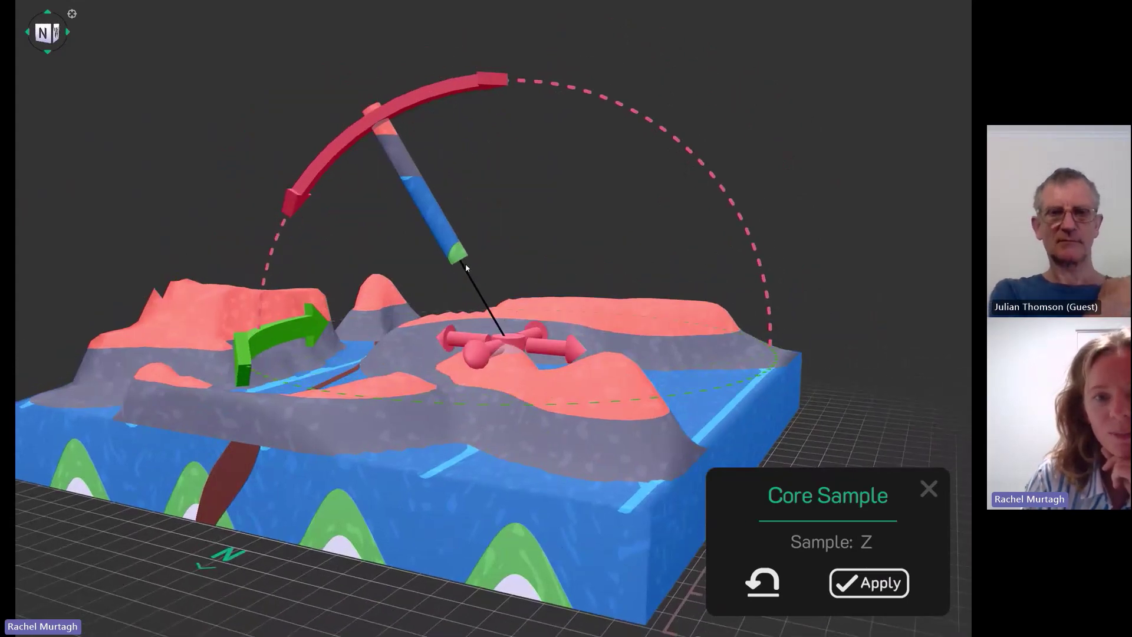
pyautogui.moveTo(275, 334); pyautogui.dragTo(245, 341)
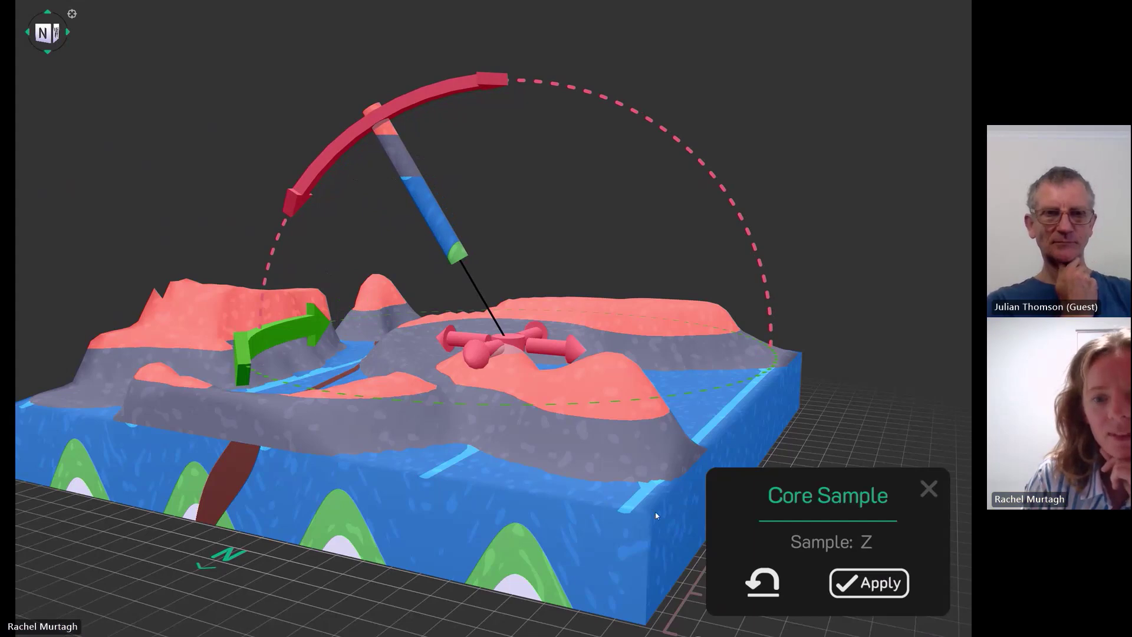
pyautogui.click(874, 586)
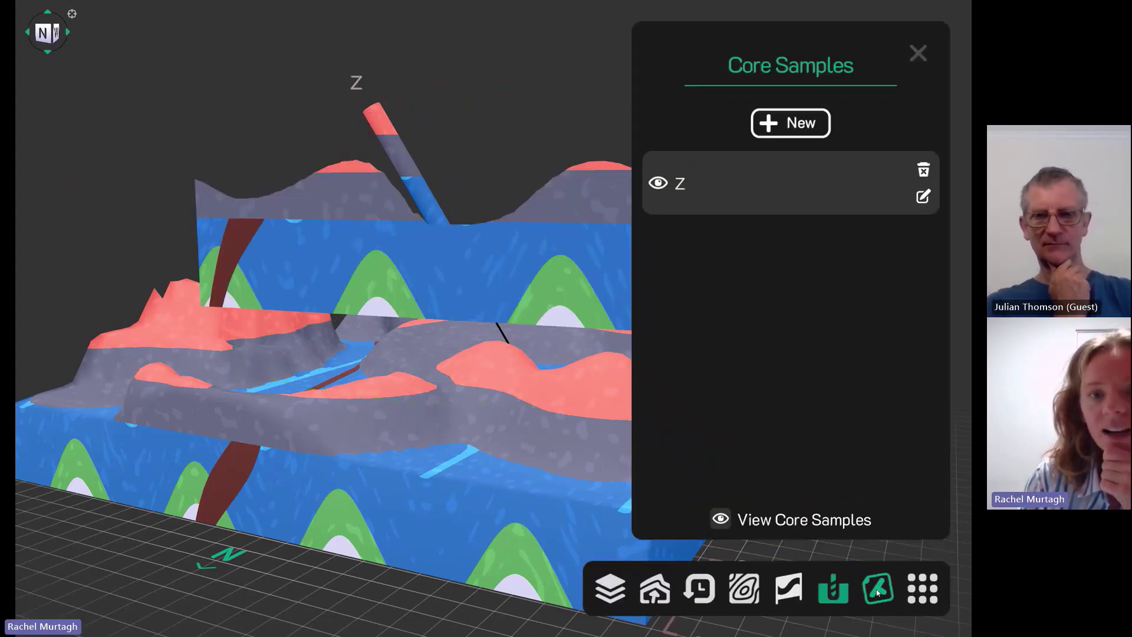
# Close the core sample list and examine the inclined core, raised cross-section and block model from the northern, western and southern sides
pyautogui.click(919, 54)
pyautogui.moveTo(766, 358); pyautogui.dragTo(658, 342)
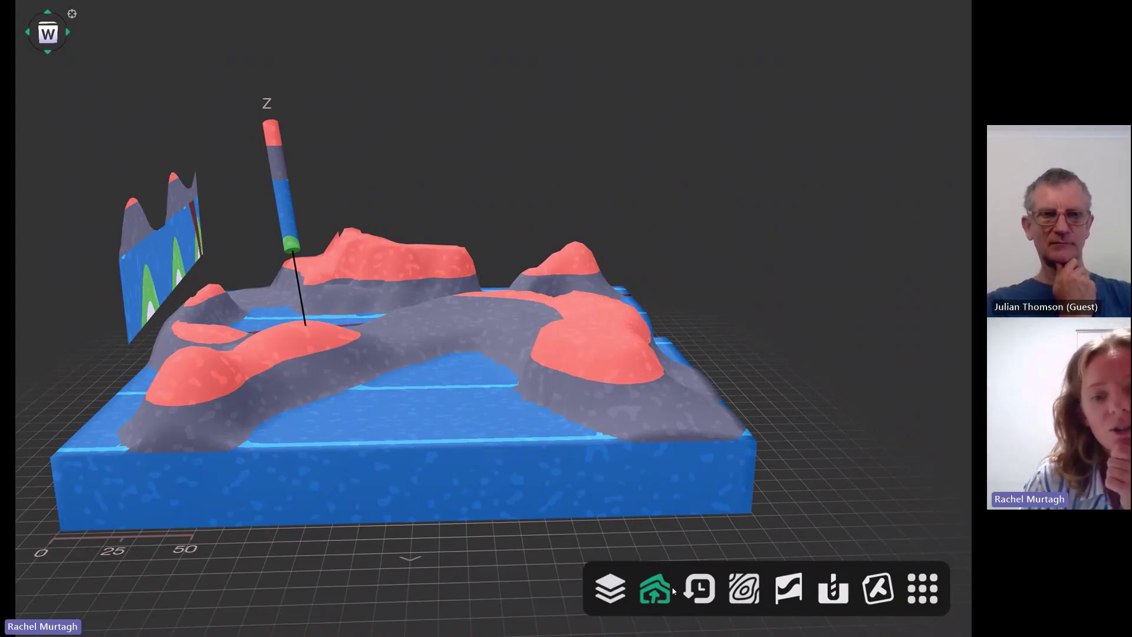
pyautogui.moveTo(267, 306); pyautogui.dragTo(361, 155)
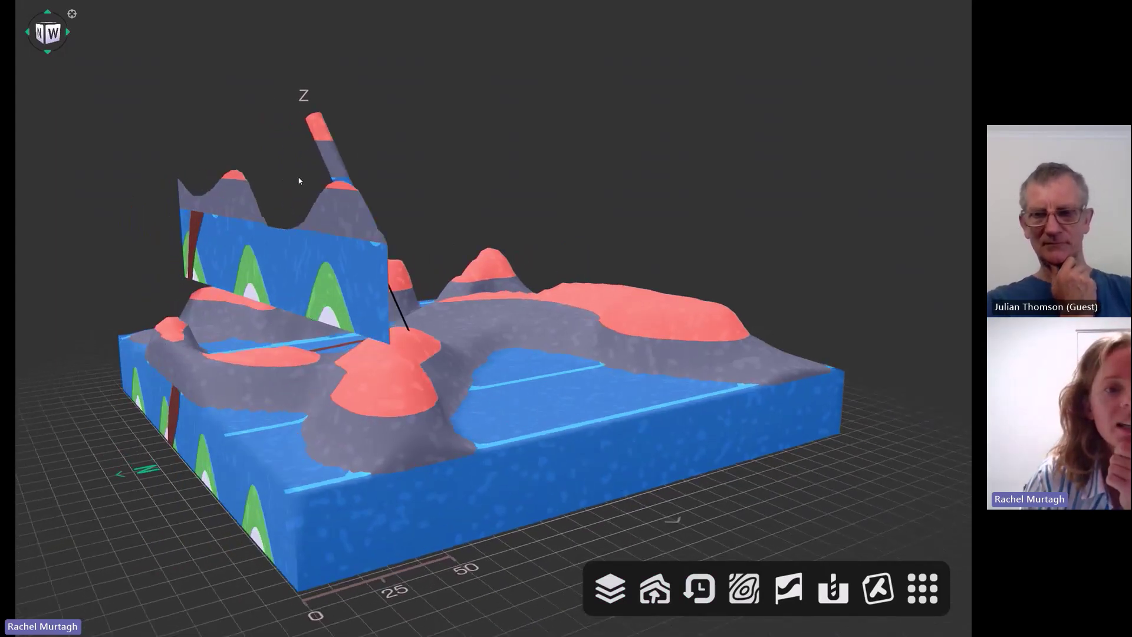
pyautogui.moveTo(713, 392); pyautogui.dragTo(605, 394)
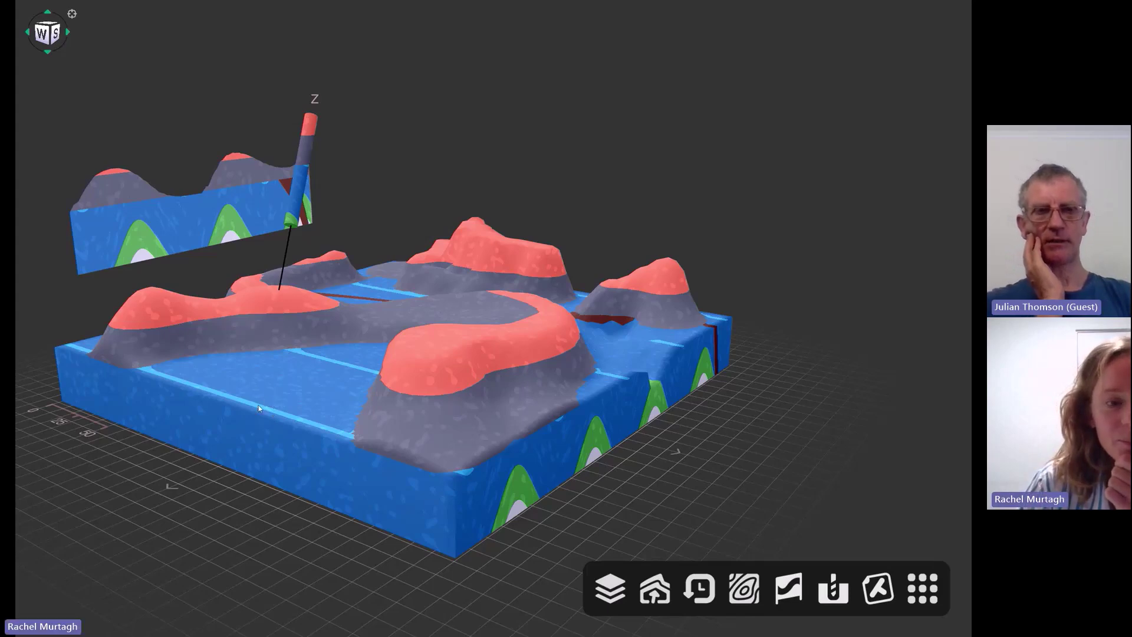
pyautogui.moveTo(248, 418); pyautogui.dragTo(347, 422)
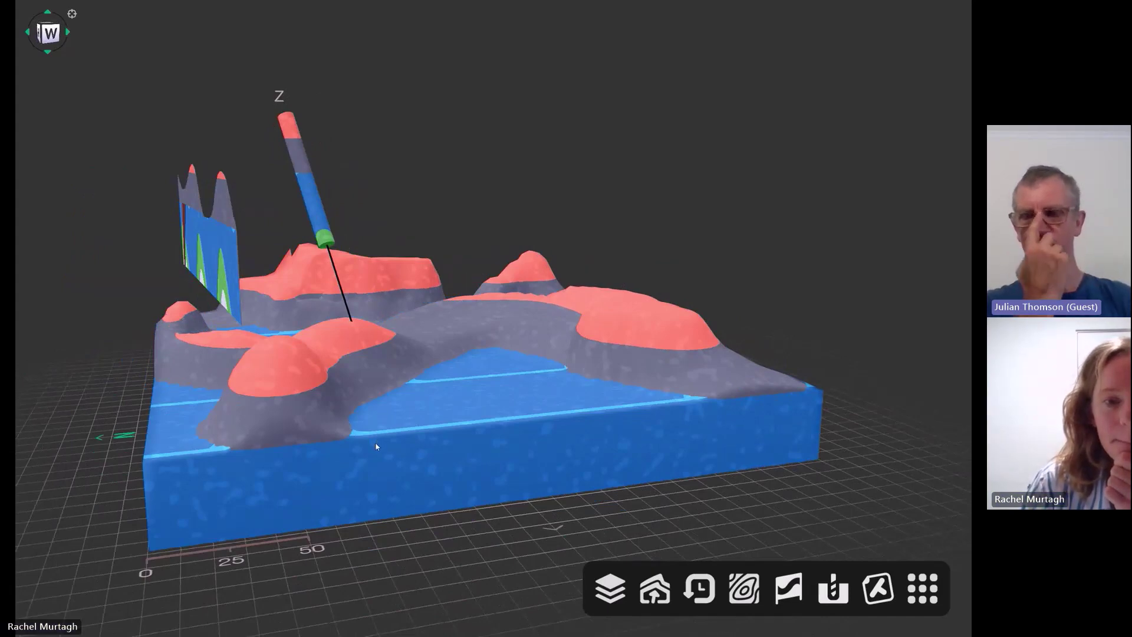
pyautogui.scroll(-2, 377, 446)
pyautogui.scroll(-2, 376, 446)
pyautogui.moveTo(376, 446); pyautogui.dragTo(405, 430)
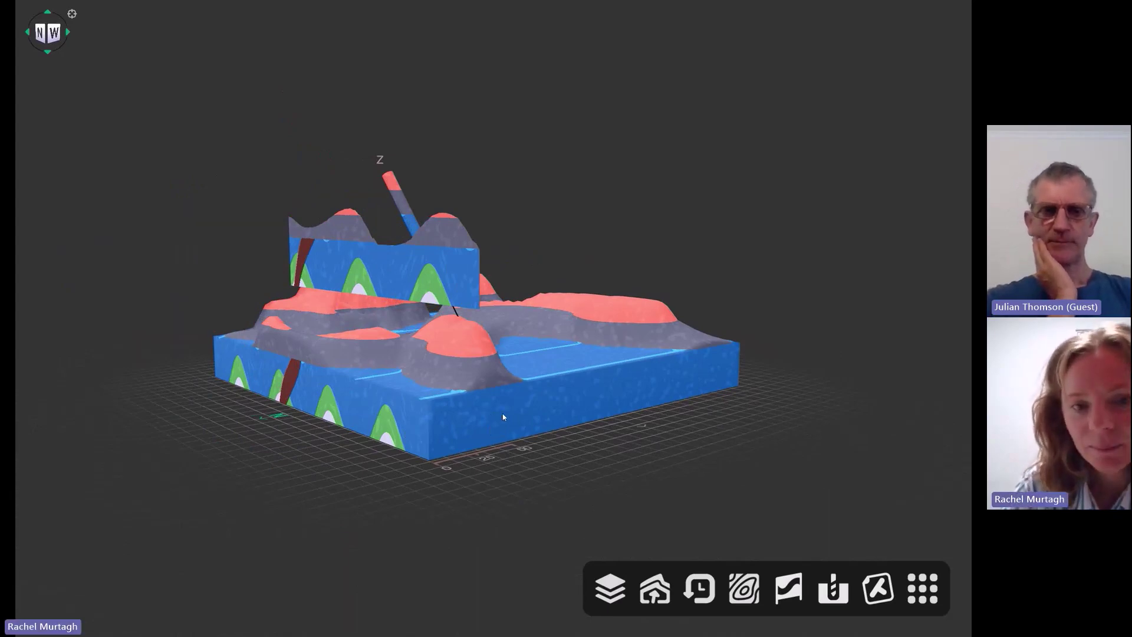
pyautogui.moveTo(511, 412); pyautogui.dragTo(419, 411)
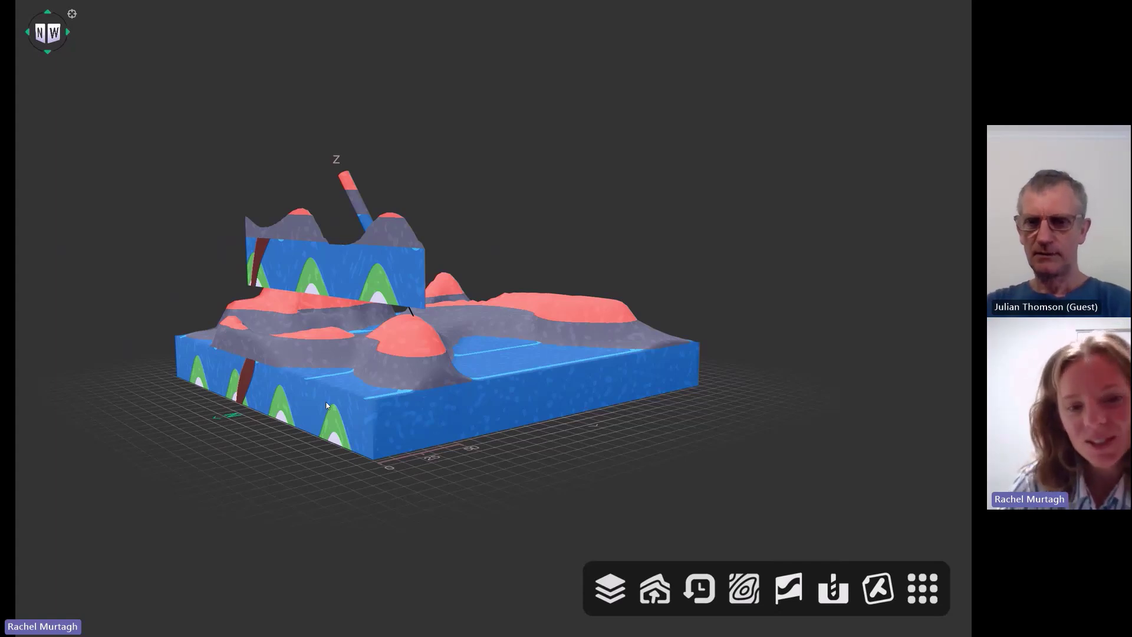
pyautogui.moveTo(472, 425); pyautogui.dragTo(437, 436)
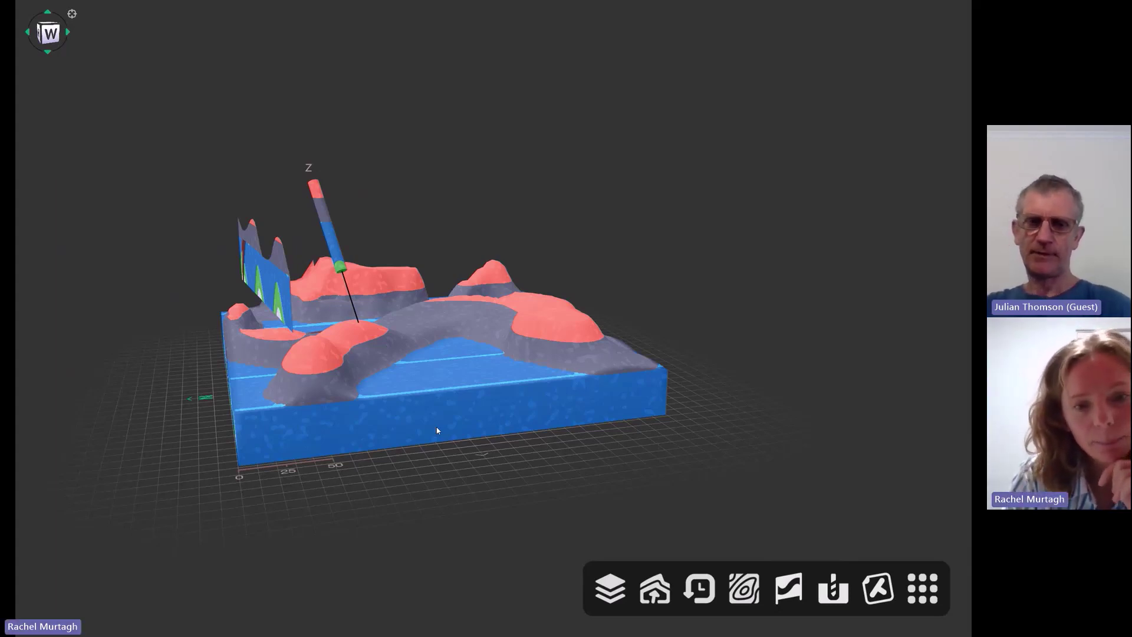
pyautogui.moveTo(436, 427); pyautogui.dragTo(392, 443)
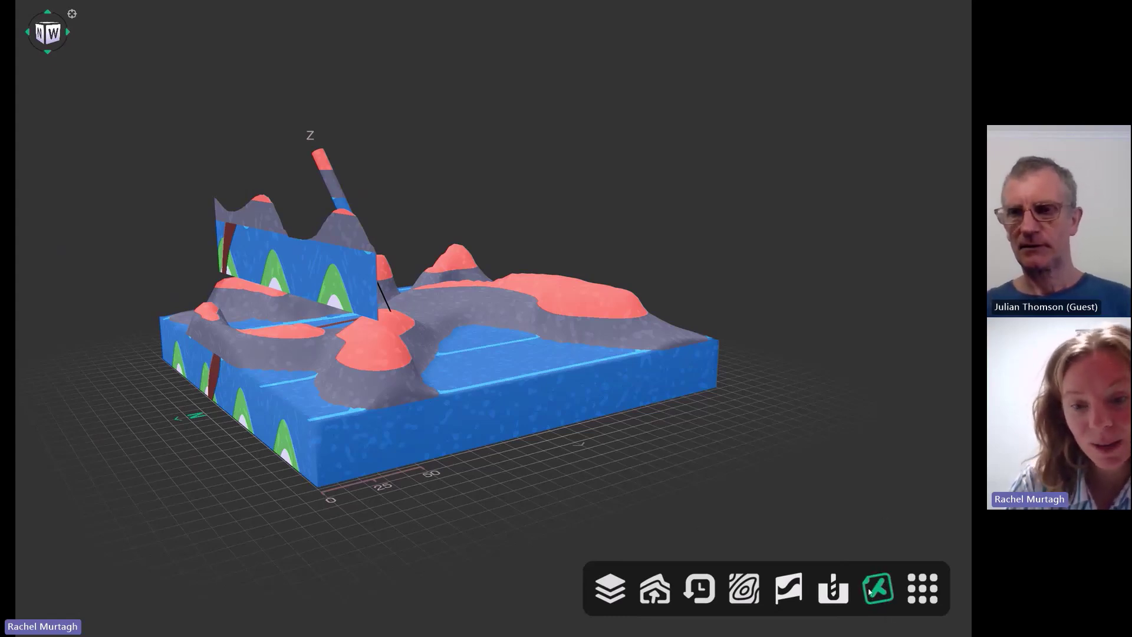
# Show the additional tools that offer Stereonet and Apparent Dip
pyautogui.click(918, 594)
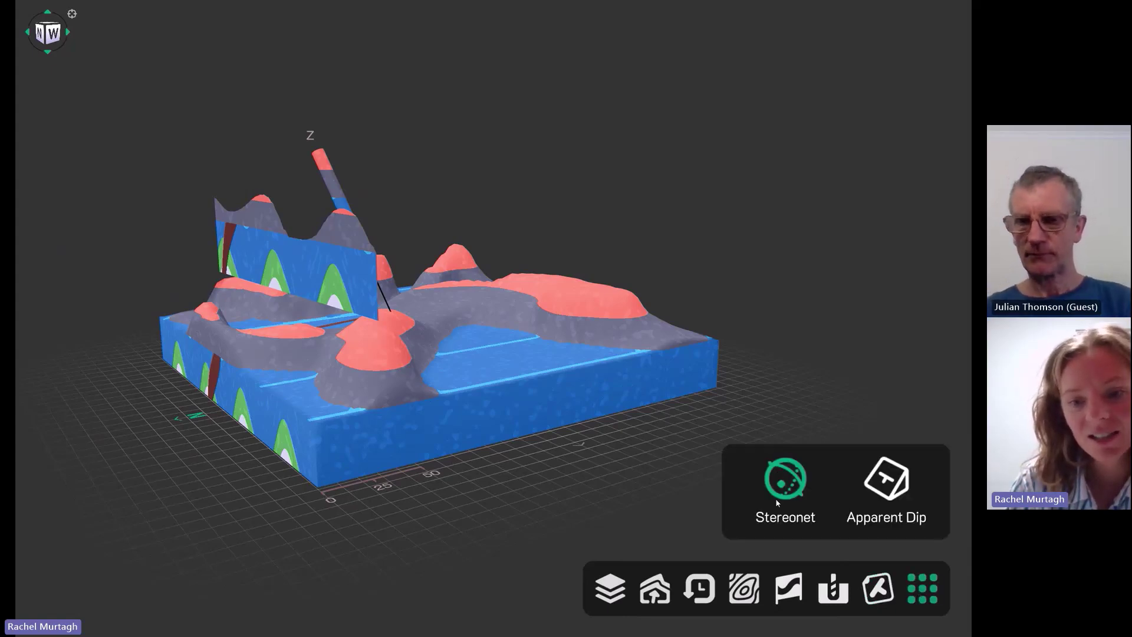